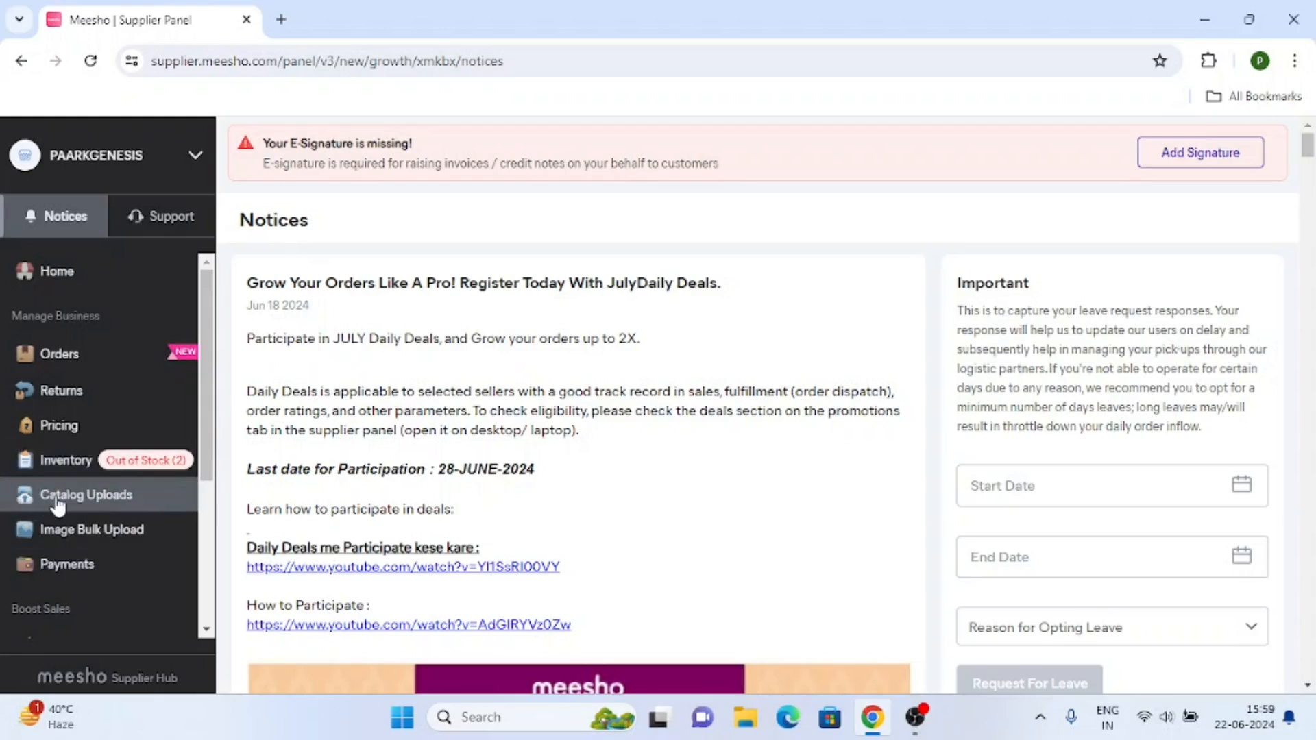
# Start a new single catalog upload and choose the Tshirts category in Men Fashion from the suggested categories.
pyautogui.click(58, 505)
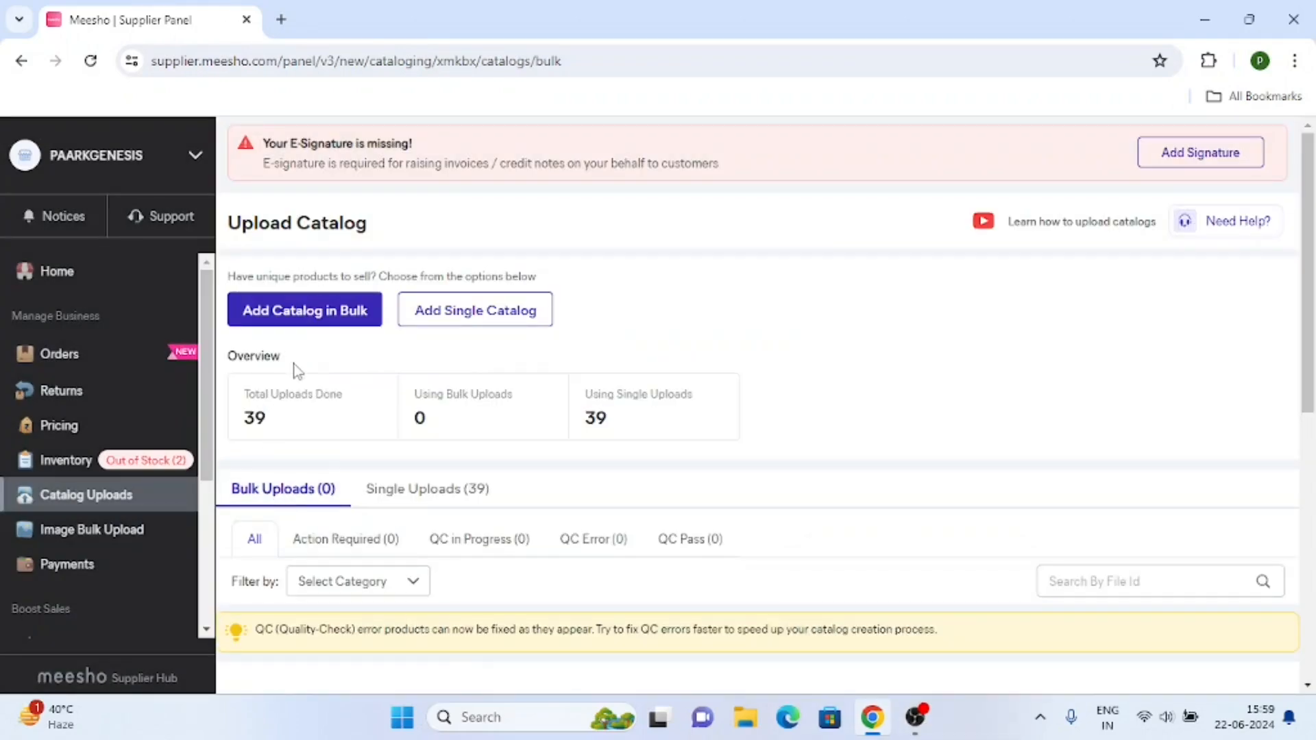
pyautogui.click(458, 316)
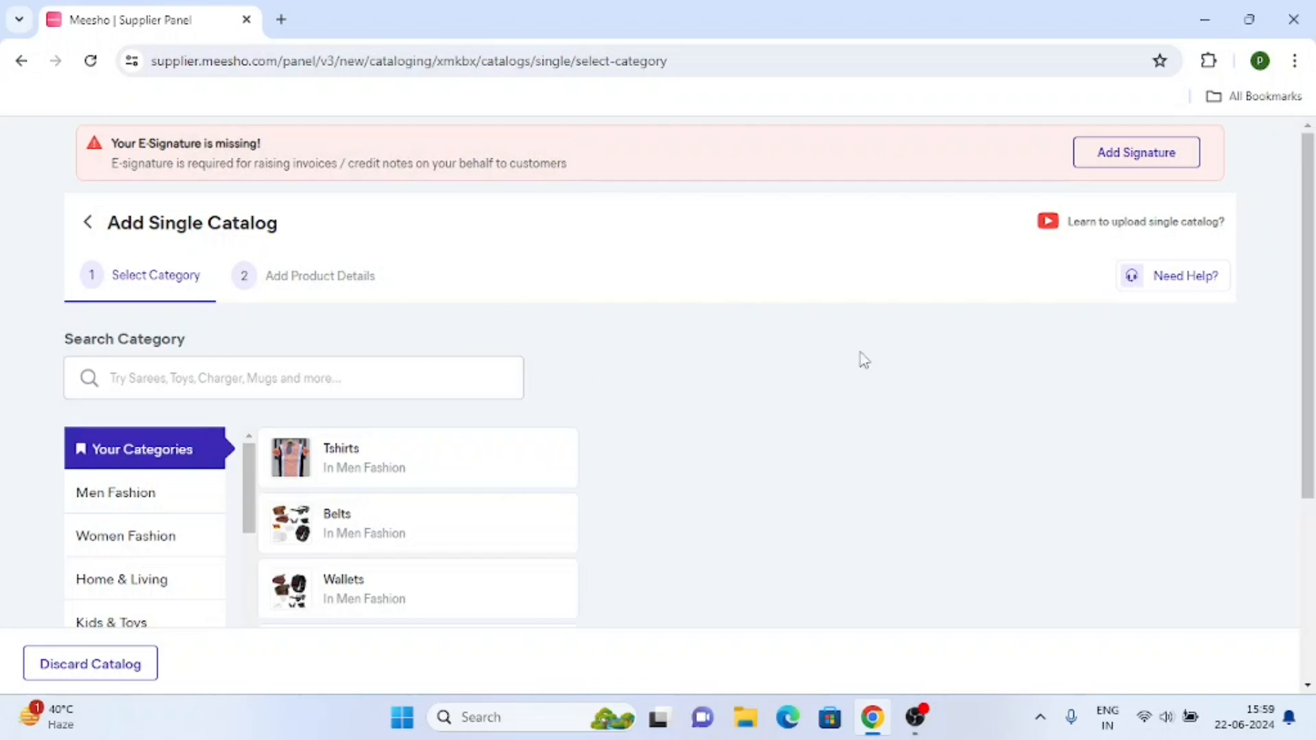
pyautogui.scroll(-3, 137, 514)
pyautogui.scroll(-10, 148, 514)
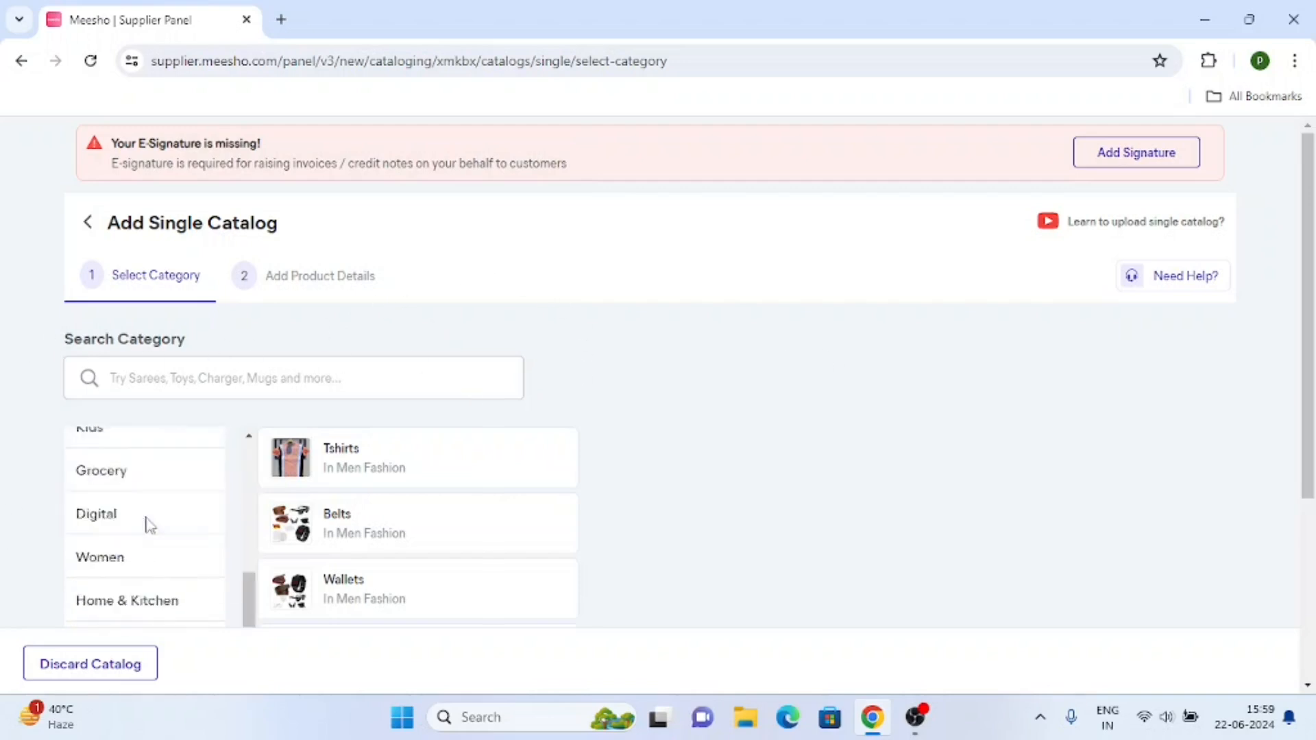
pyautogui.scroll(15, 145, 529)
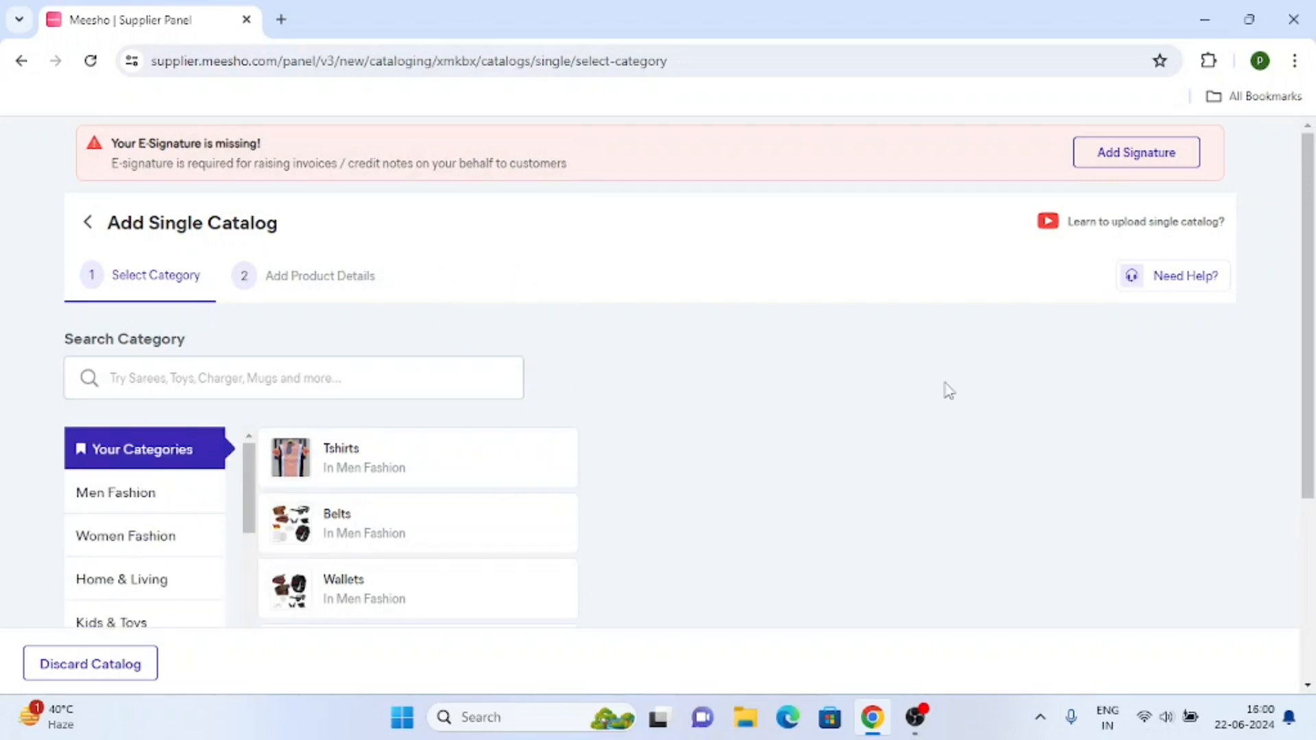
pyautogui.scroll(-4, 848, 429)
pyautogui.scroll(1, 400, 499)
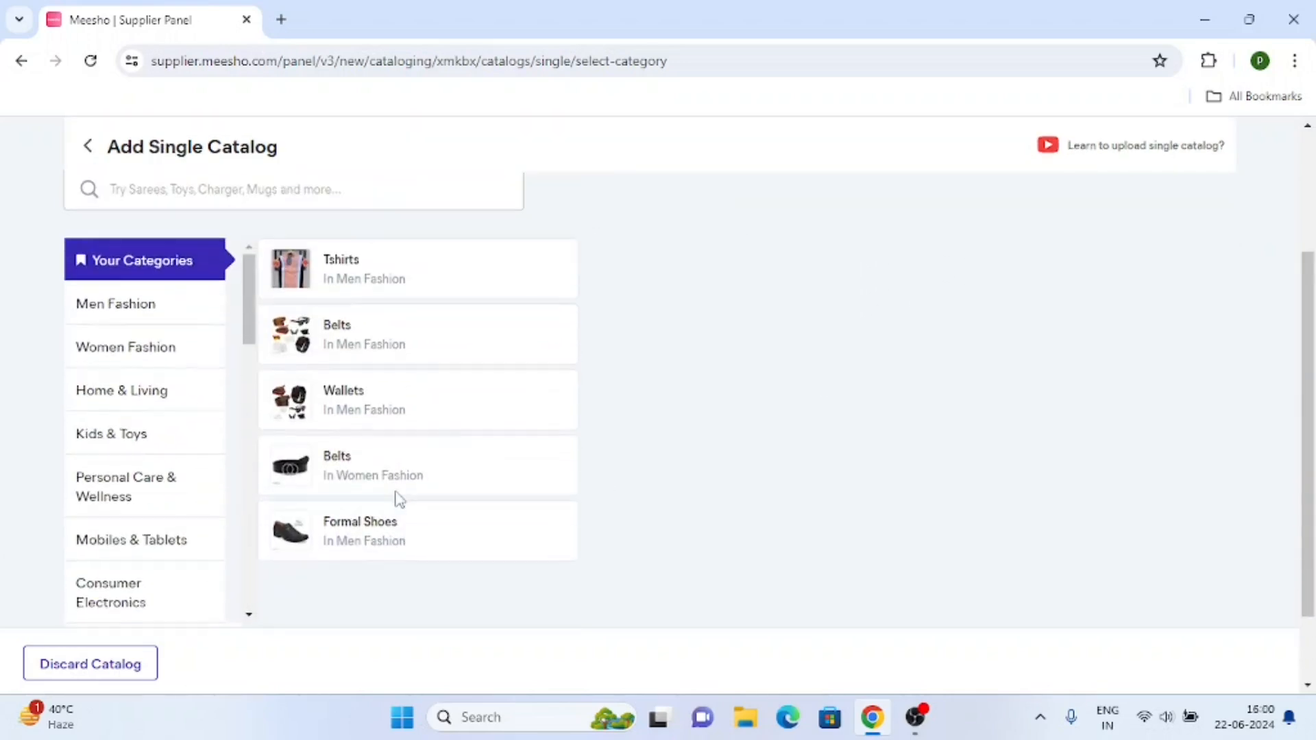
pyautogui.scroll(2, 405, 479)
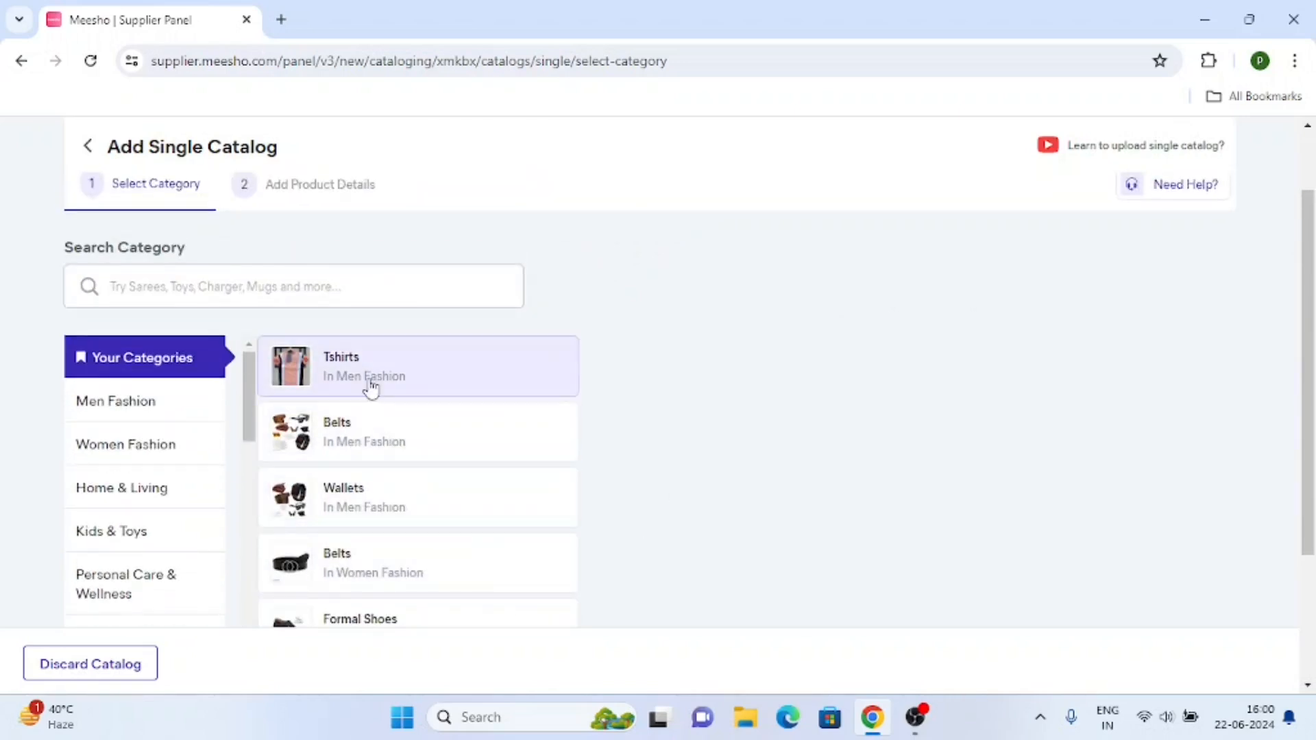
pyautogui.click(370, 356)
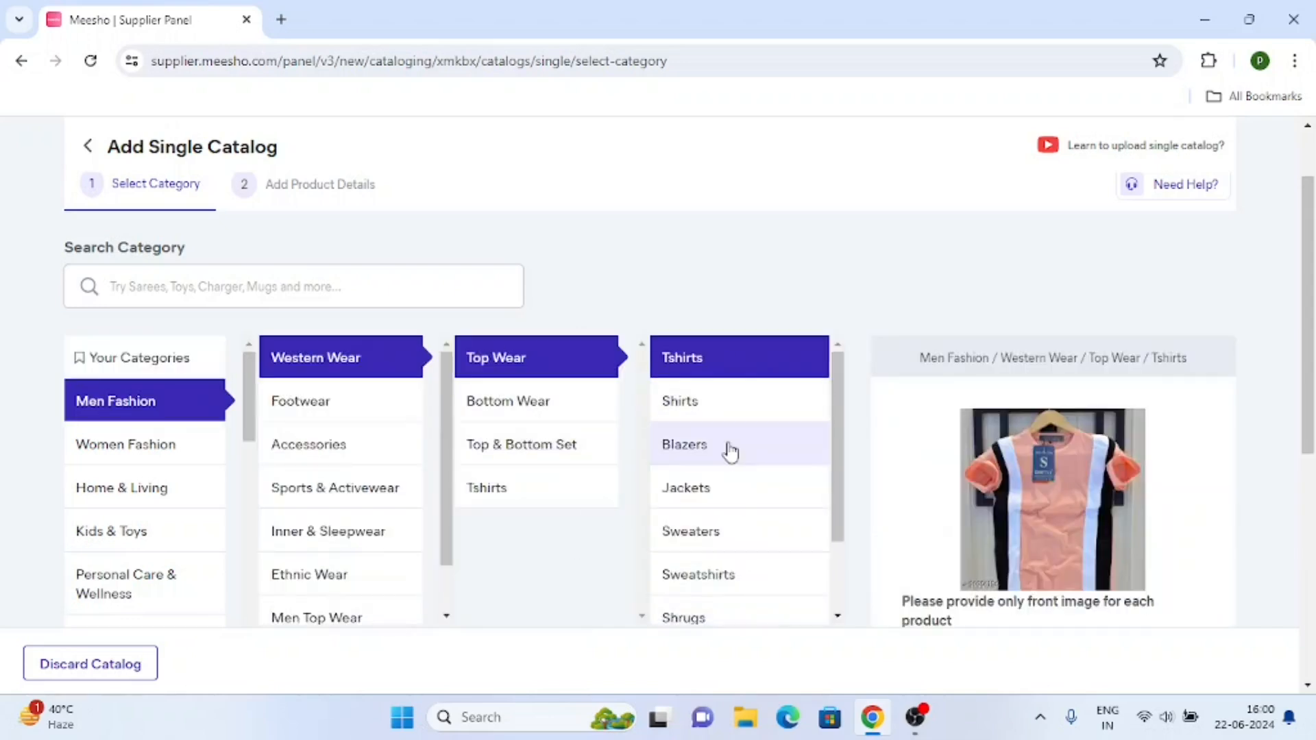
# Add the red T-shirt image 514ophizDbL._AC_SL1000_ from Downloads as the catalog's first product.
pyautogui.scroll(-3, 721, 480)
pyautogui.scroll(2, 716, 490)
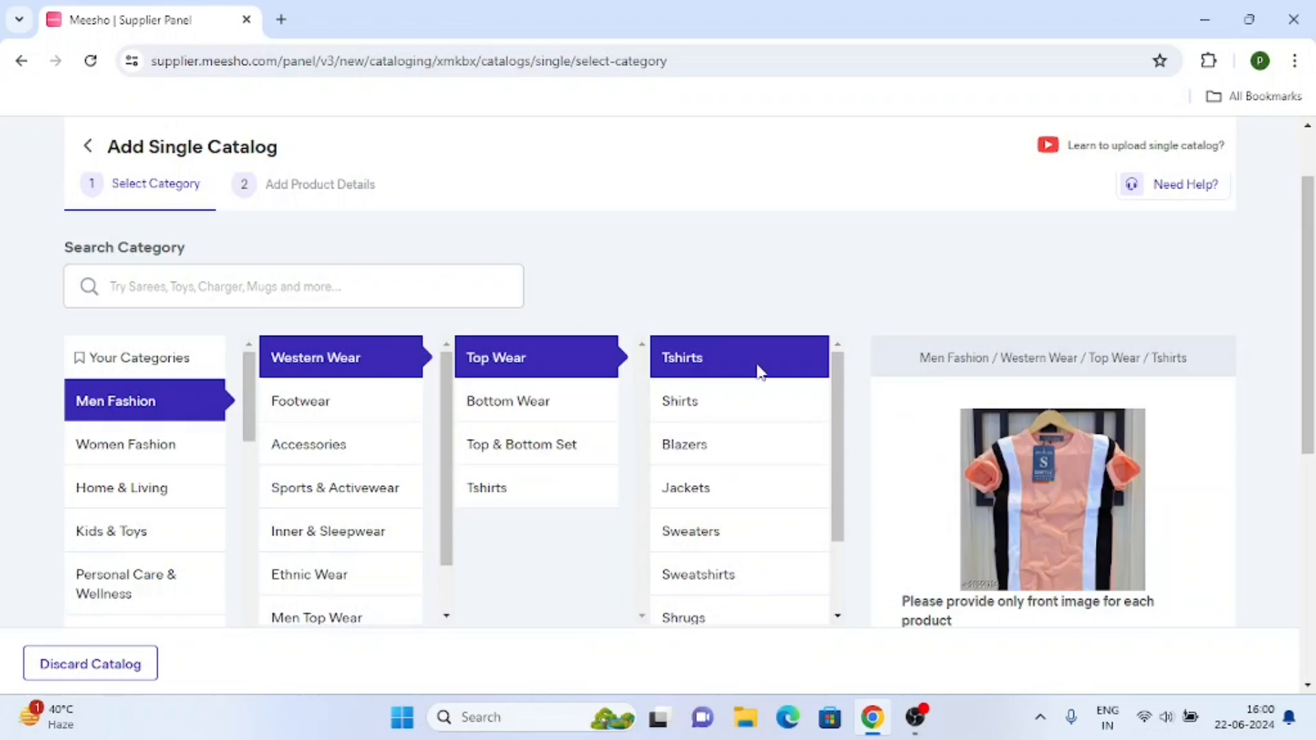
pyautogui.scroll(-3, 898, 348)
pyautogui.scroll(2, 943, 380)
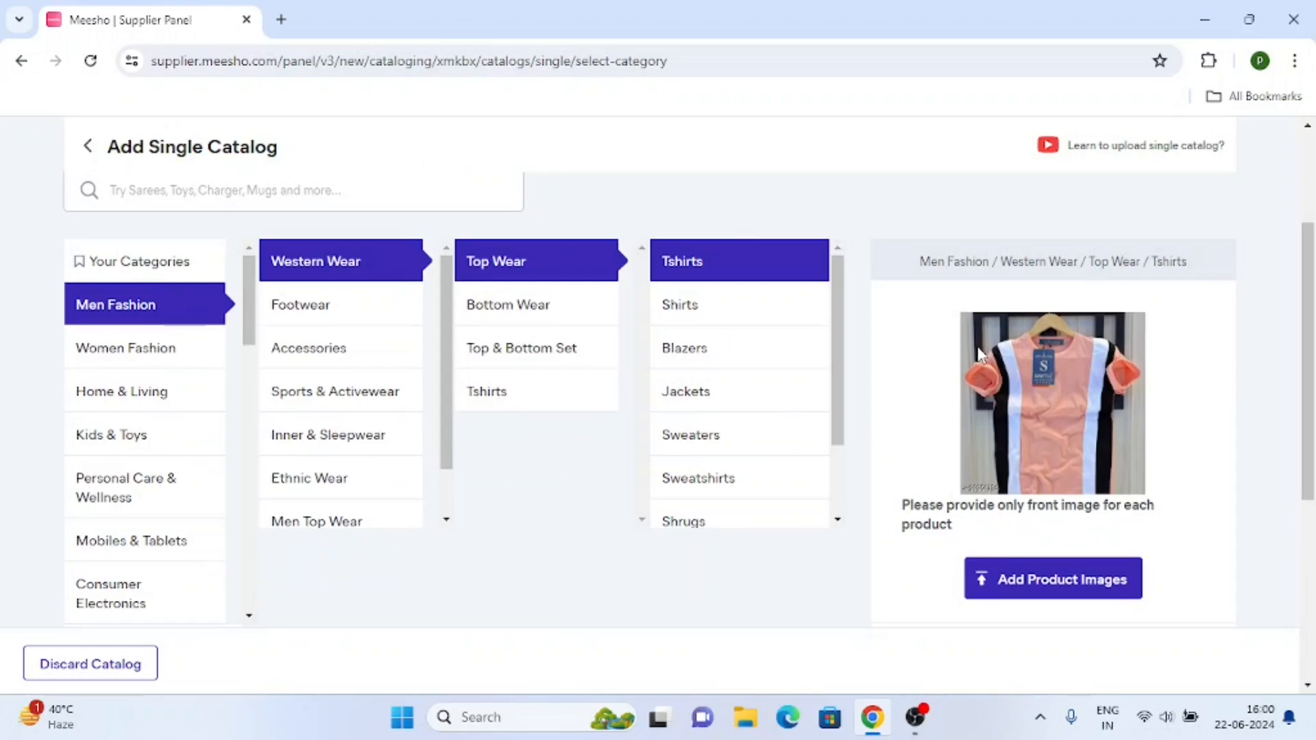
pyautogui.click(1034, 581)
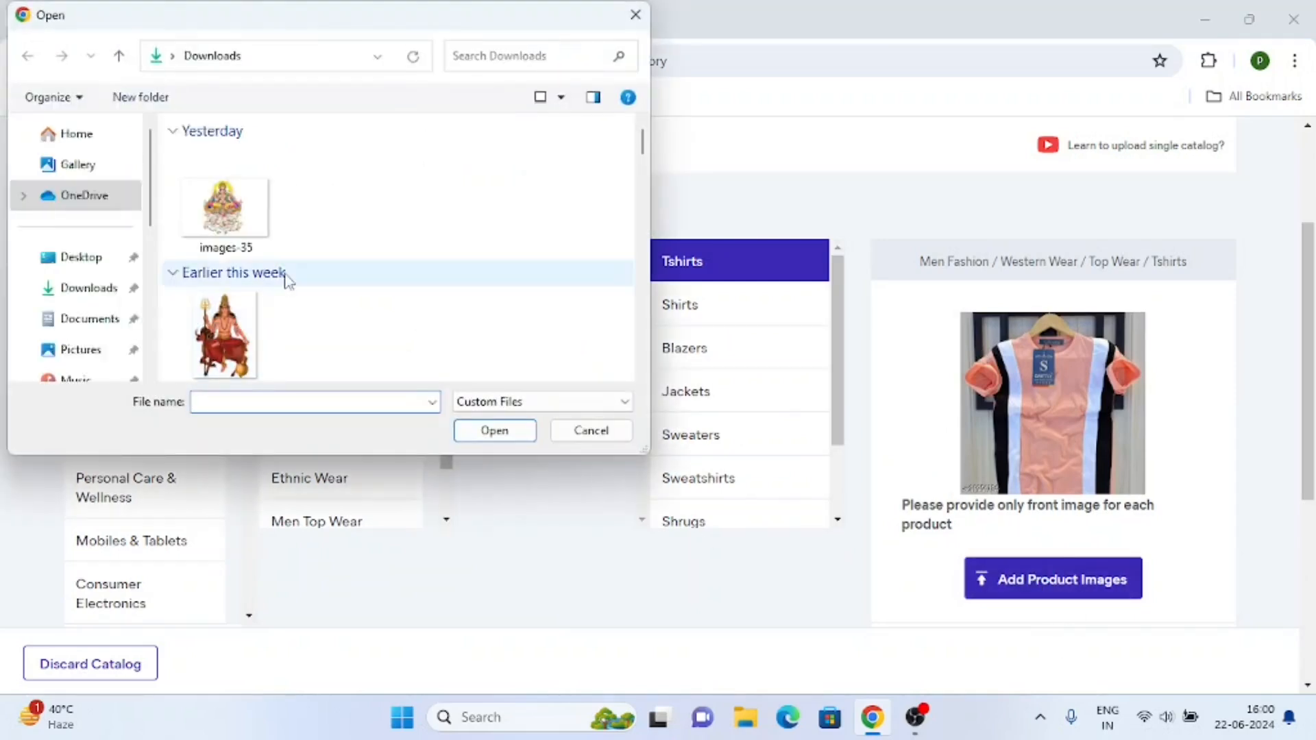
pyautogui.click(87, 288)
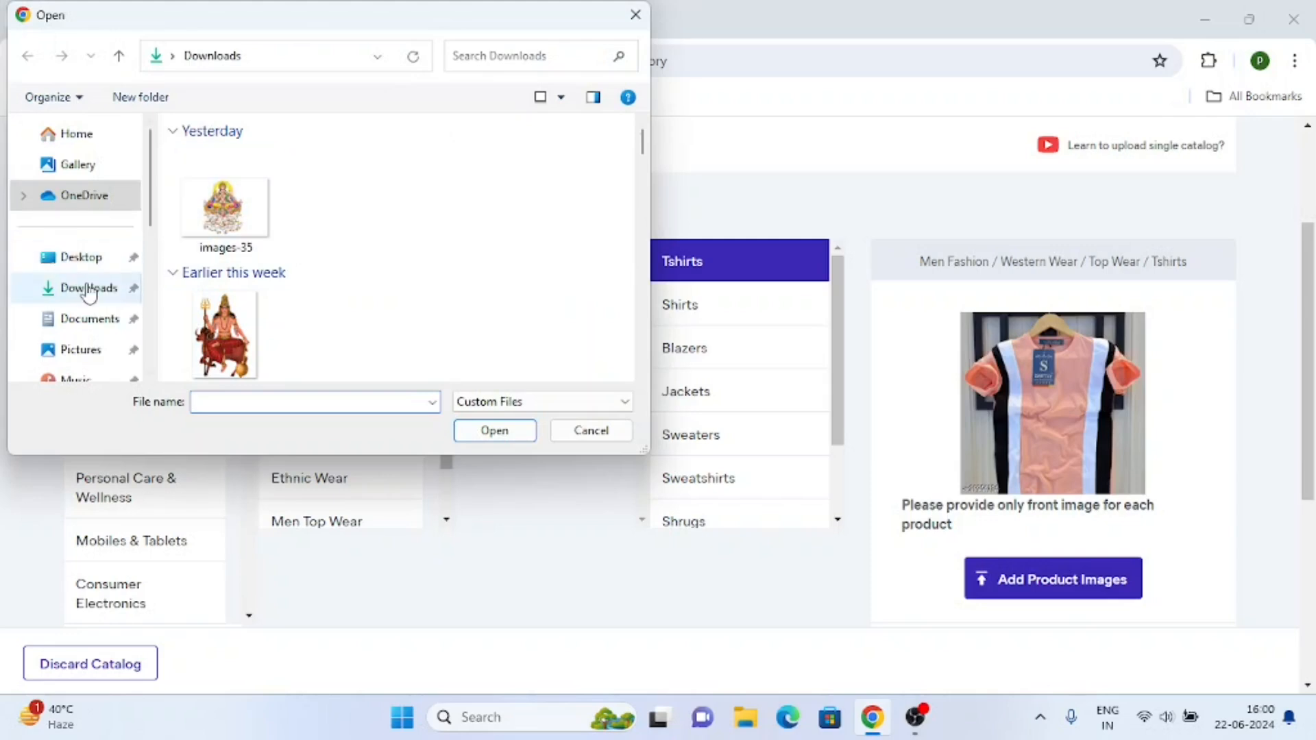
pyautogui.scroll(-10, 289, 273)
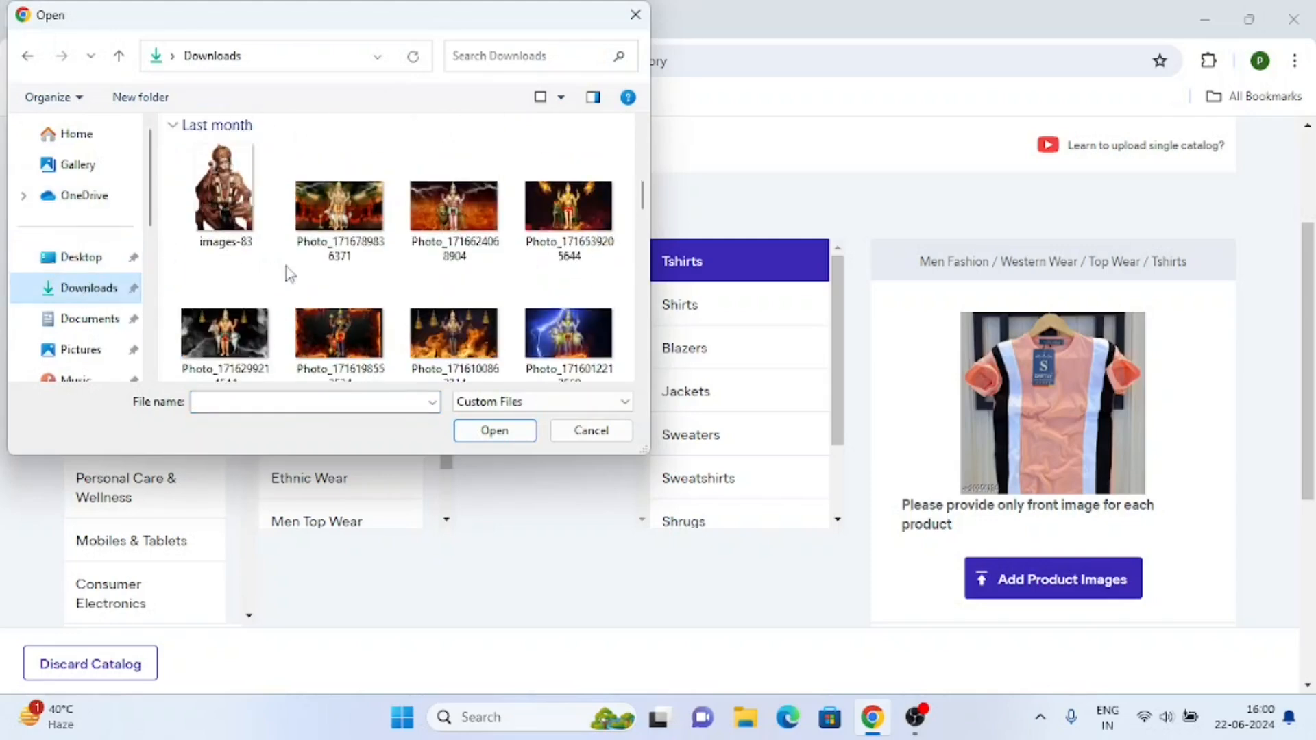
pyautogui.scroll(-3, 289, 273)
pyautogui.scroll(4, 289, 274)
pyautogui.click(339, 254)
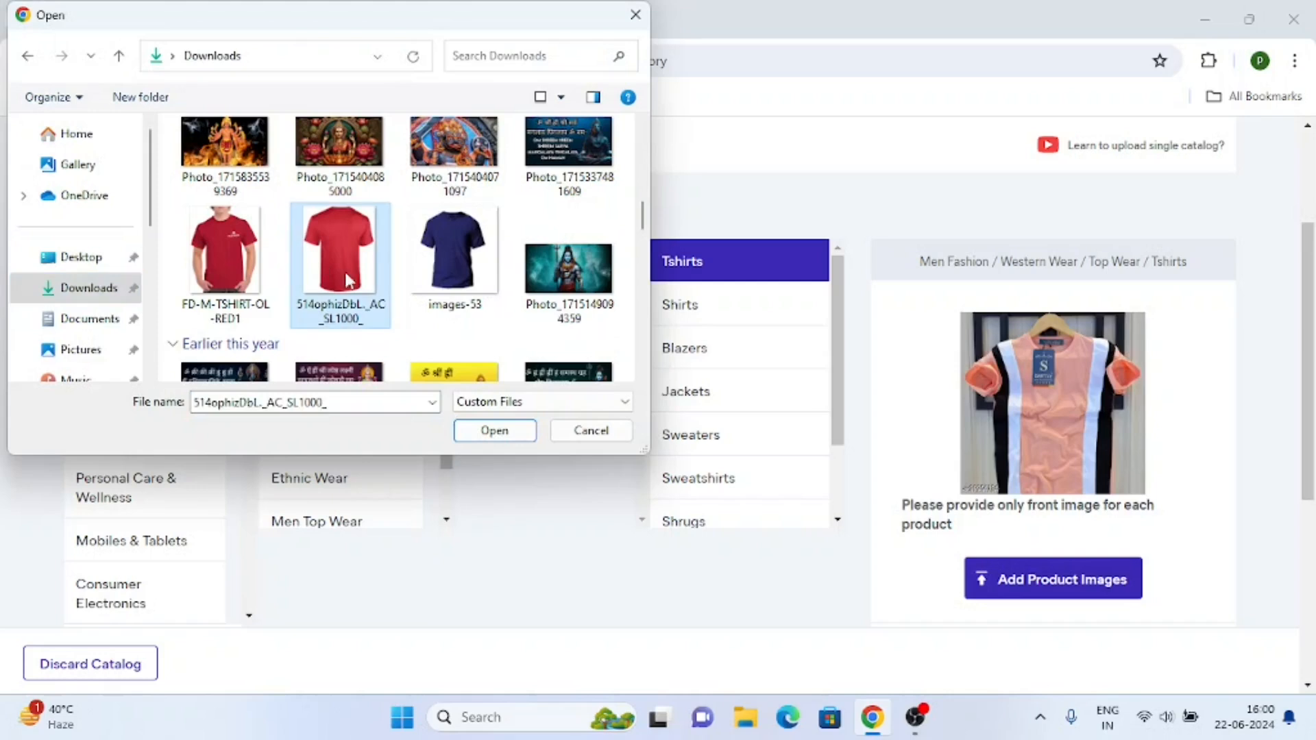
pyautogui.click(483, 440)
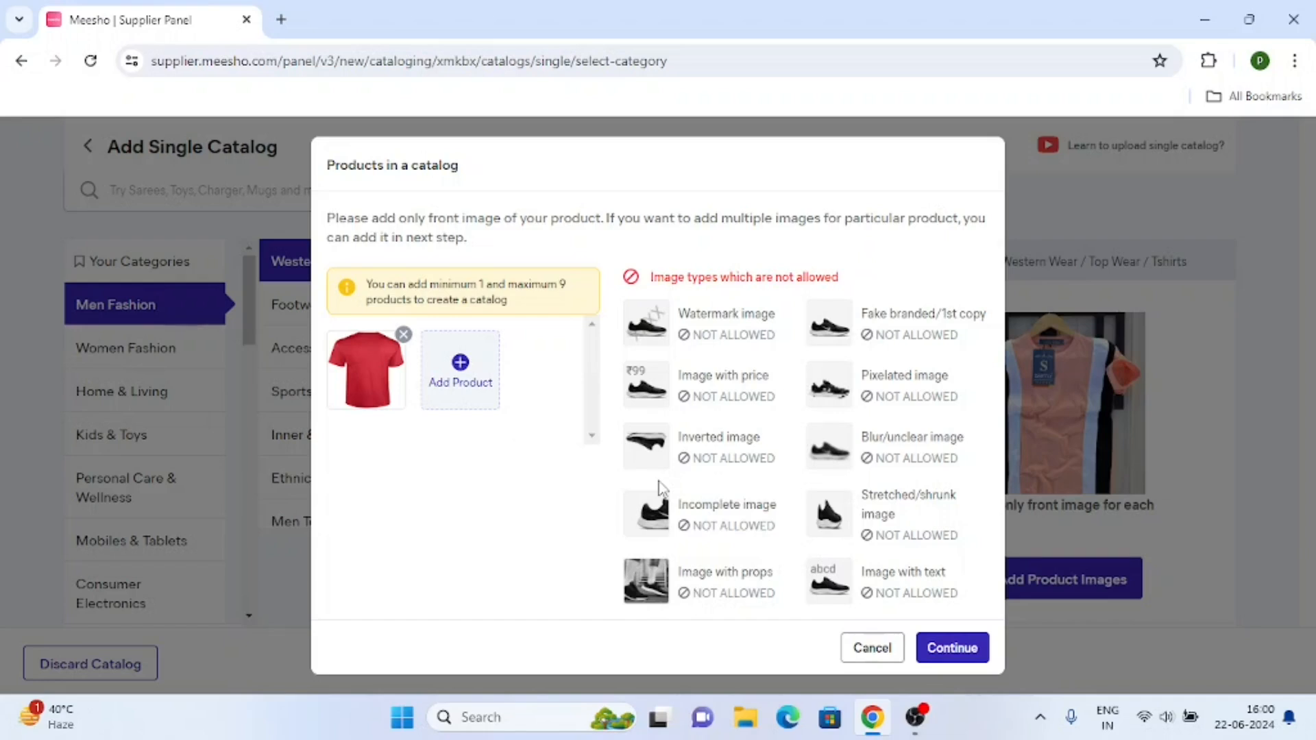
# Add the navy T-shirt image images-53 from Downloads as the second product and continue to the product details.
pyautogui.click(461, 370)
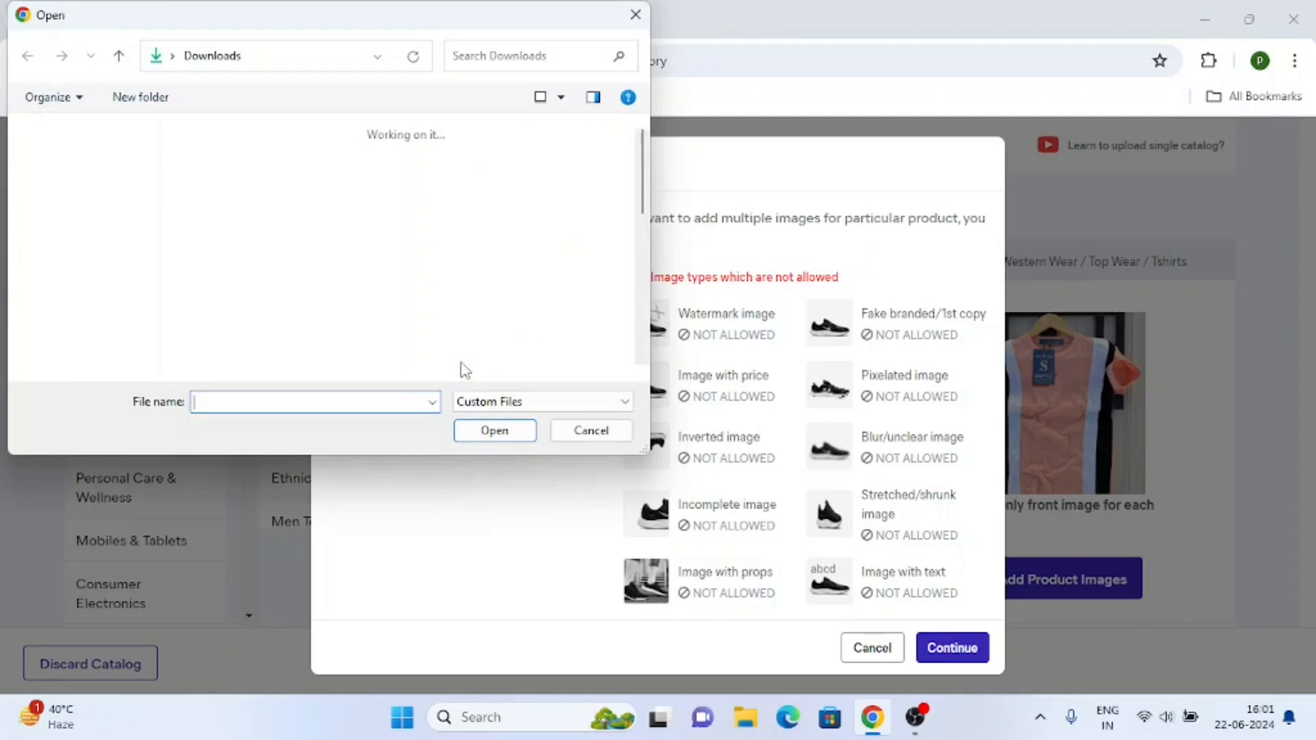
pyautogui.click(89, 288)
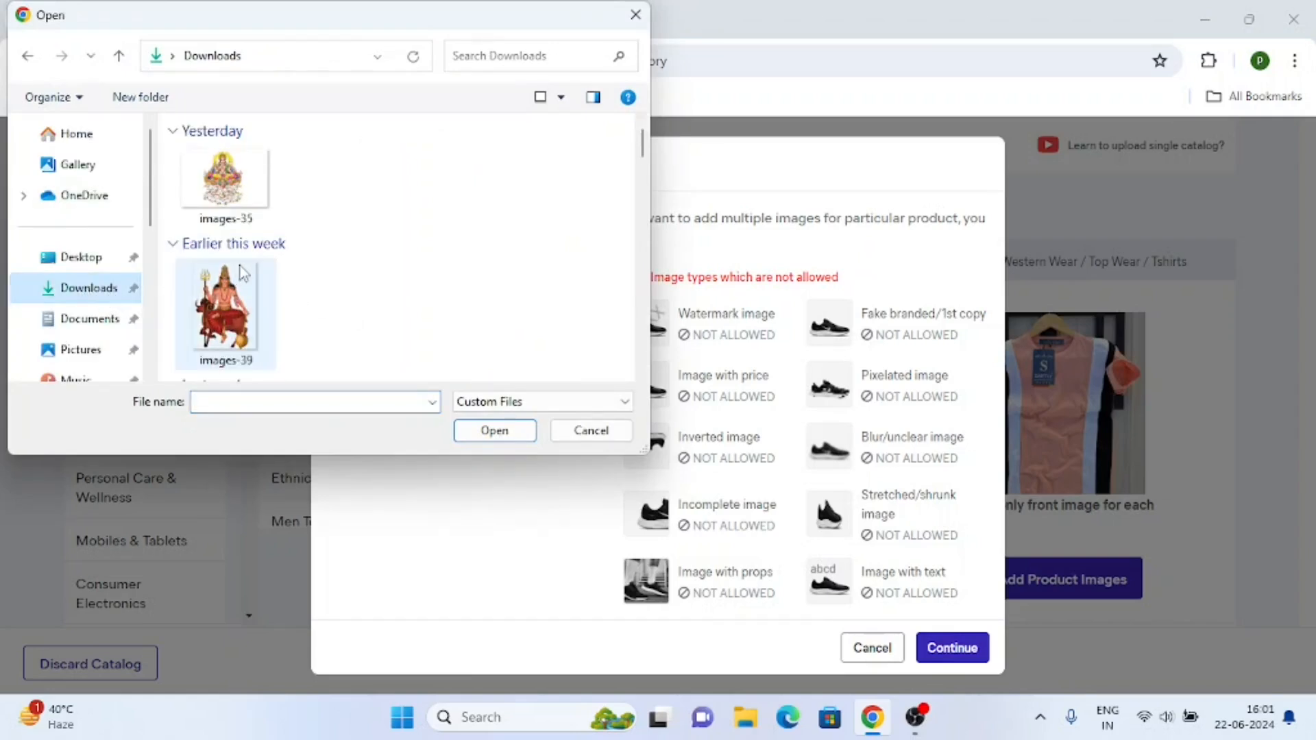
pyautogui.scroll(-10, 394, 226)
pyautogui.click(427, 214)
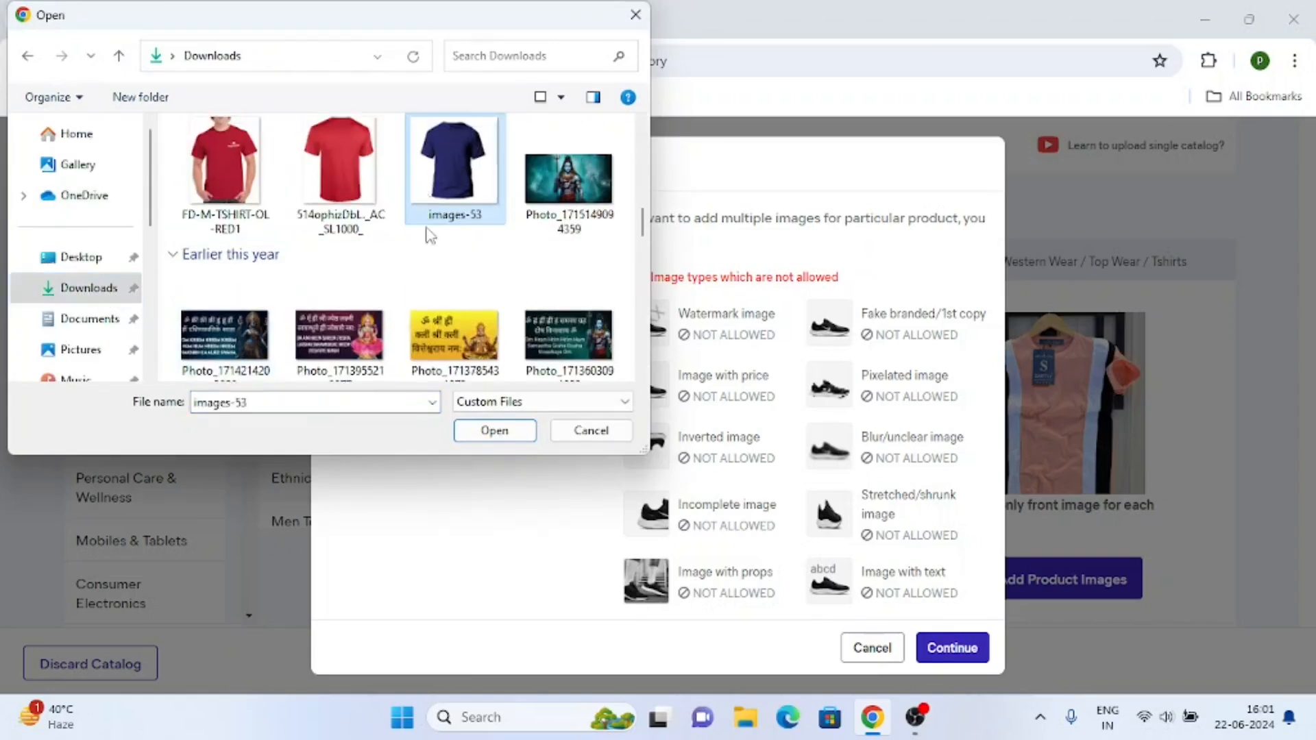
pyautogui.click(506, 431)
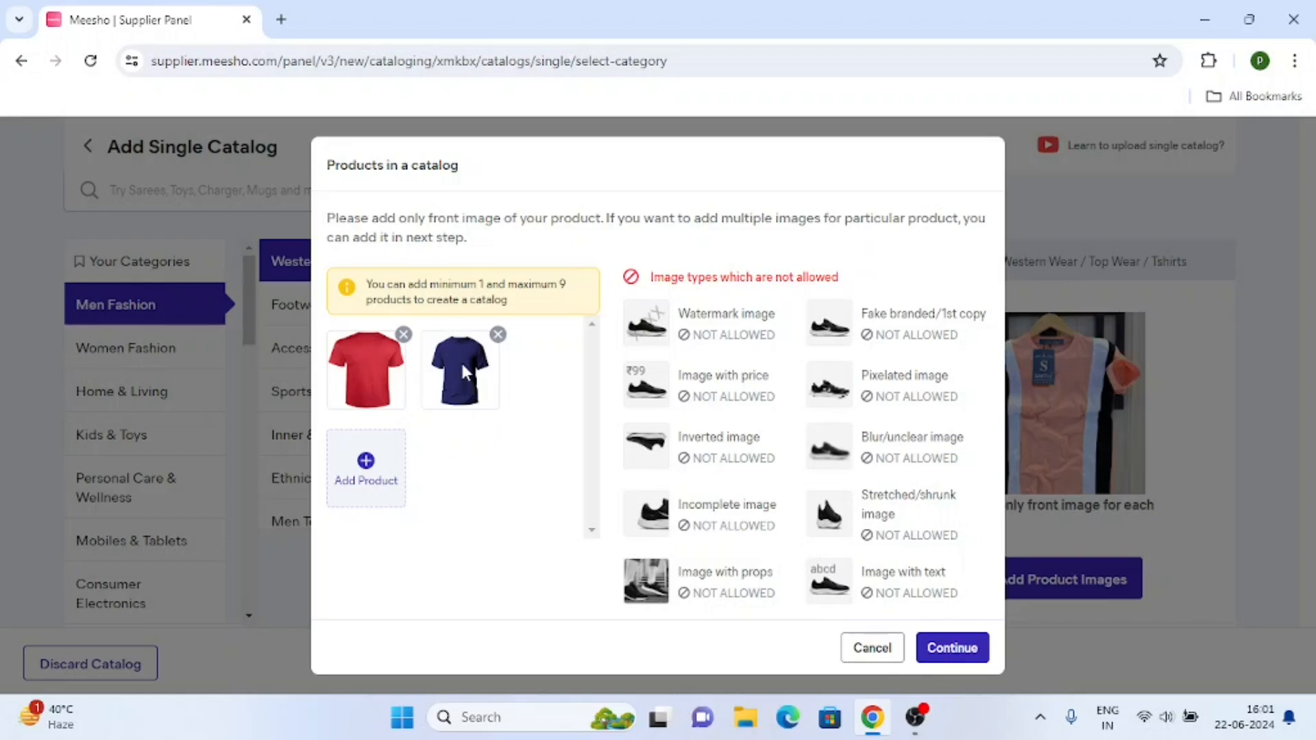
pyautogui.click(957, 651)
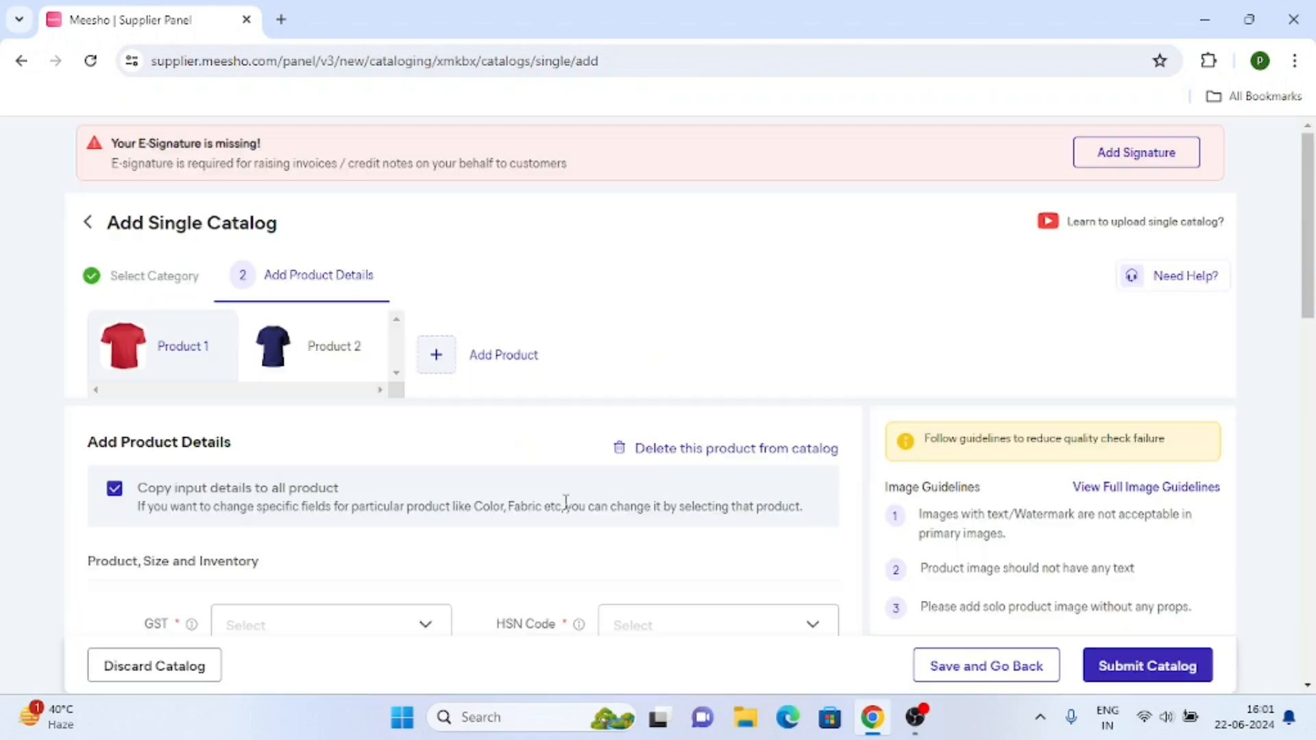
# Compare the detail forms of Product 1 and Product 2, including the required fields and the copy-details option.
pyautogui.scroll(-1, 521, 405)
pyautogui.scroll(1, 432, 447)
pyautogui.click(303, 349)
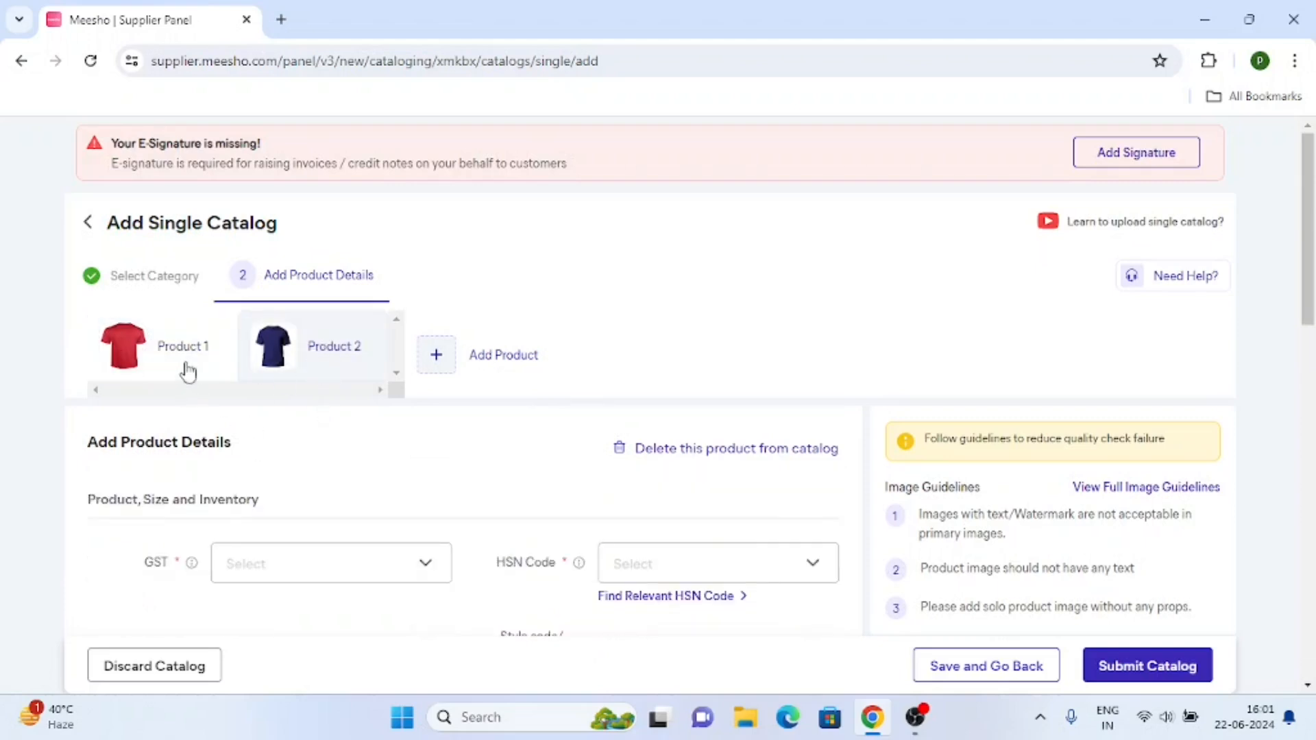
pyautogui.click(164, 347)
pyautogui.click(330, 339)
pyautogui.scroll(-1, 113, 504)
pyautogui.scroll(1, 131, 510)
pyautogui.scroll(-5, 117, 520)
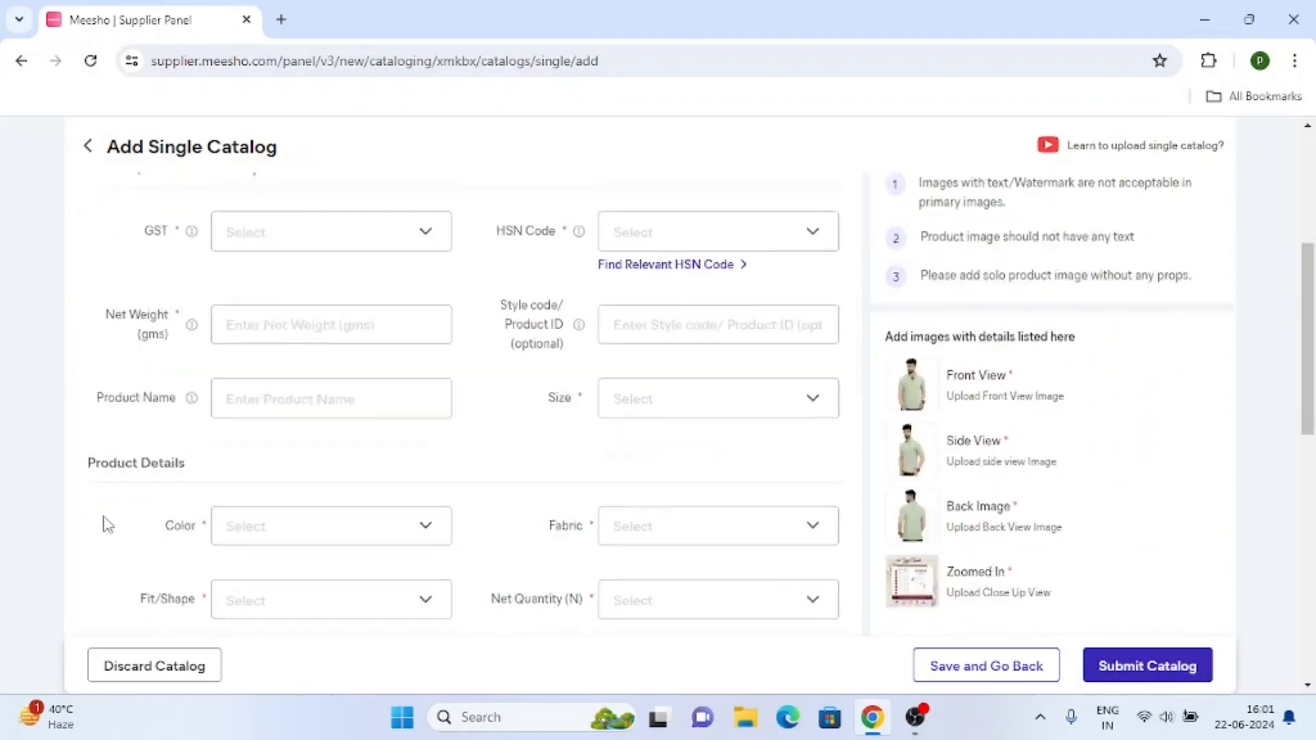
pyautogui.scroll(5, 103, 523)
pyautogui.click(156, 364)
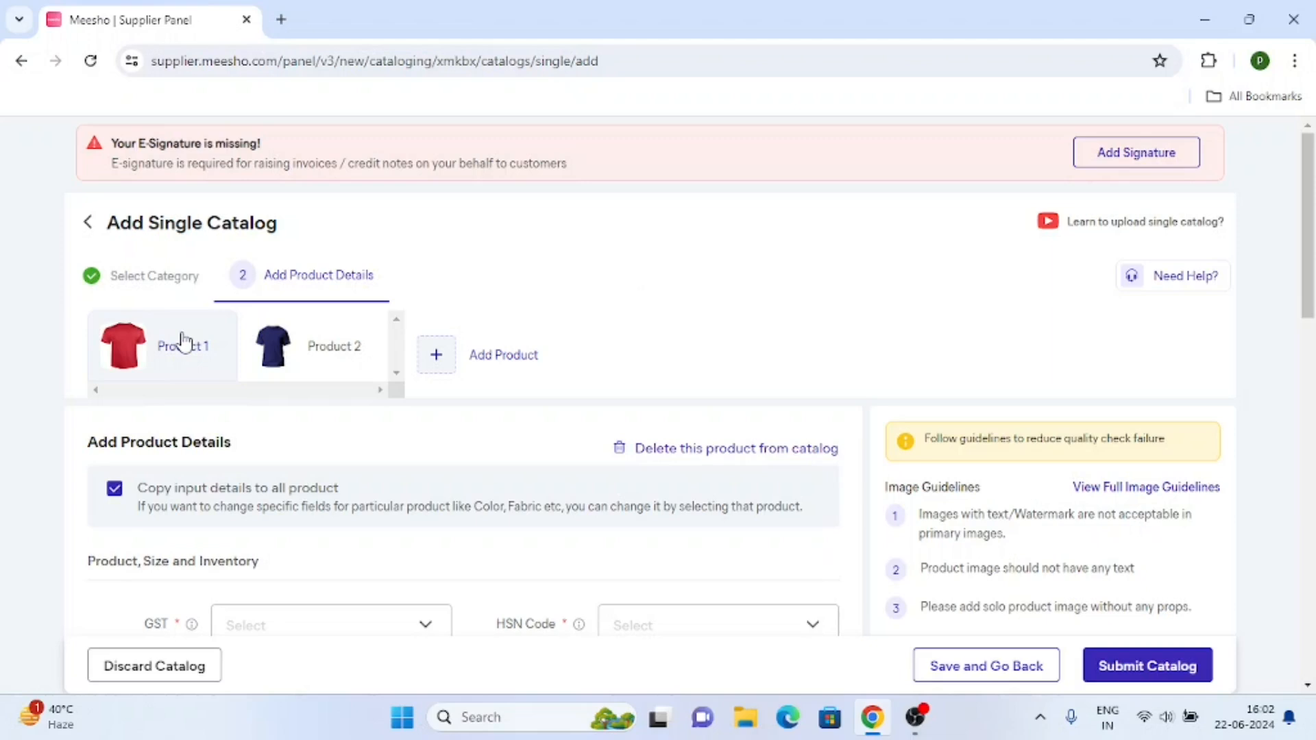
# Set Product 1's GST to 12 and choose HSN code 61091000 from the relevant codes for Western Wear.
pyautogui.scroll(-1, 206, 439)
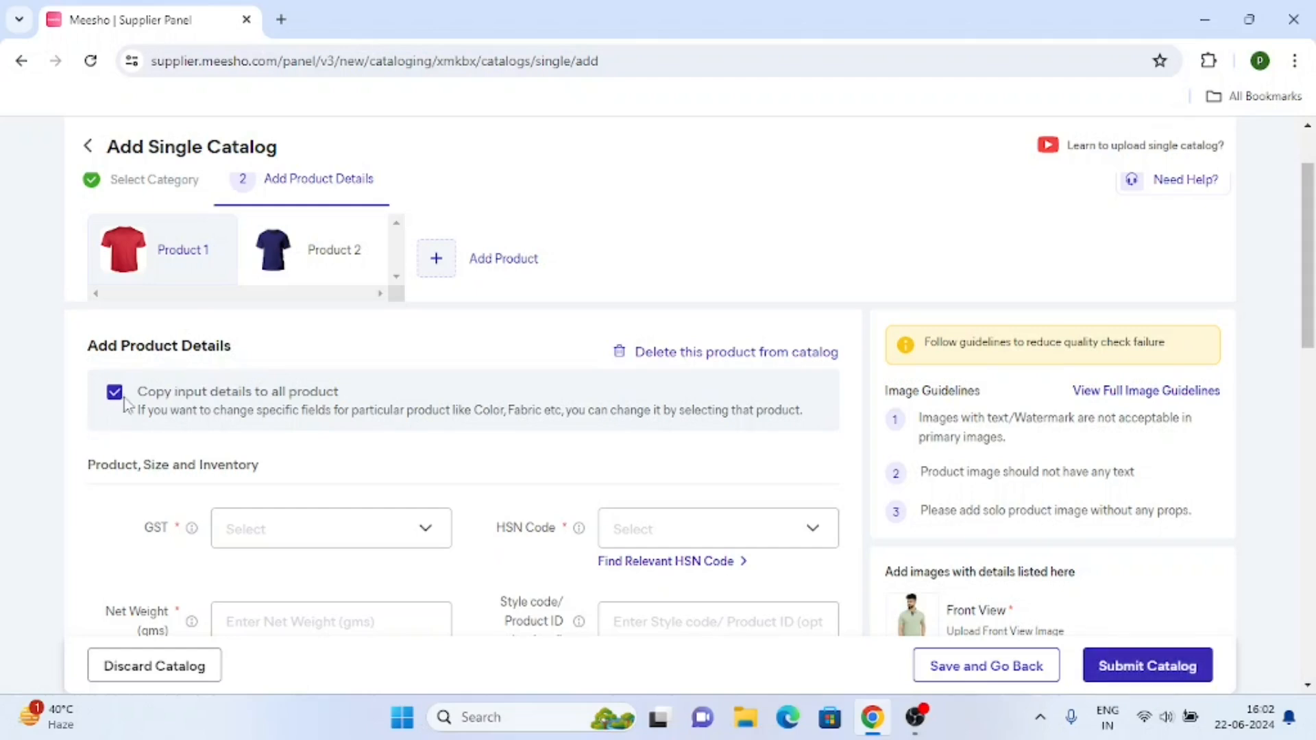
pyautogui.scroll(-3, 153, 470)
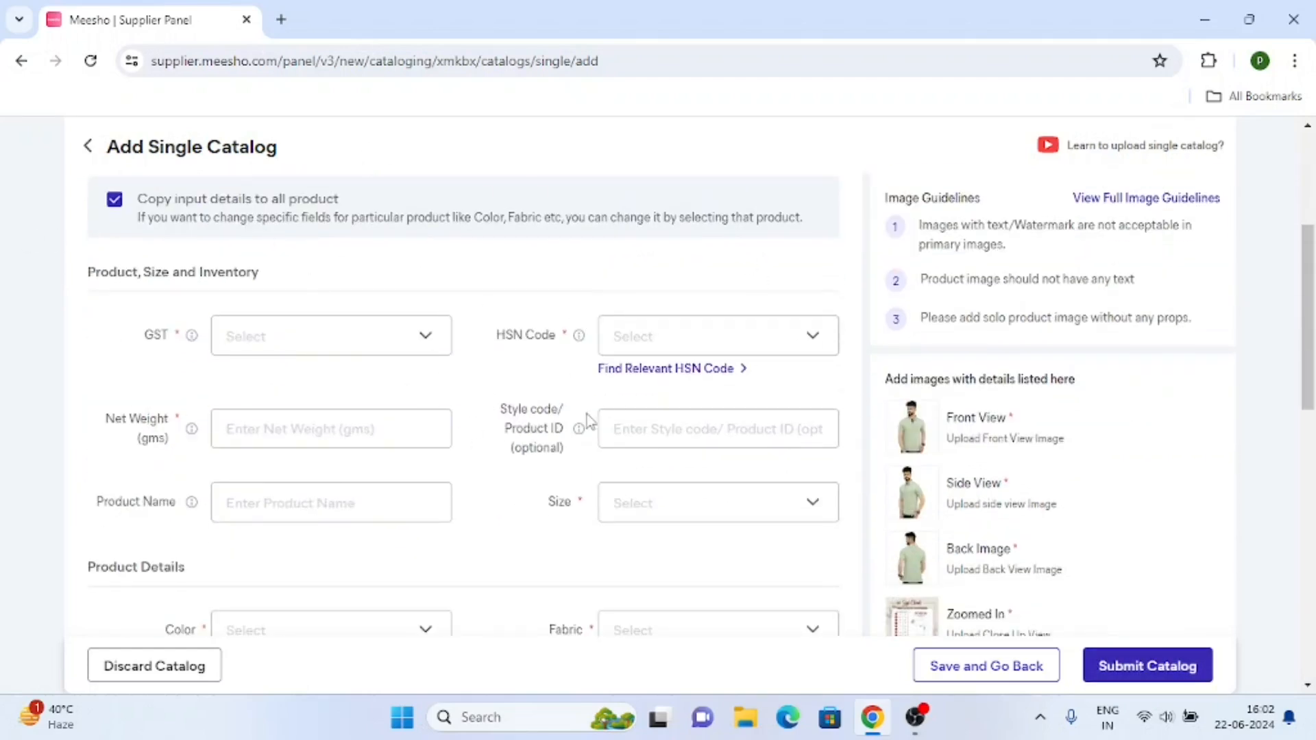
pyautogui.click(271, 328)
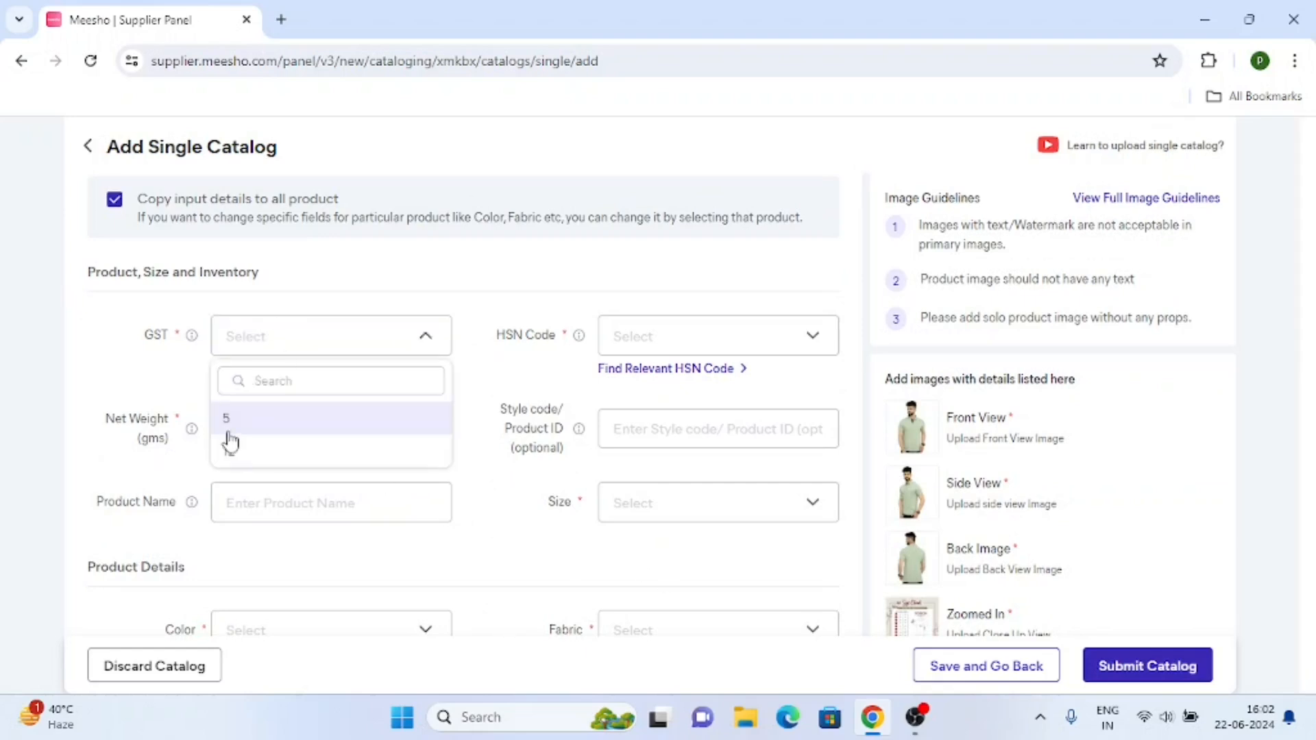
pyautogui.click(241, 459)
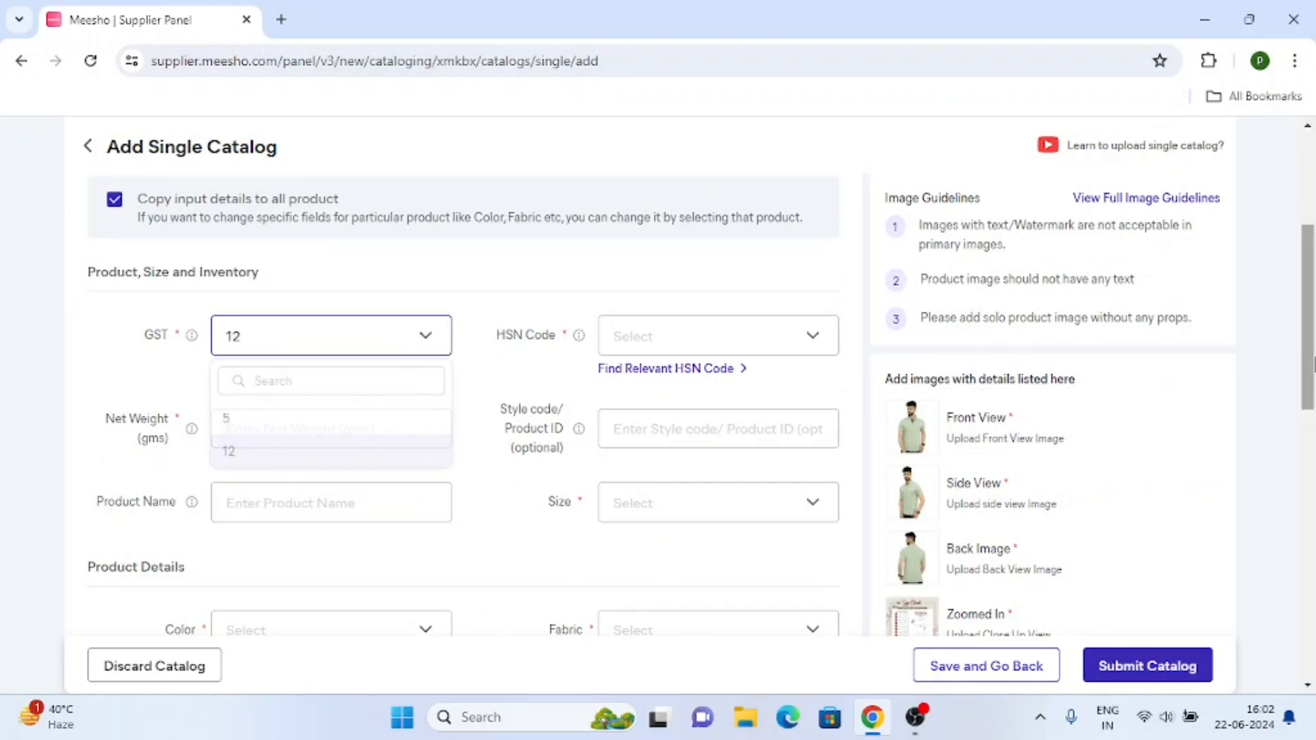
pyautogui.click(698, 340)
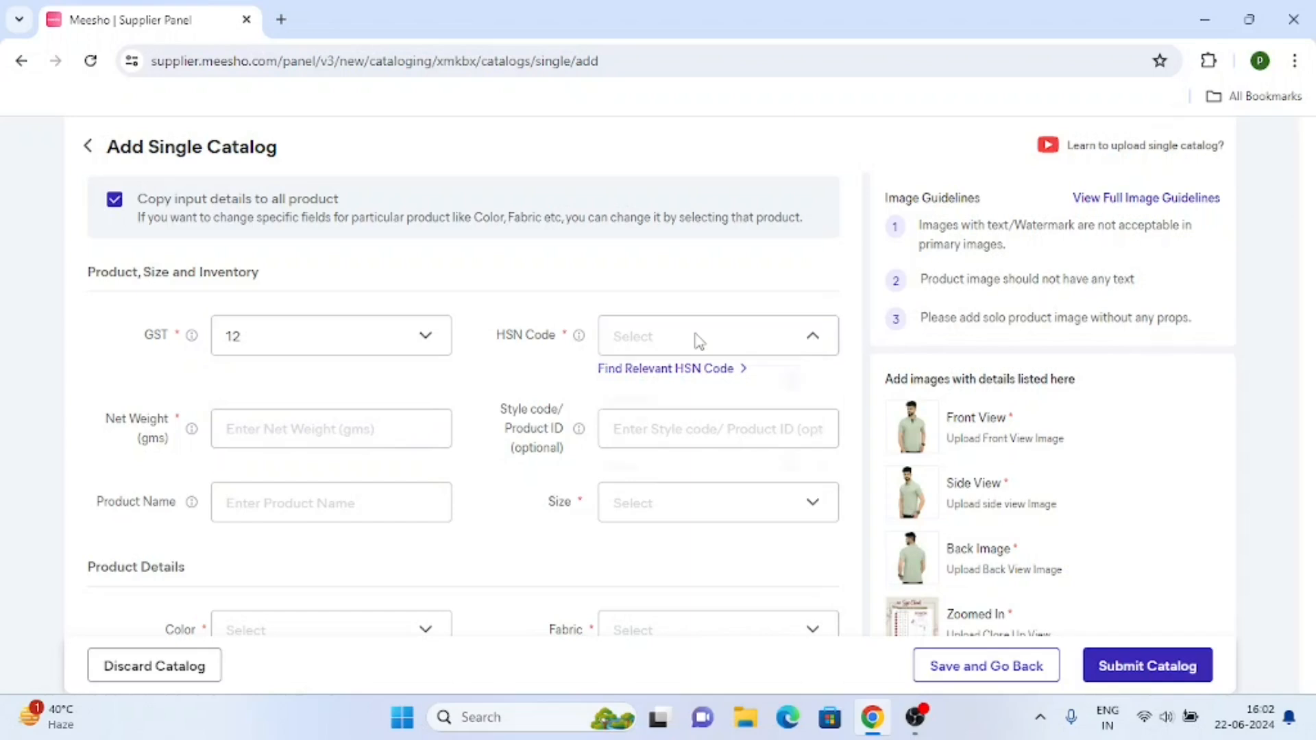
pyautogui.click(683, 281)
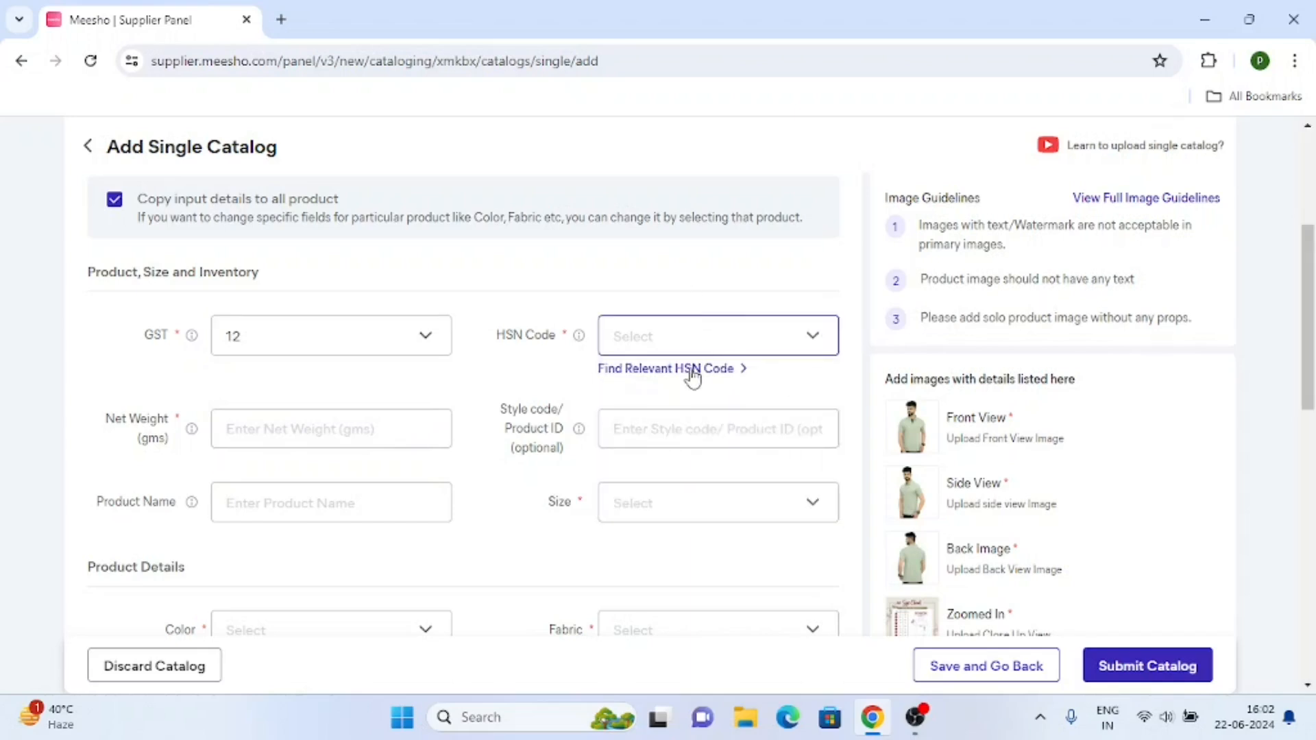
pyautogui.click(691, 370)
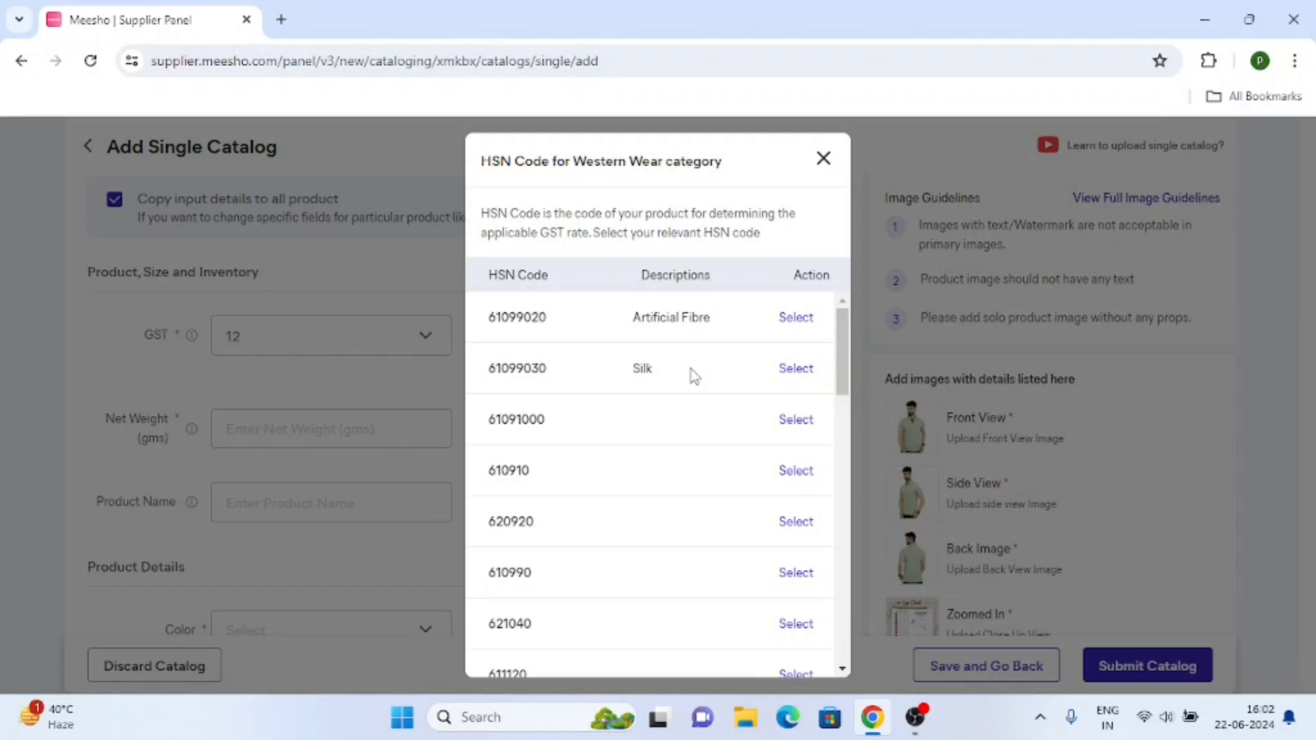
pyautogui.click(789, 424)
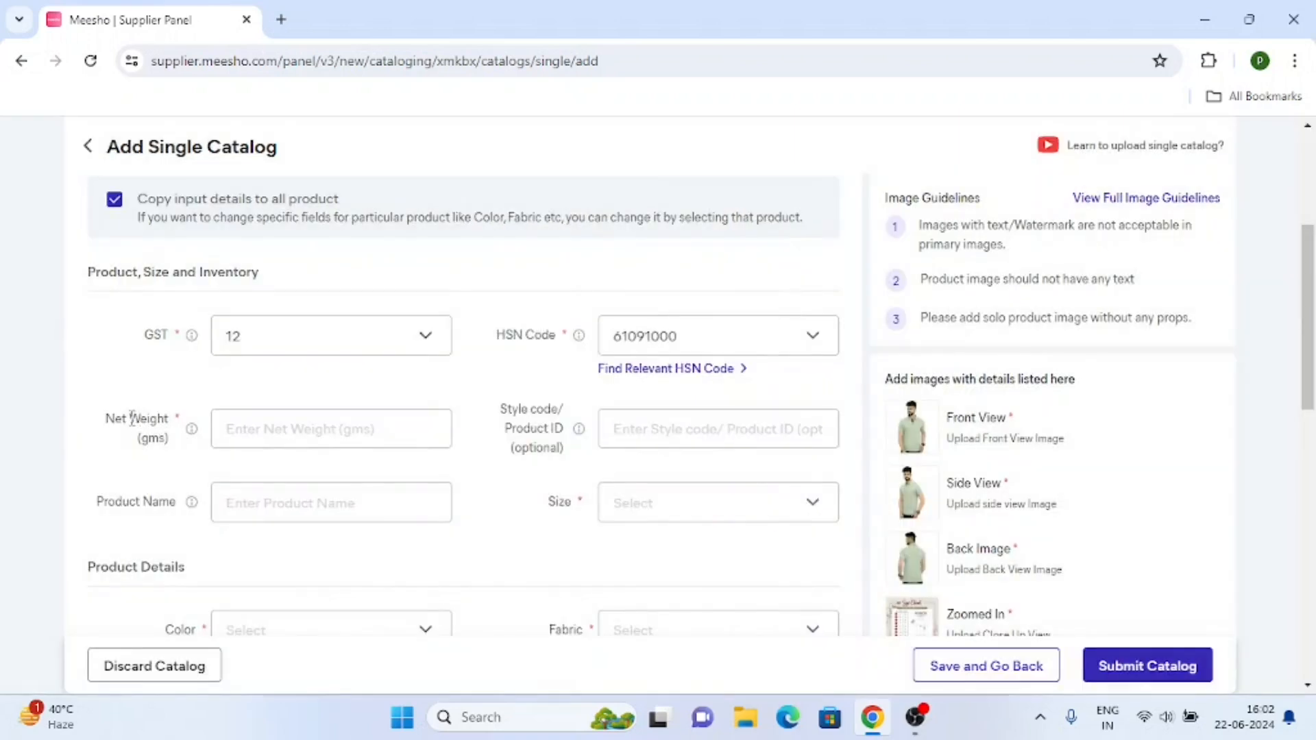
# Set the net weight to 200 gms and the style code/product ID to Redtshirt1234.
pyautogui.scroll(-1, 129, 438)
pyautogui.click(303, 339)
pyautogui.write('200')
pyautogui.click(755, 325)
pyautogui.click(762, 383)
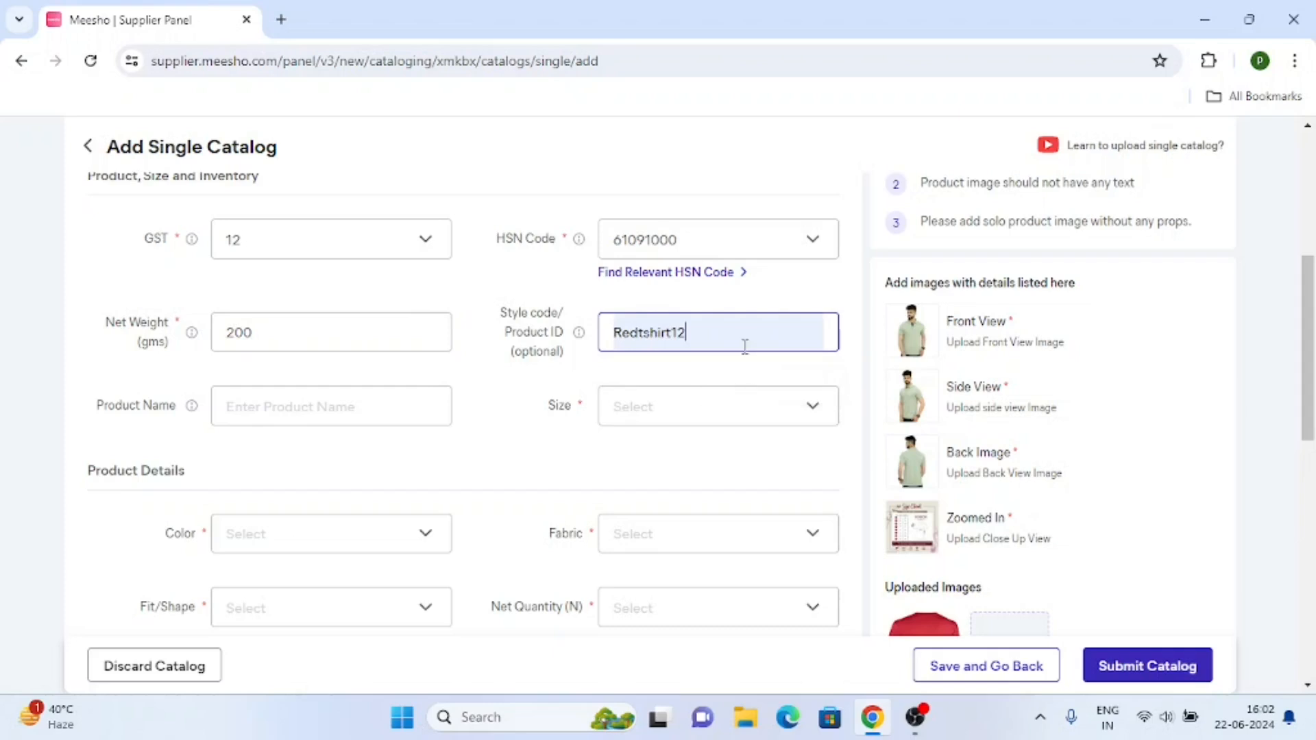
pyautogui.write('34')
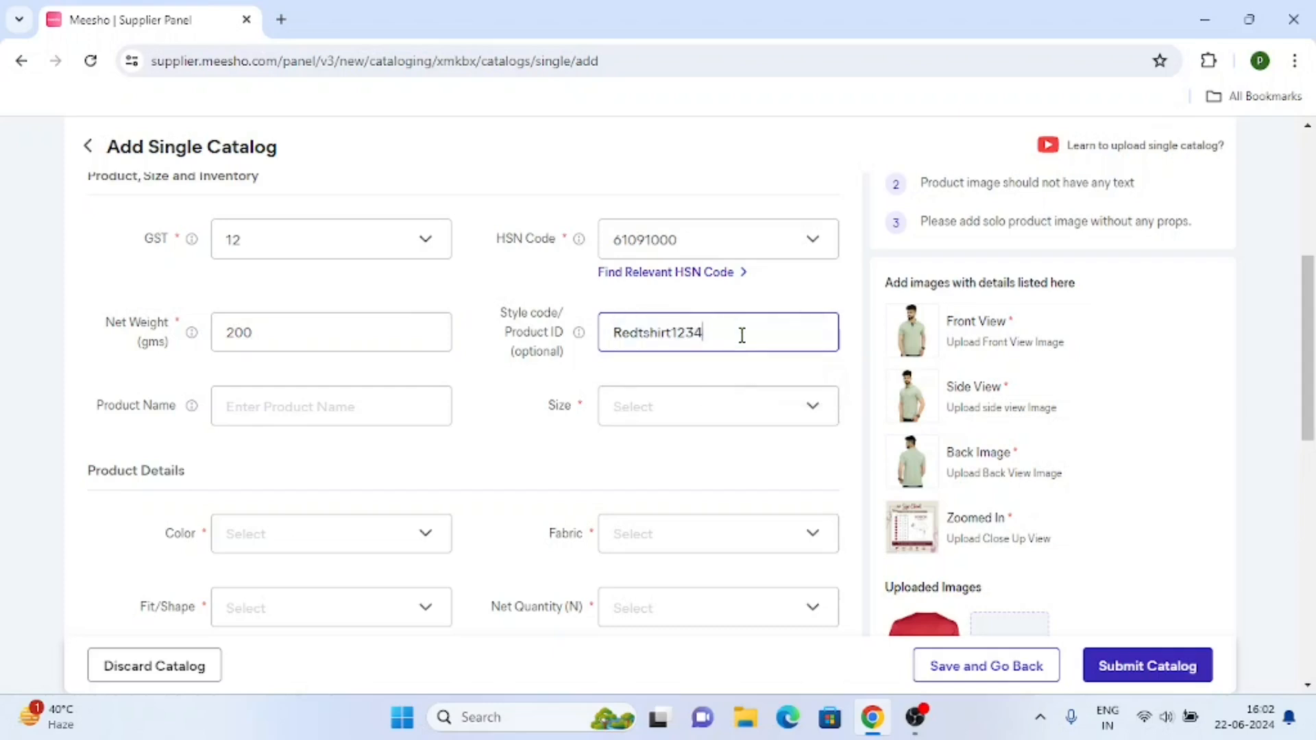
# Set the product name to Red Tshirt for men and apply sizes M and L.
pyautogui.click(240, 414)
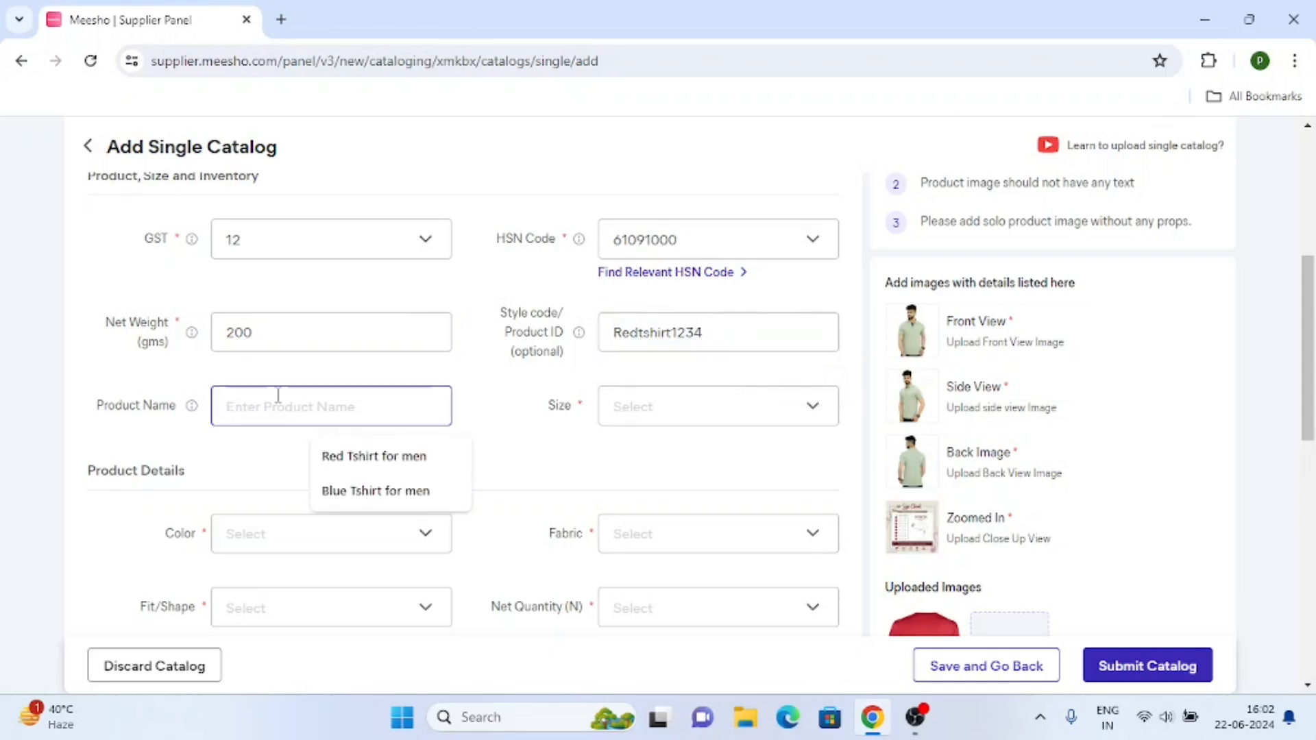
pyautogui.click(363, 458)
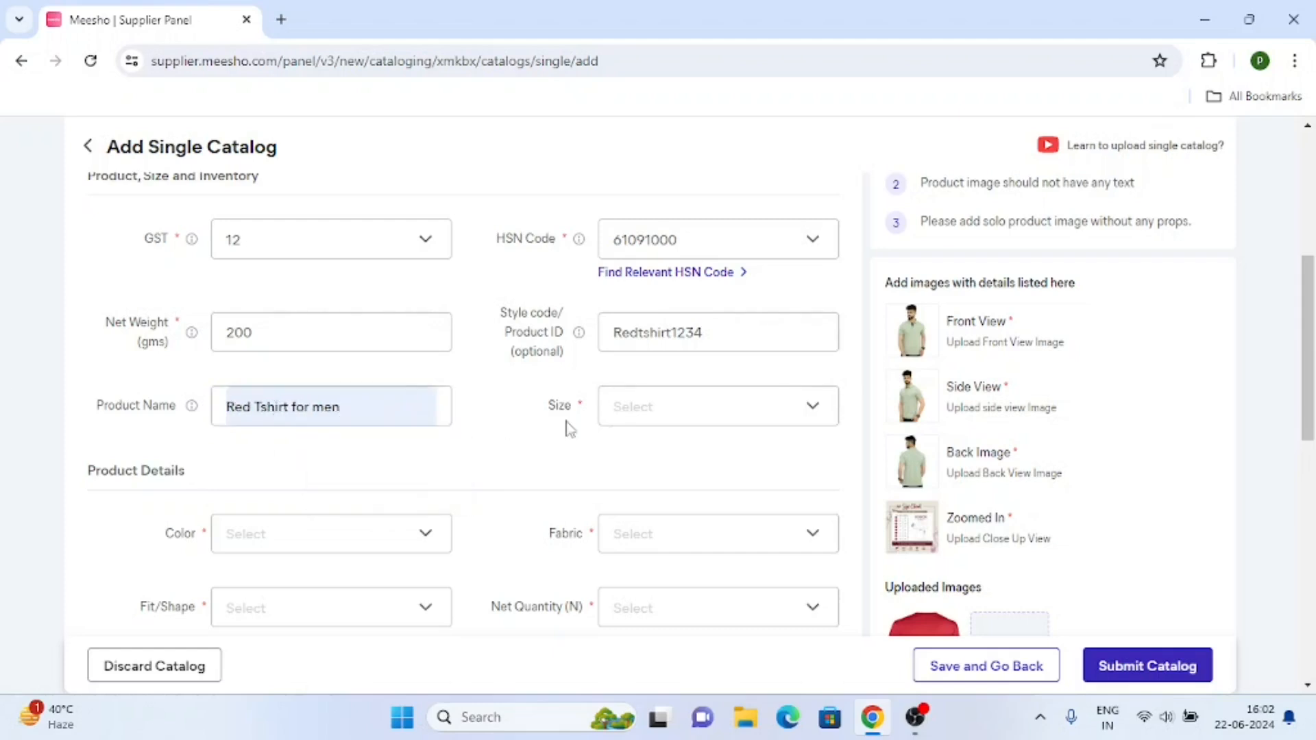
pyautogui.click(636, 408)
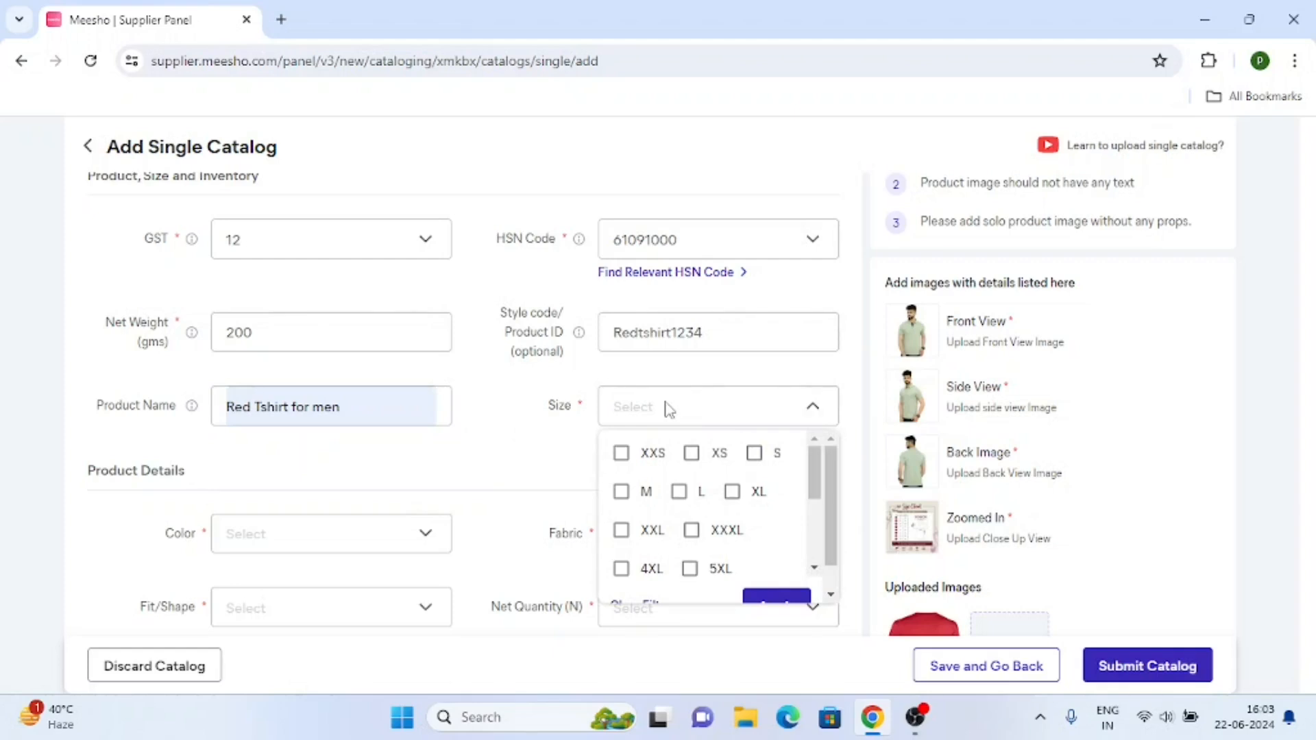
pyautogui.click(621, 493)
pyautogui.scroll(-3, 706, 495)
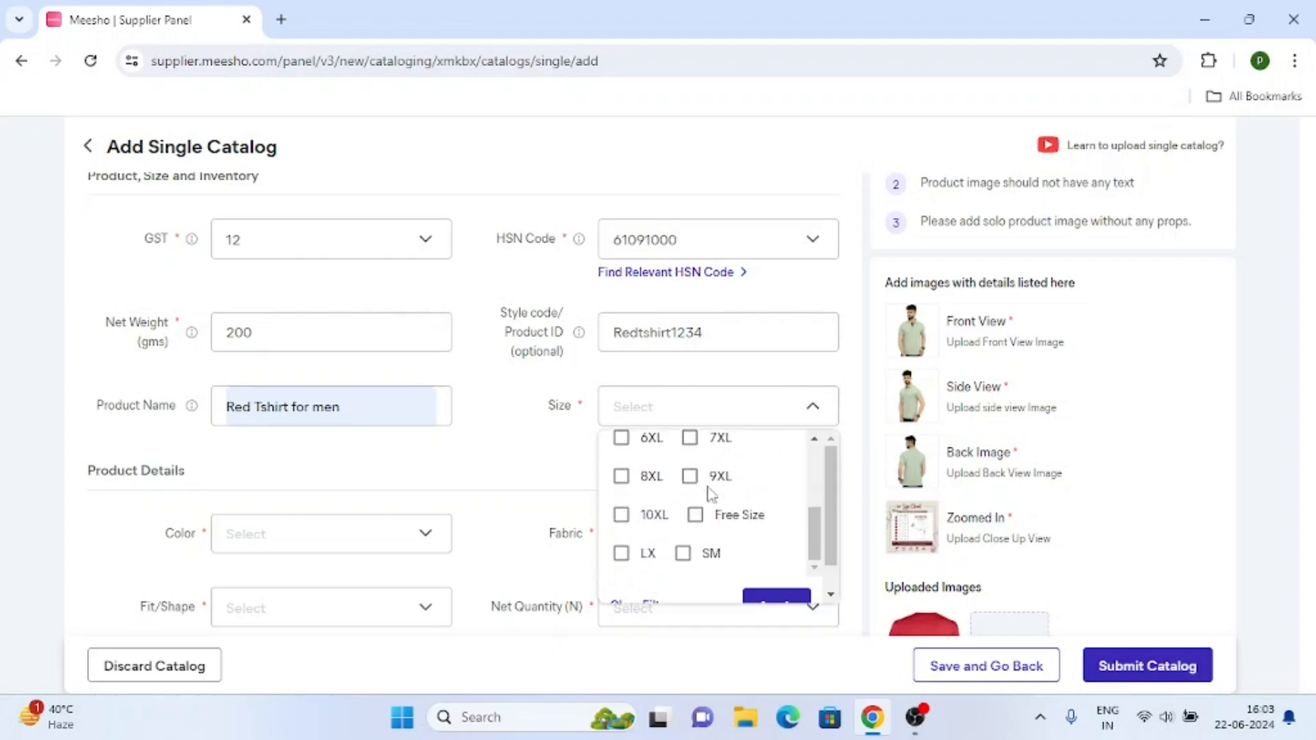
pyautogui.scroll(3, 711, 494)
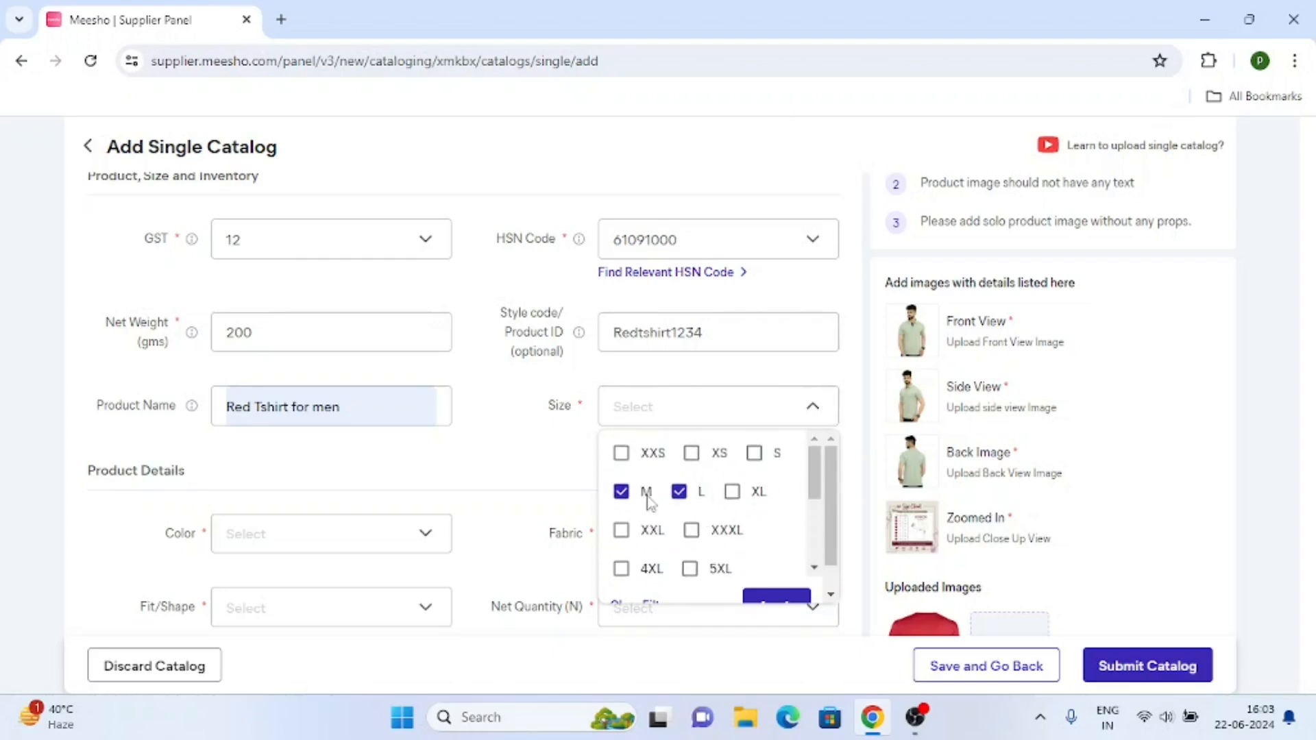
pyautogui.scroll(-3, 724, 495)
pyautogui.scroll(3, 754, 528)
pyautogui.click(791, 599)
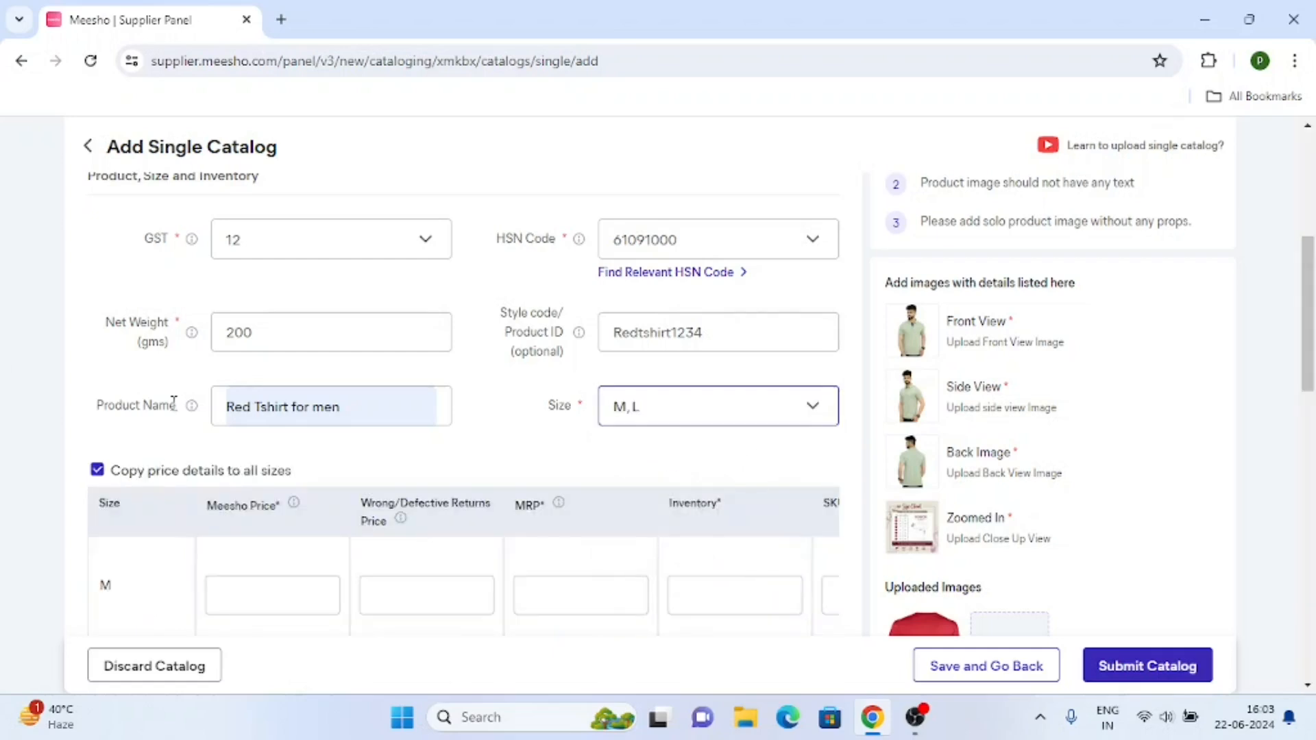
# Set the Meesho price to 599, the wrong/defective returns price to 577 and the MRP to 899 for both sizes.
pyautogui.scroll(-3, 174, 403)
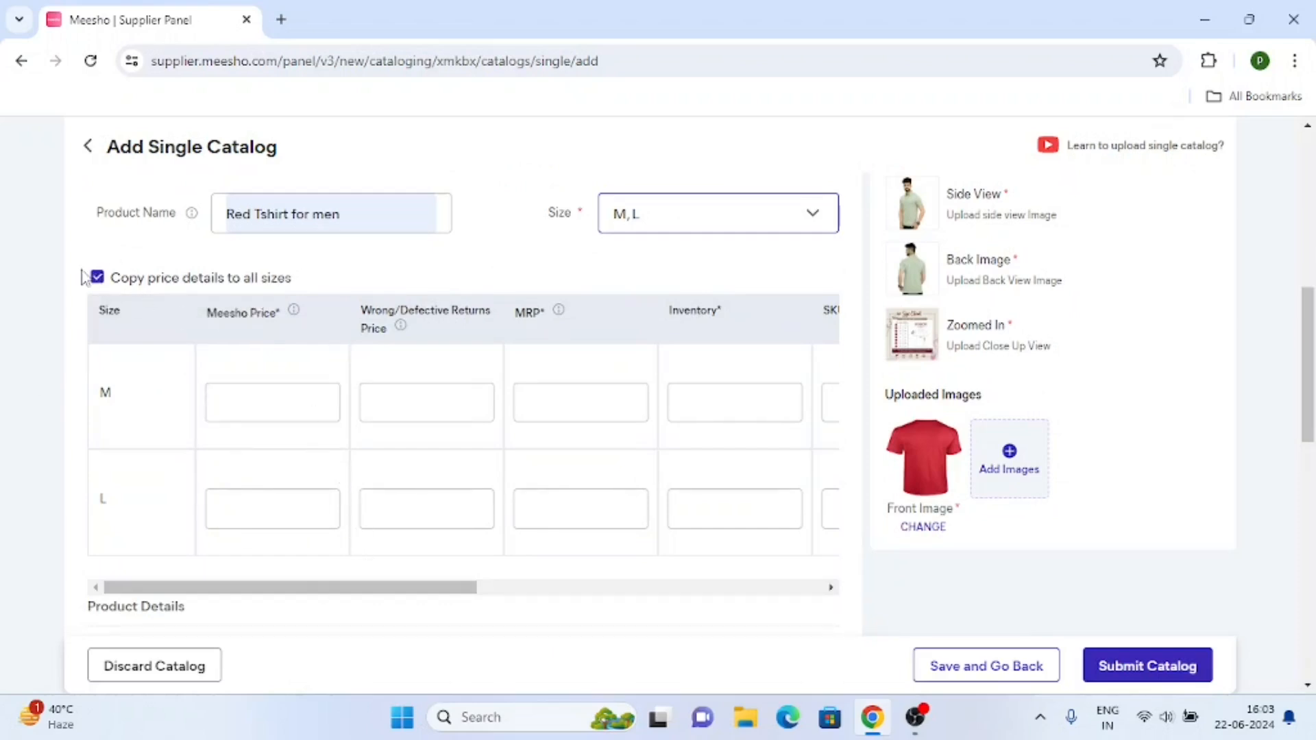
pyautogui.click(278, 415)
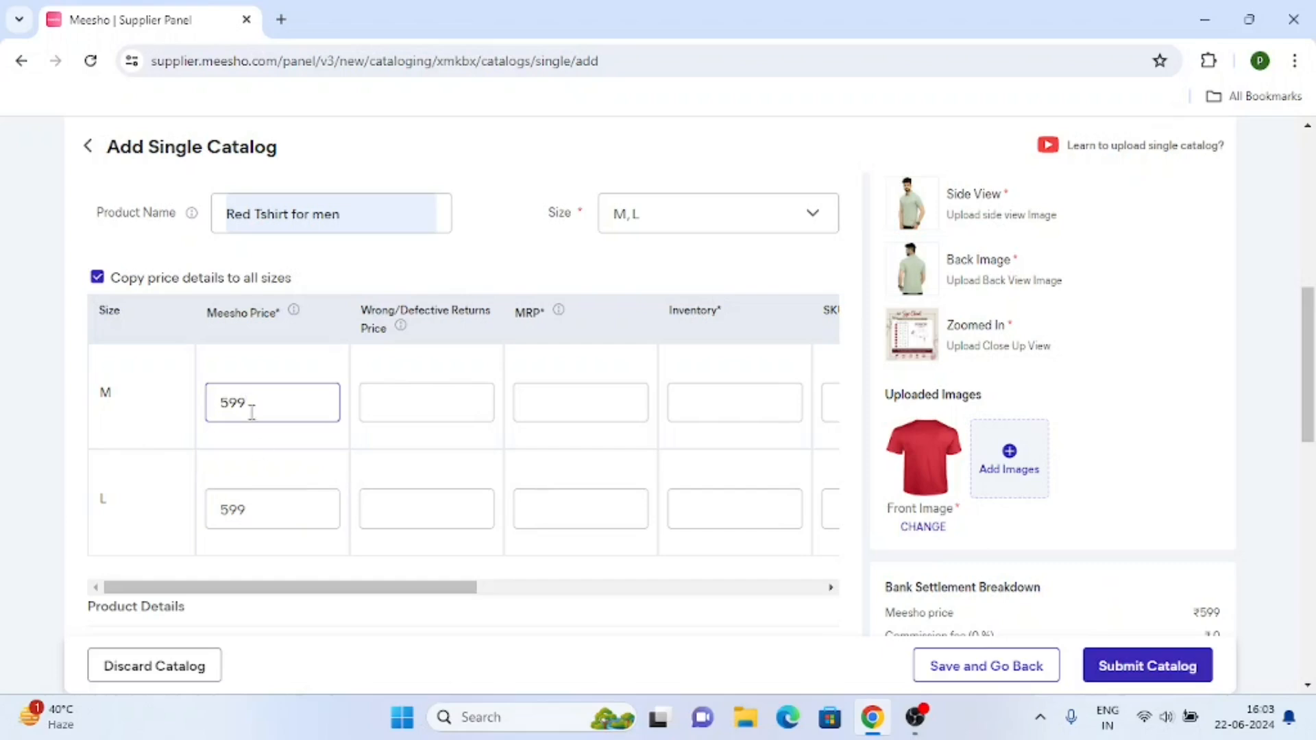
pyautogui.click(417, 400)
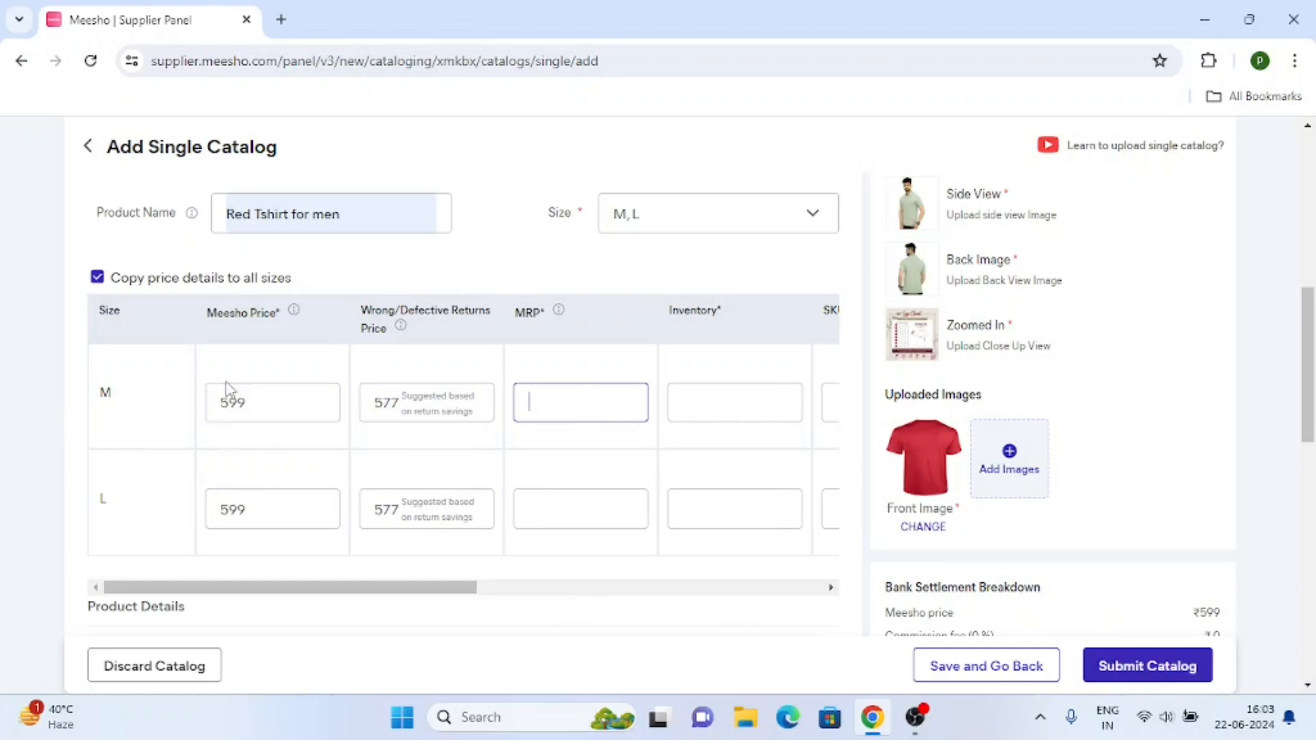
pyautogui.write('899')
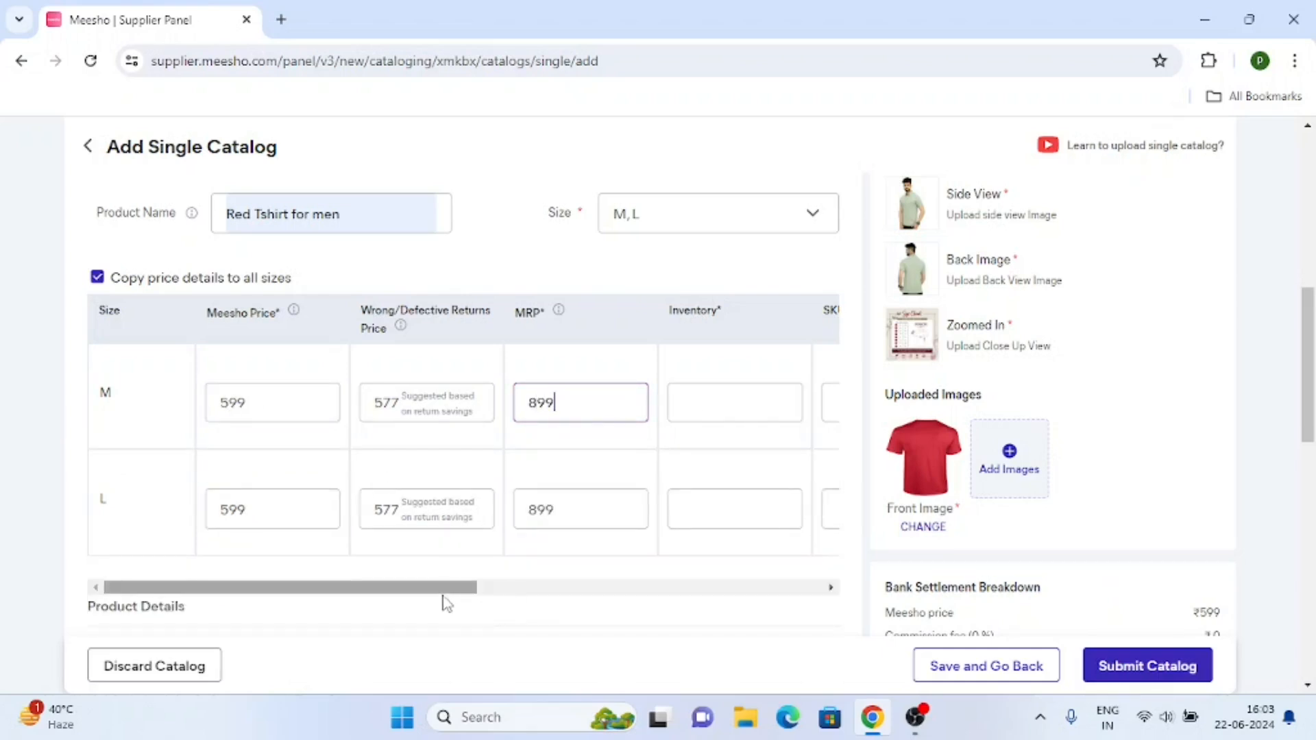
# Set the inventory to 2 for both size M and size L.
pyautogui.moveTo(443, 589)
pyautogui.mouseDown()
pyautogui.moveTo(631, 587)
pyautogui.moveTo(429, 587)
pyautogui.mouseUp()
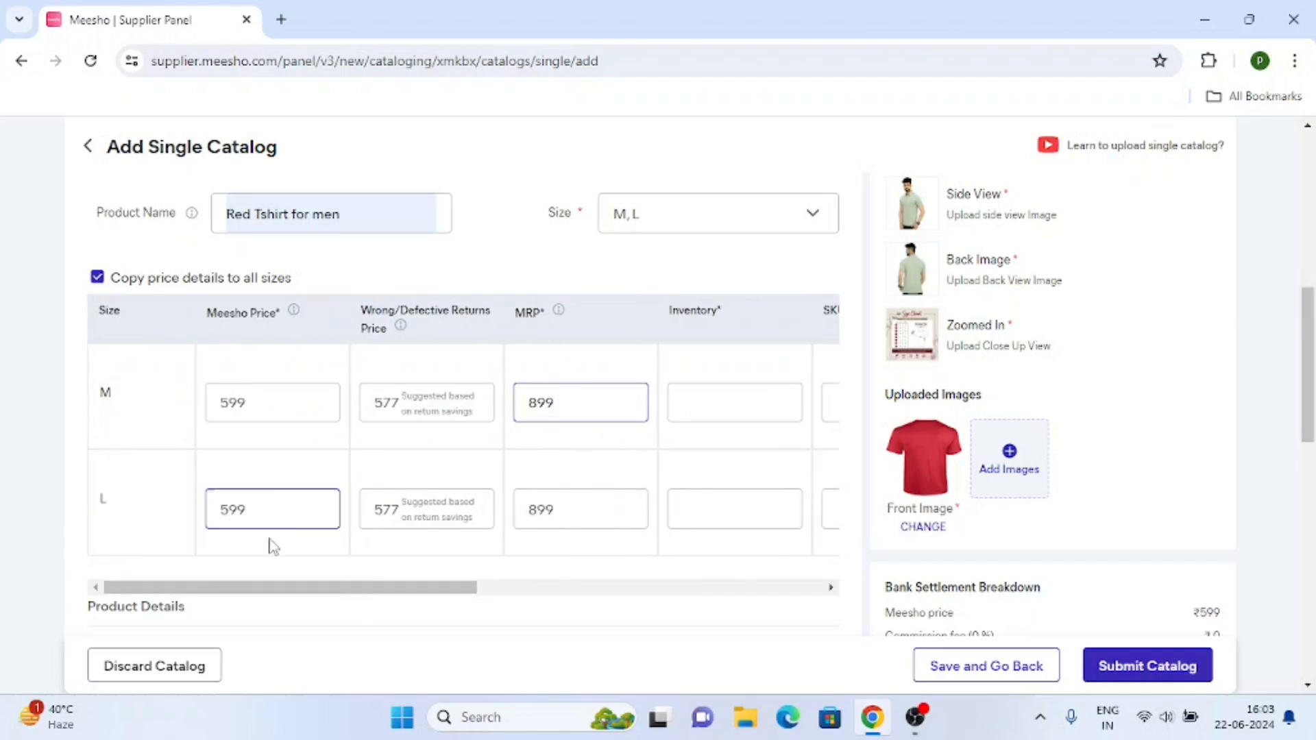
pyautogui.moveTo(367, 590); pyautogui.dragTo(525, 591)
pyautogui.click(391, 402)
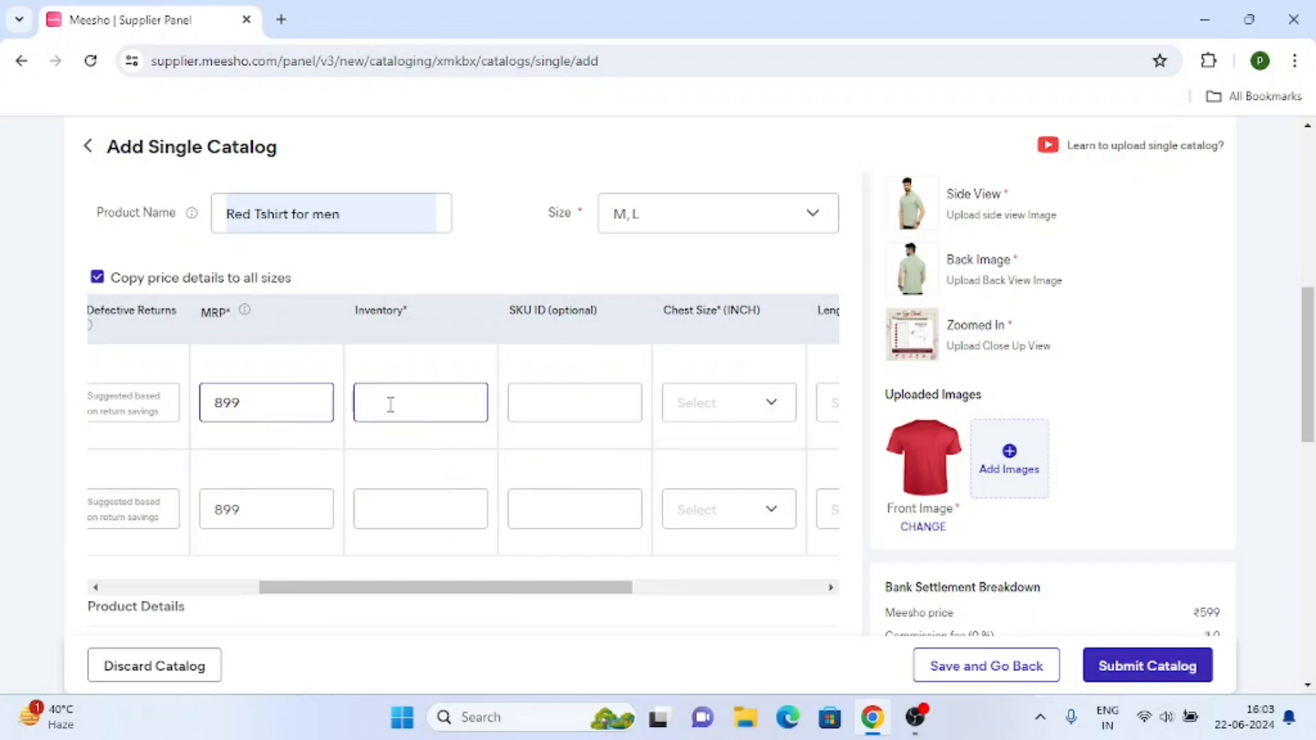
pyautogui.write('2')
pyautogui.click(421, 520)
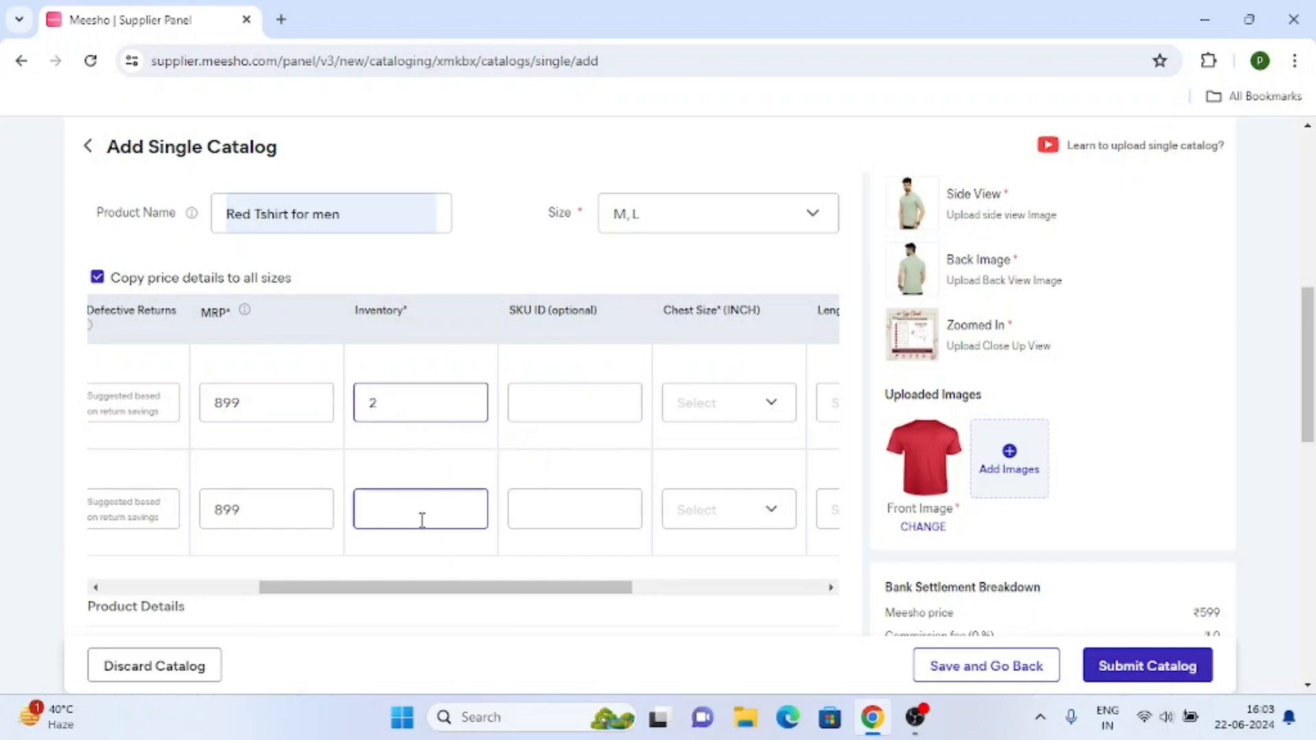
pyautogui.click(2, 447)
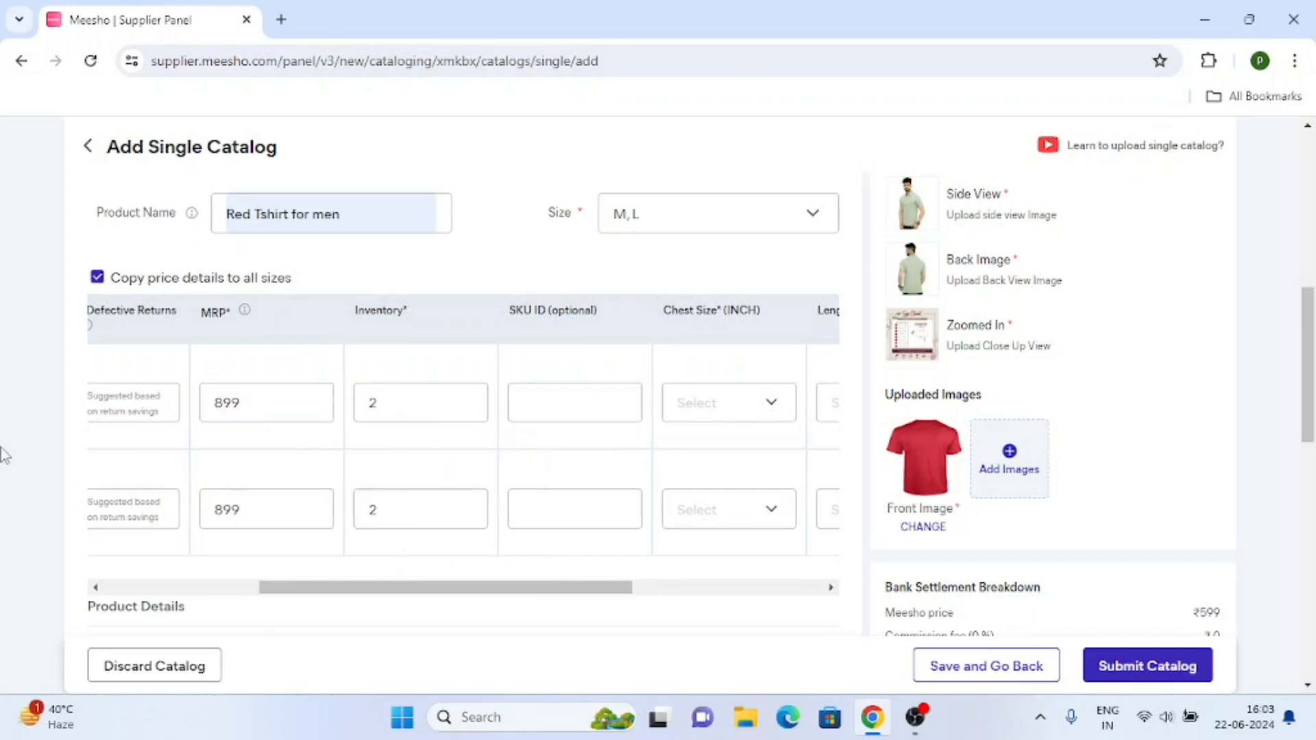
# Set the chest size to 40 inches for size M and 42 inches for size L.
pyautogui.moveTo(556, 588); pyautogui.dragTo(744, 594)
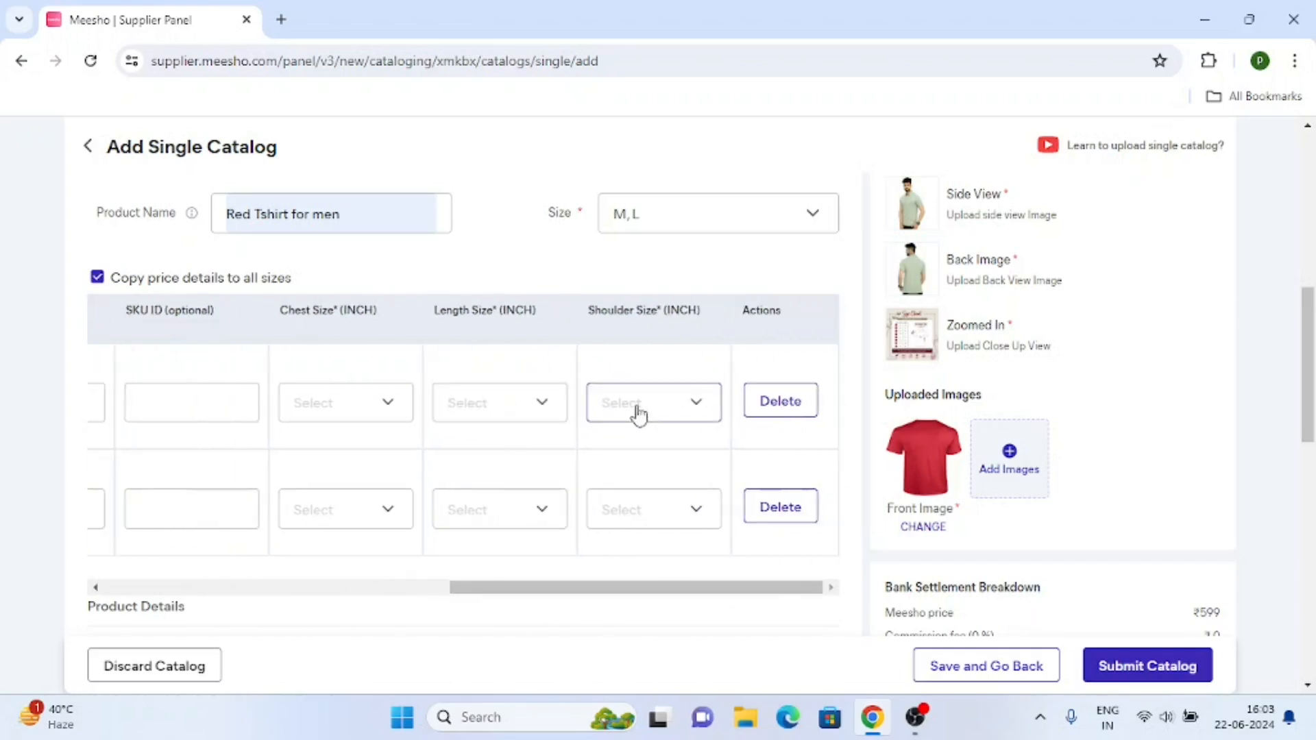
pyautogui.click(327, 401)
pyautogui.scroll(-10, 343, 525)
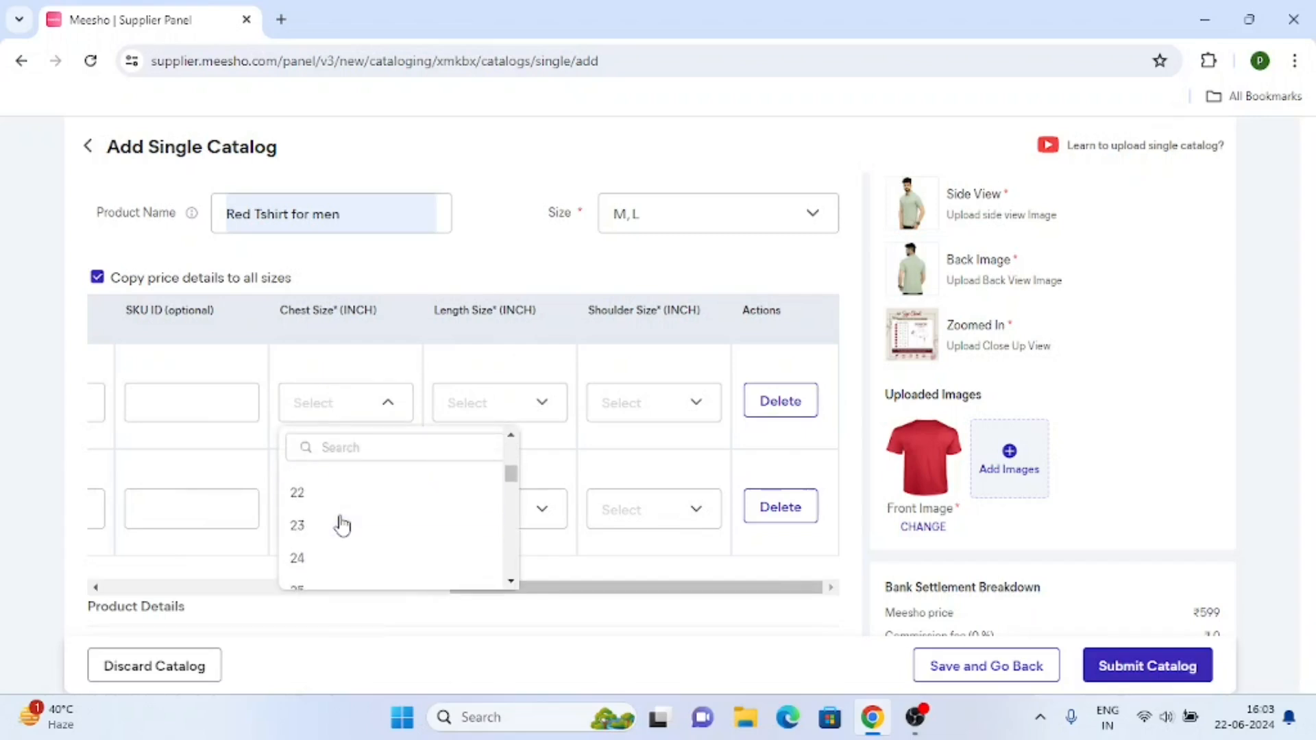
pyautogui.scroll(-3, 342, 525)
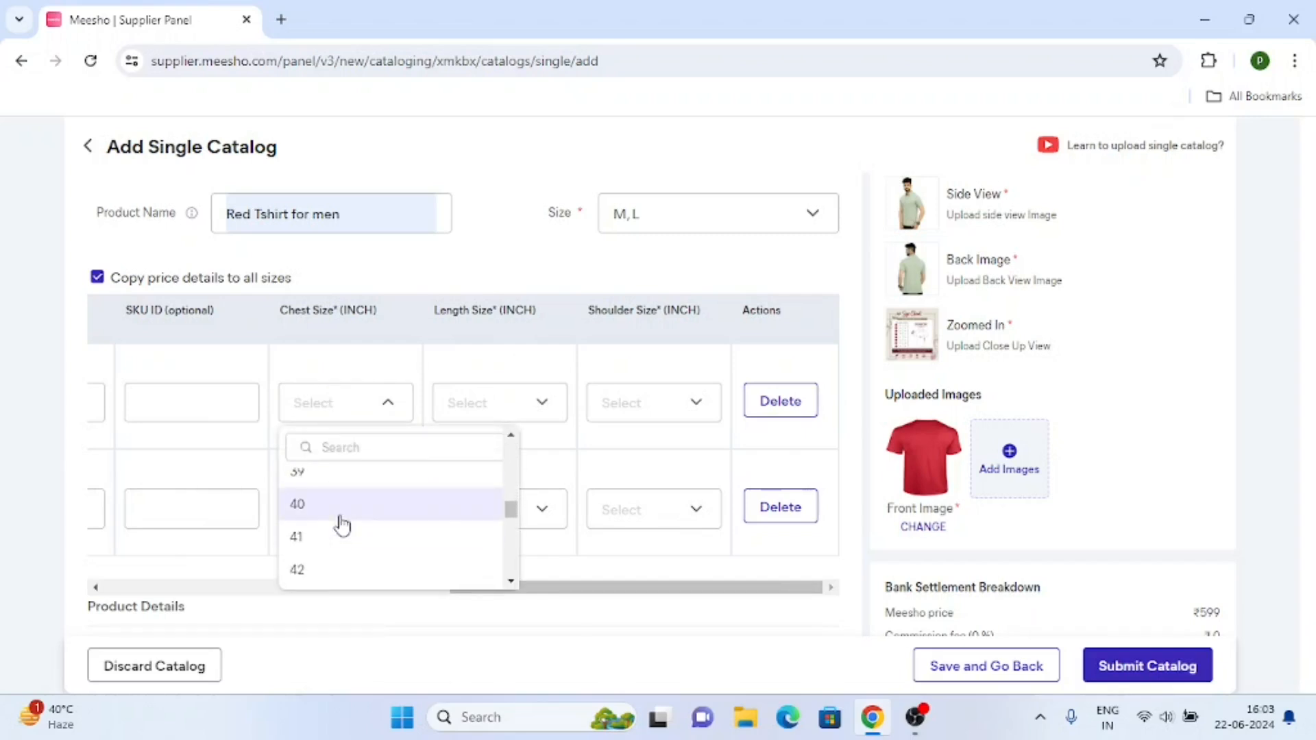
pyautogui.click(284, 507)
pyautogui.click(337, 511)
pyautogui.scroll(-10, 333, 587)
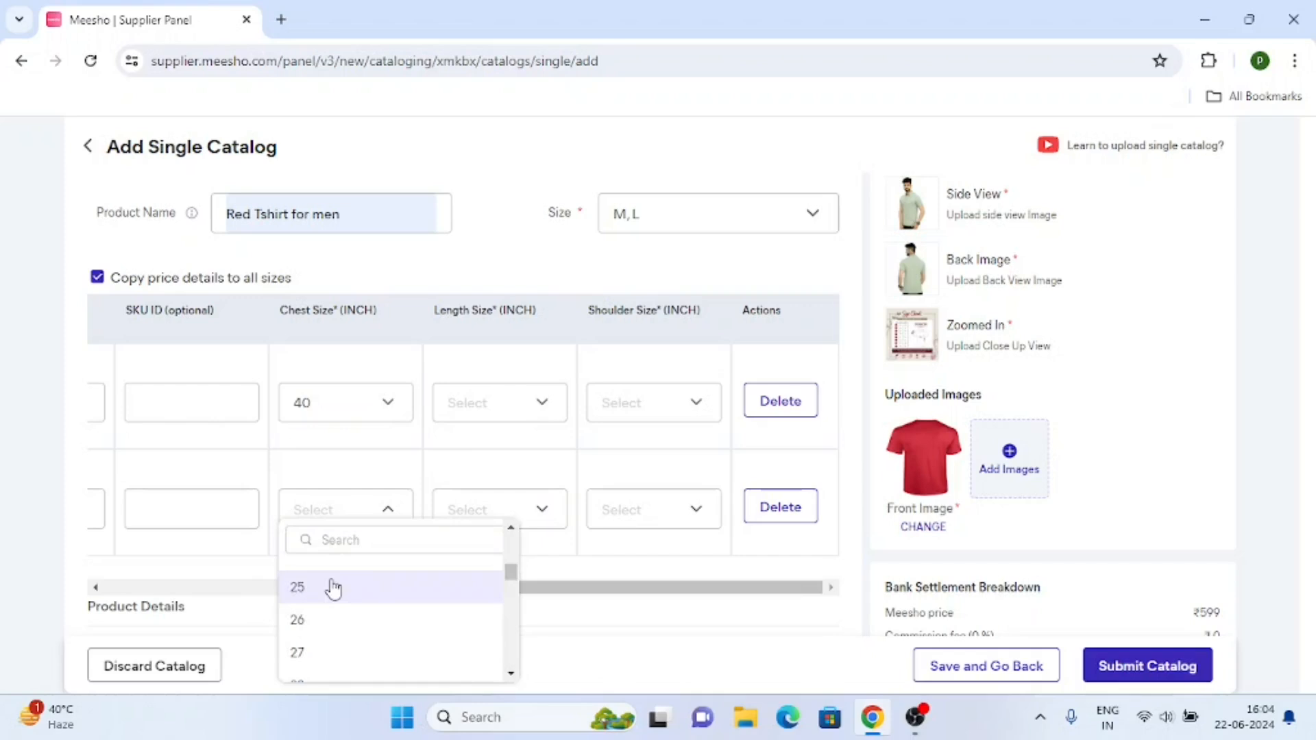
pyautogui.scroll(-4, 333, 636)
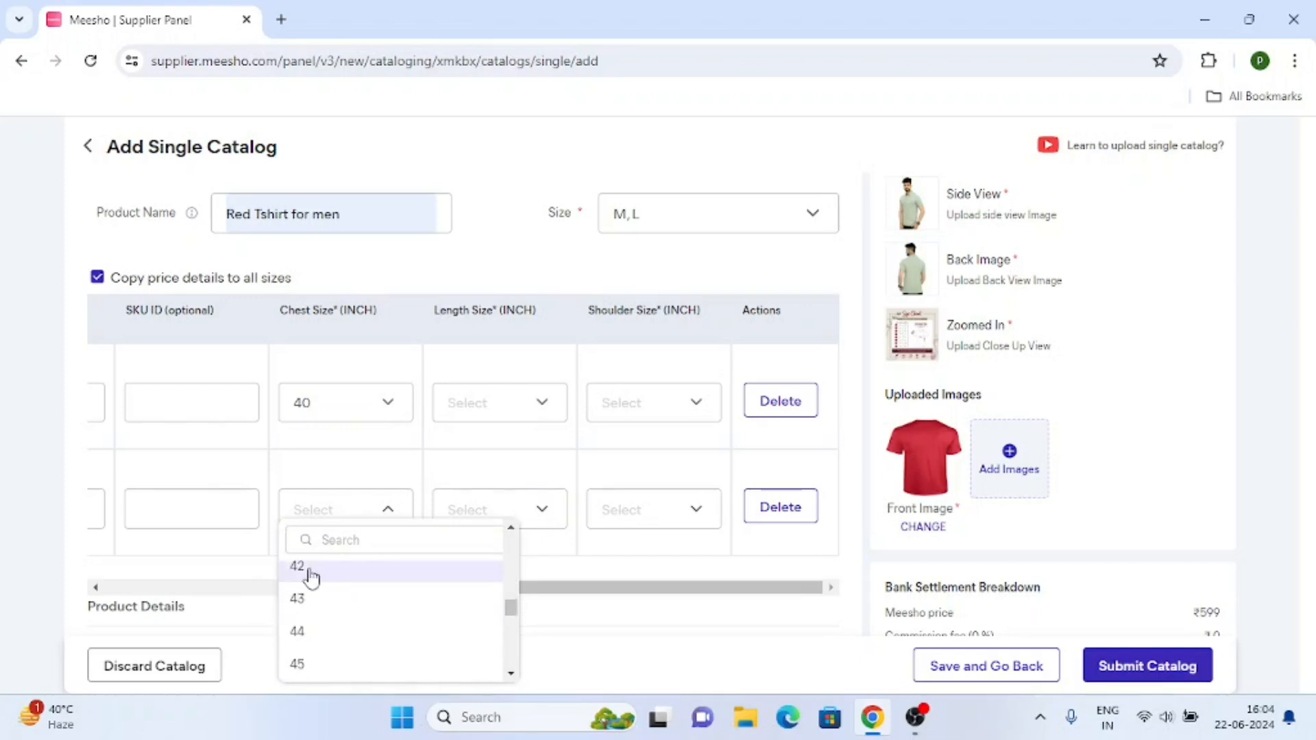
pyautogui.click(308, 574)
# Set the length size to 27 inches for size M and 28 inches for size L.
pyautogui.moveTo(520, 589); pyautogui.dragTo(213, 590)
pyautogui.moveTo(322, 589); pyautogui.dragTo(600, 576)
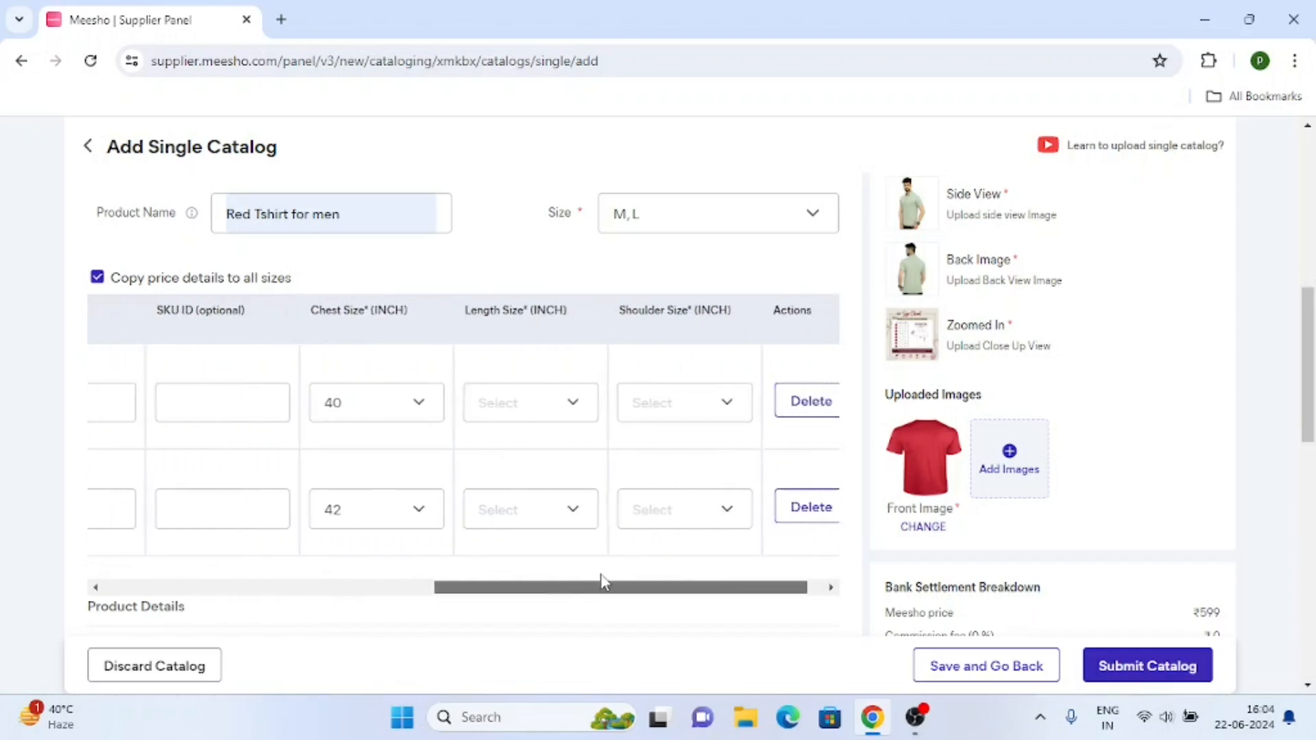
pyautogui.click(531, 411)
pyautogui.scroll(-8, 525, 525)
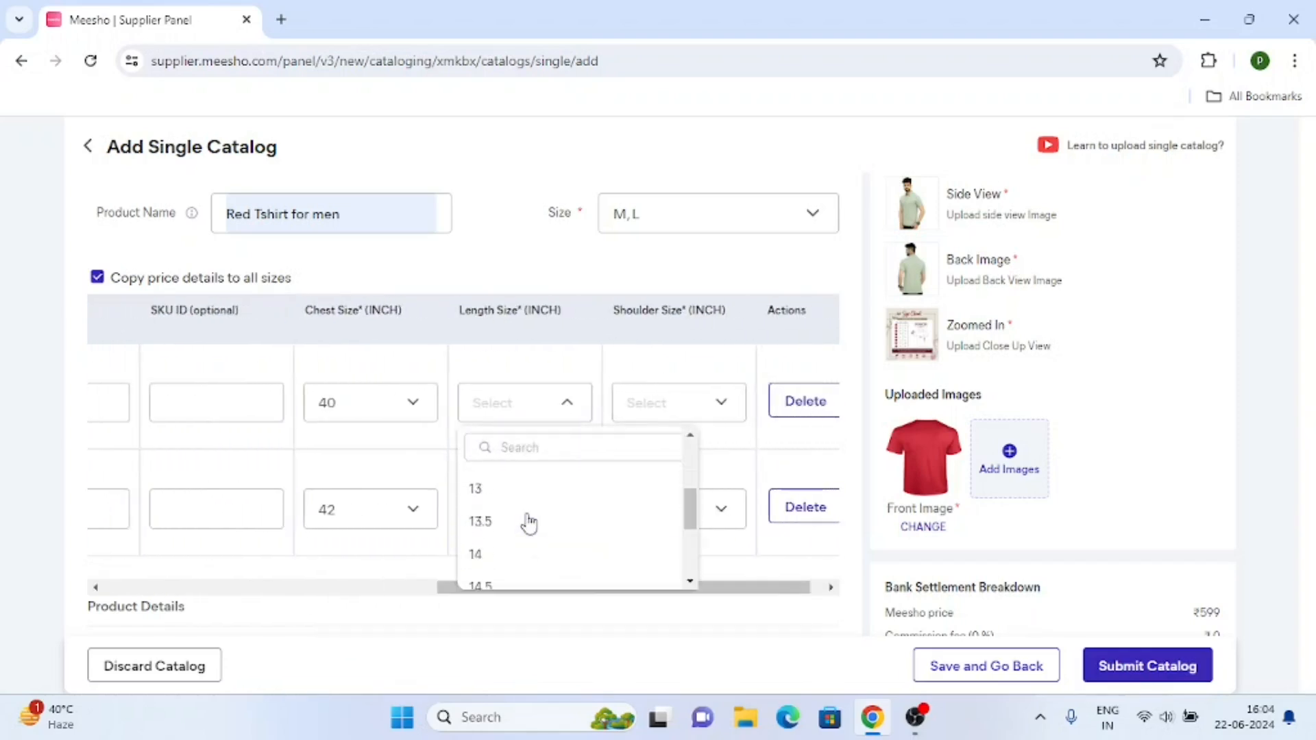
pyautogui.scroll(-8, 514, 535)
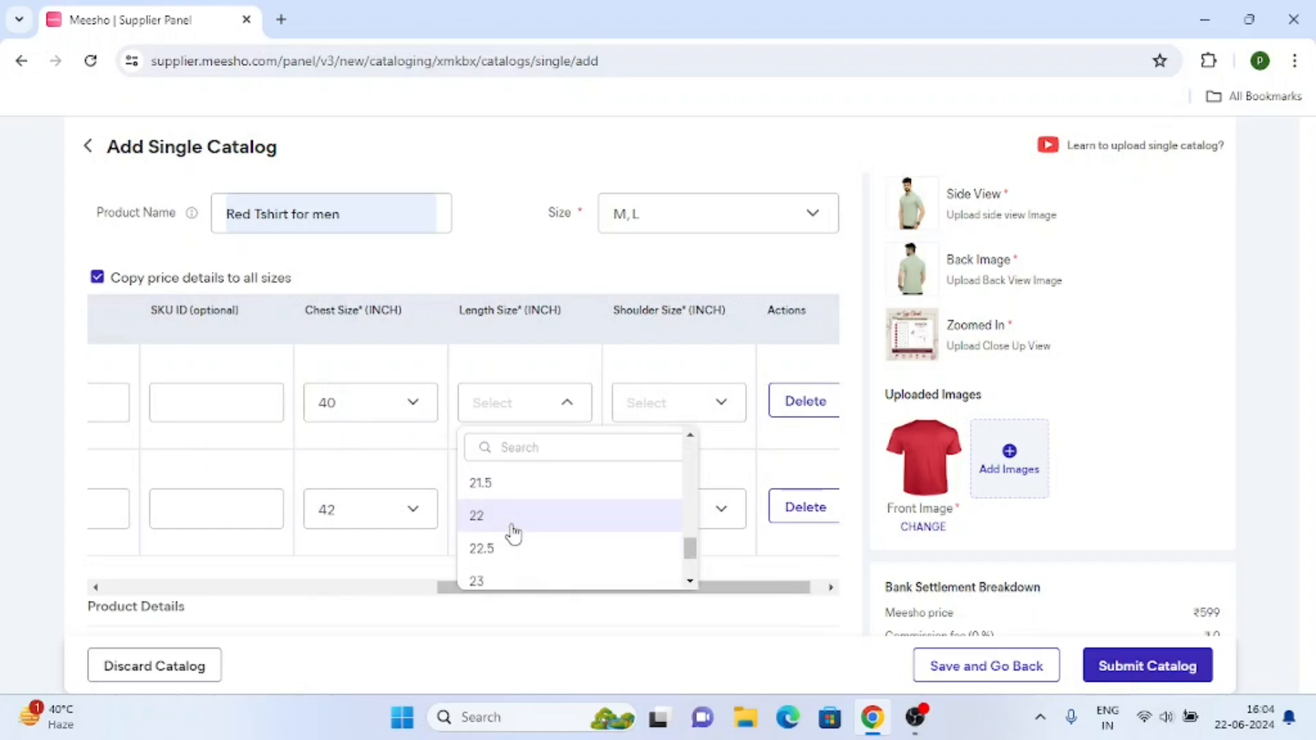
pyautogui.click(489, 544)
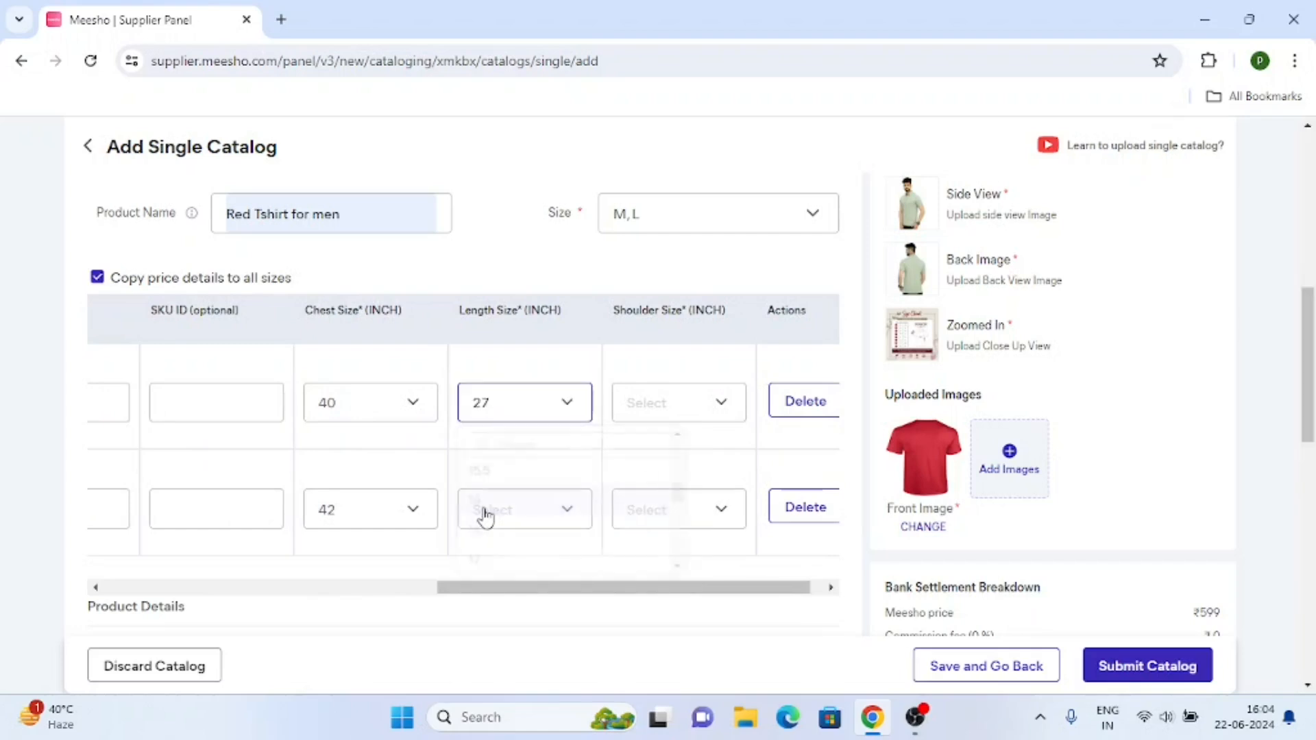
pyautogui.click(491, 509)
pyautogui.scroll(-6, 507, 598)
pyautogui.scroll(-8, 507, 597)
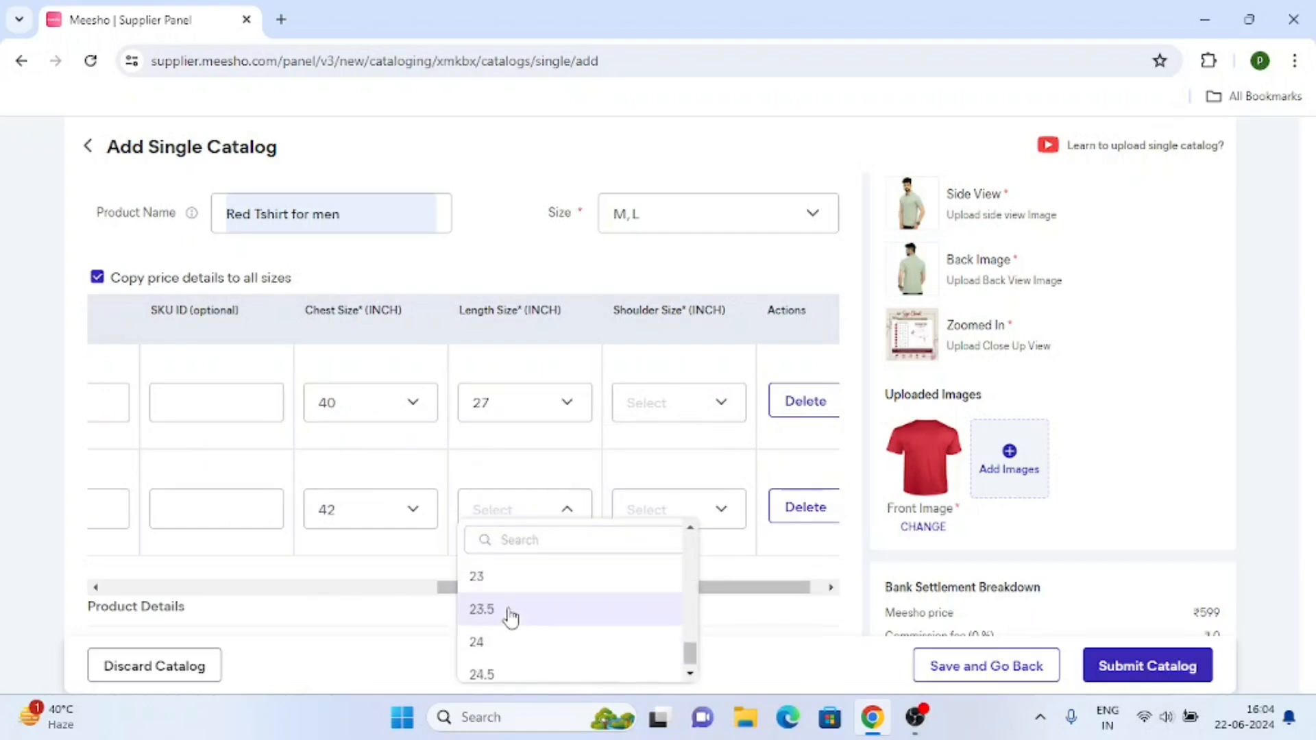
pyautogui.scroll(-1, 494, 655)
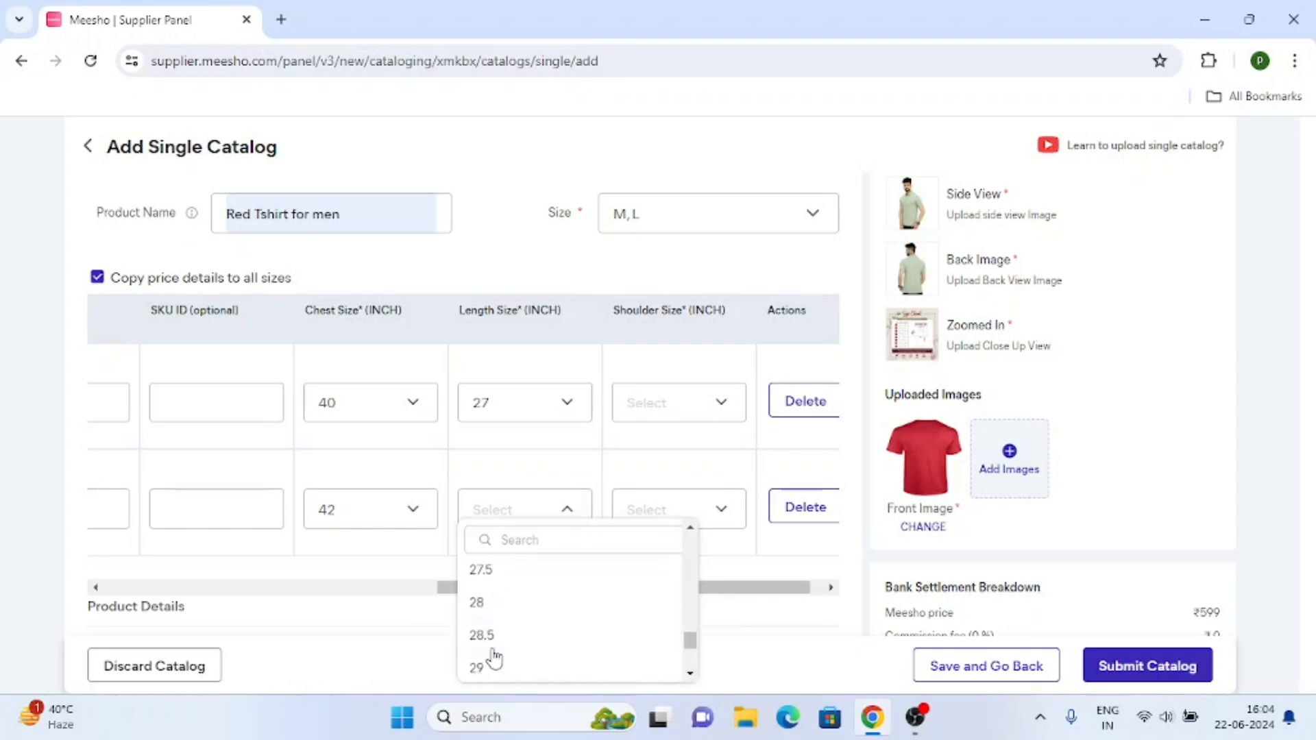
pyautogui.click(485, 602)
# Set the shoulder size to 11.5 inches for size M and 13 inches for size L.
pyautogui.click(667, 410)
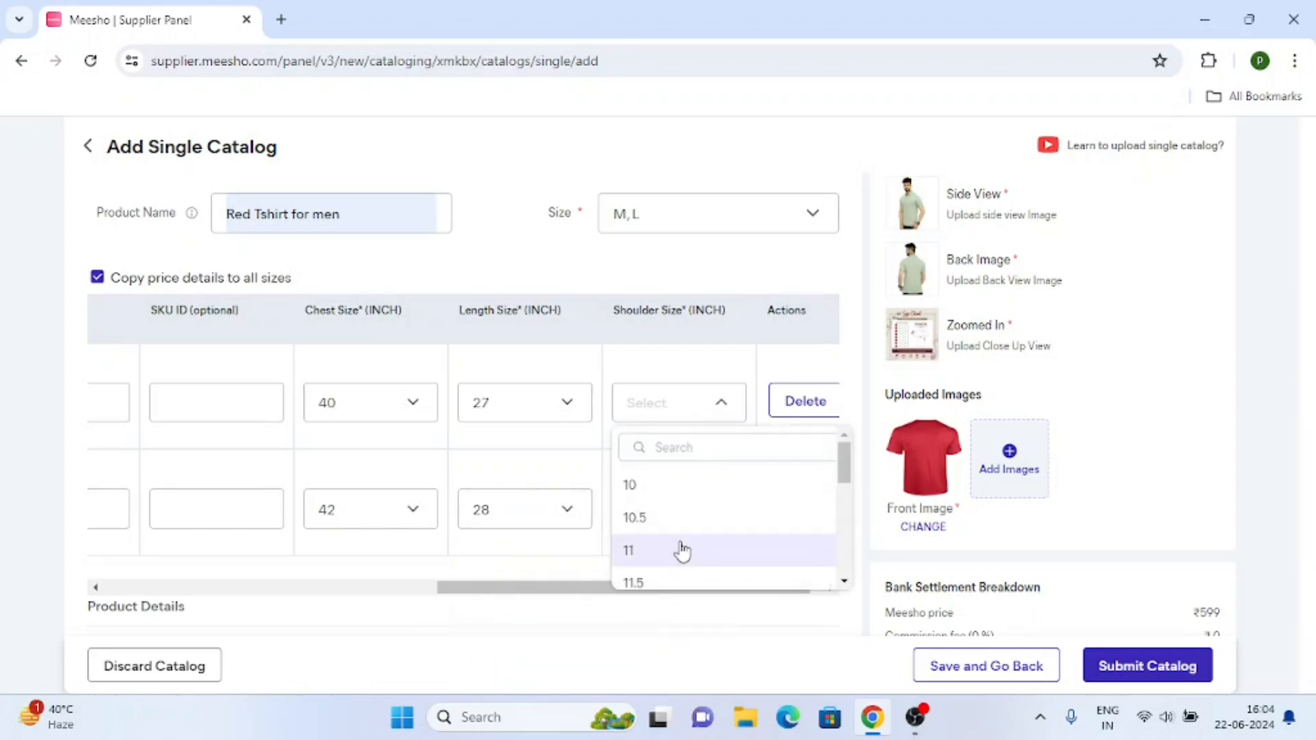
pyautogui.click(667, 584)
pyautogui.click(647, 498)
pyautogui.scroll(-3, 656, 578)
pyautogui.press('Return')
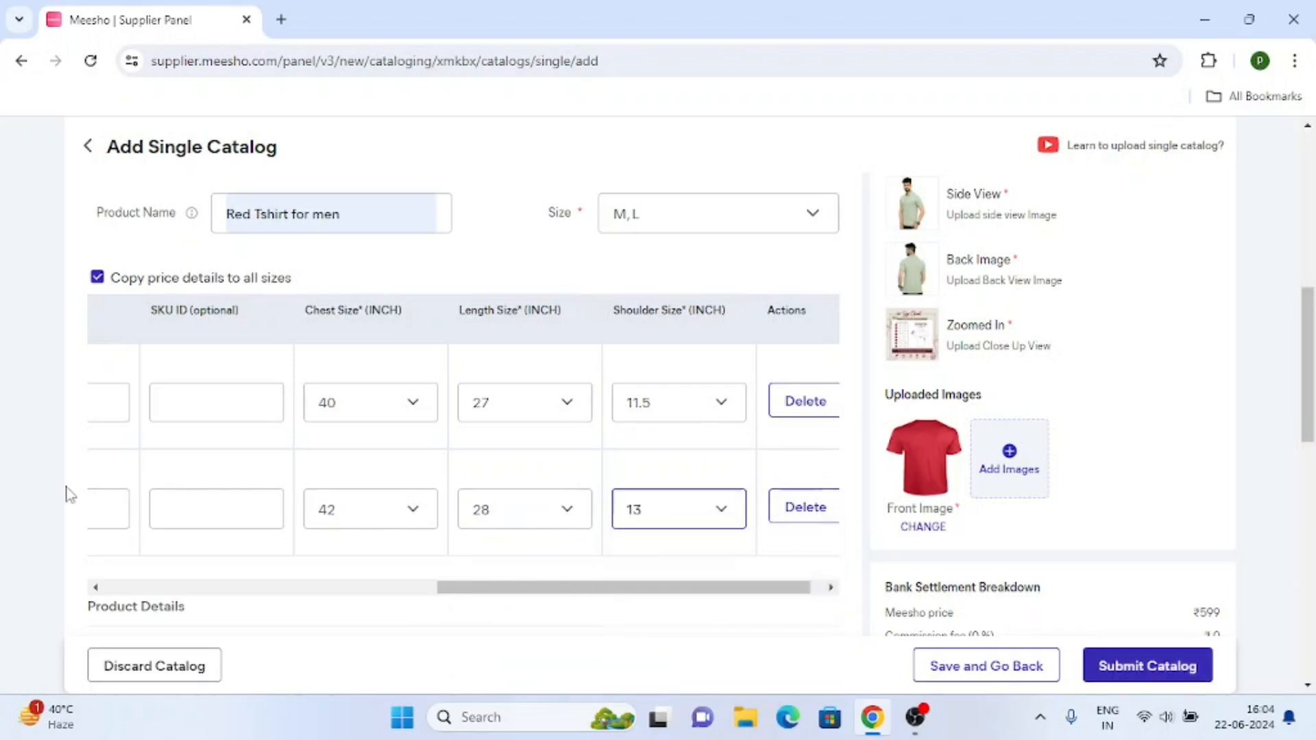
# Find and choose Red as the product's color in the product details.
pyautogui.scroll(-4, 64, 494)
pyautogui.click(338, 392)
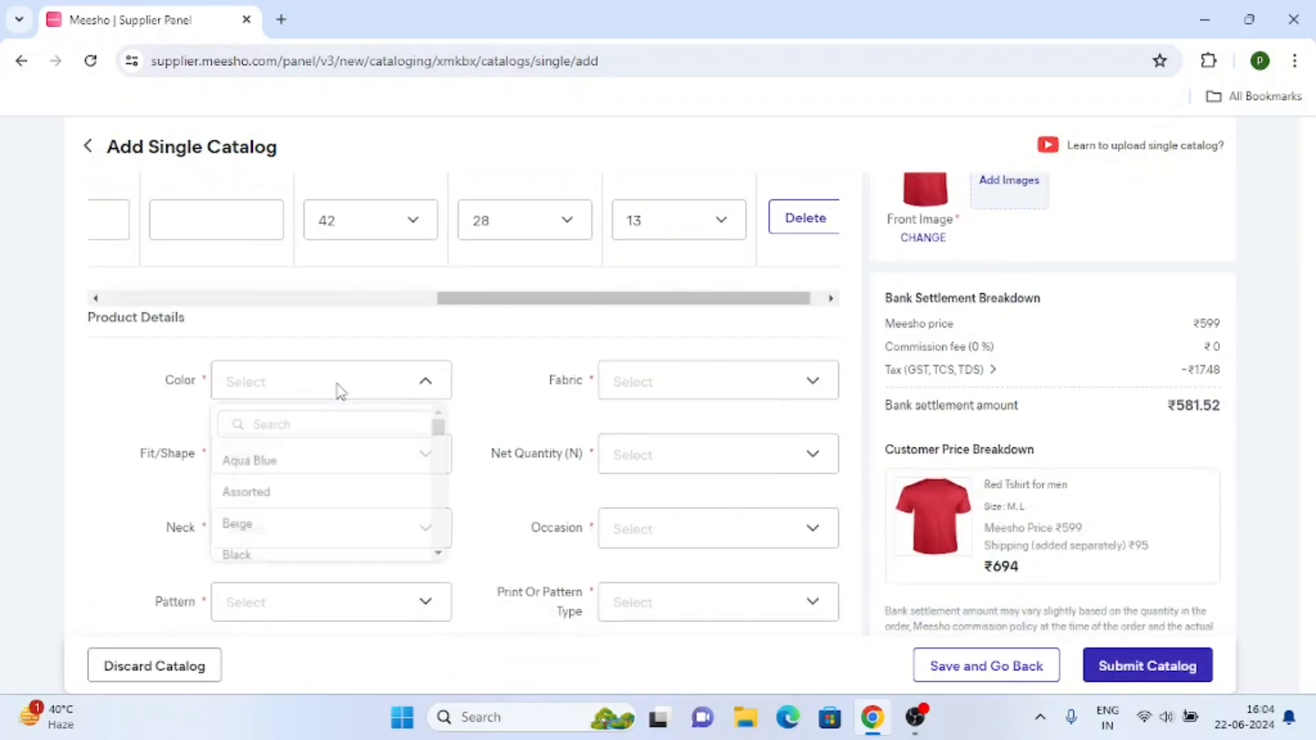
pyautogui.scroll(-2, 271, 517)
pyautogui.scroll(-6, 274, 524)
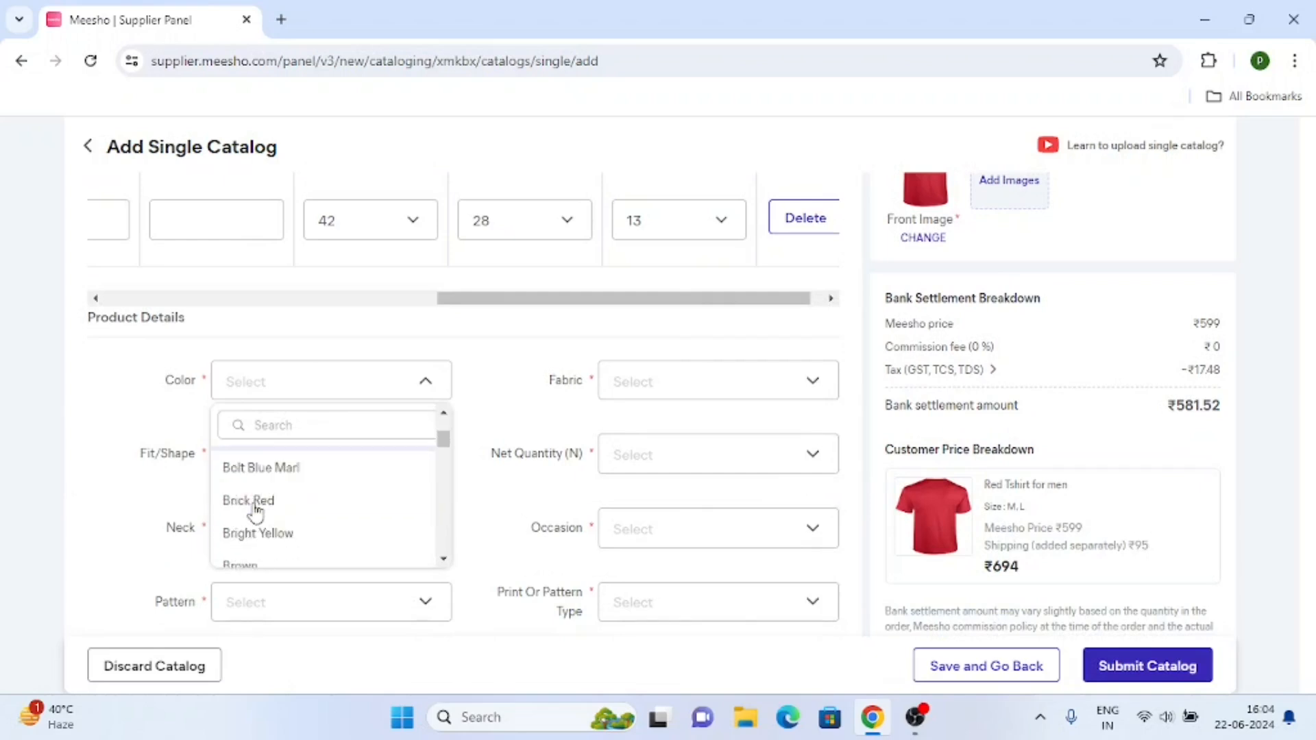
pyautogui.scroll(-8, 289, 517)
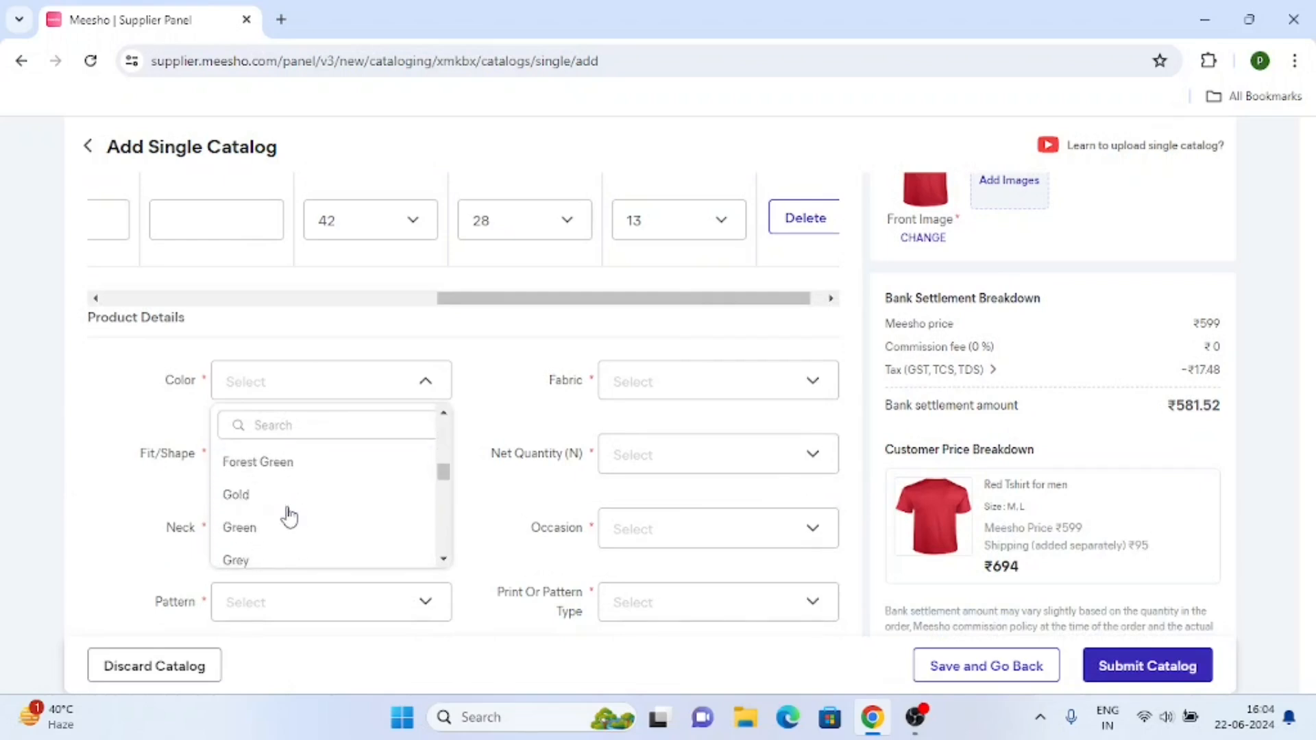
pyautogui.scroll(8, 286, 515)
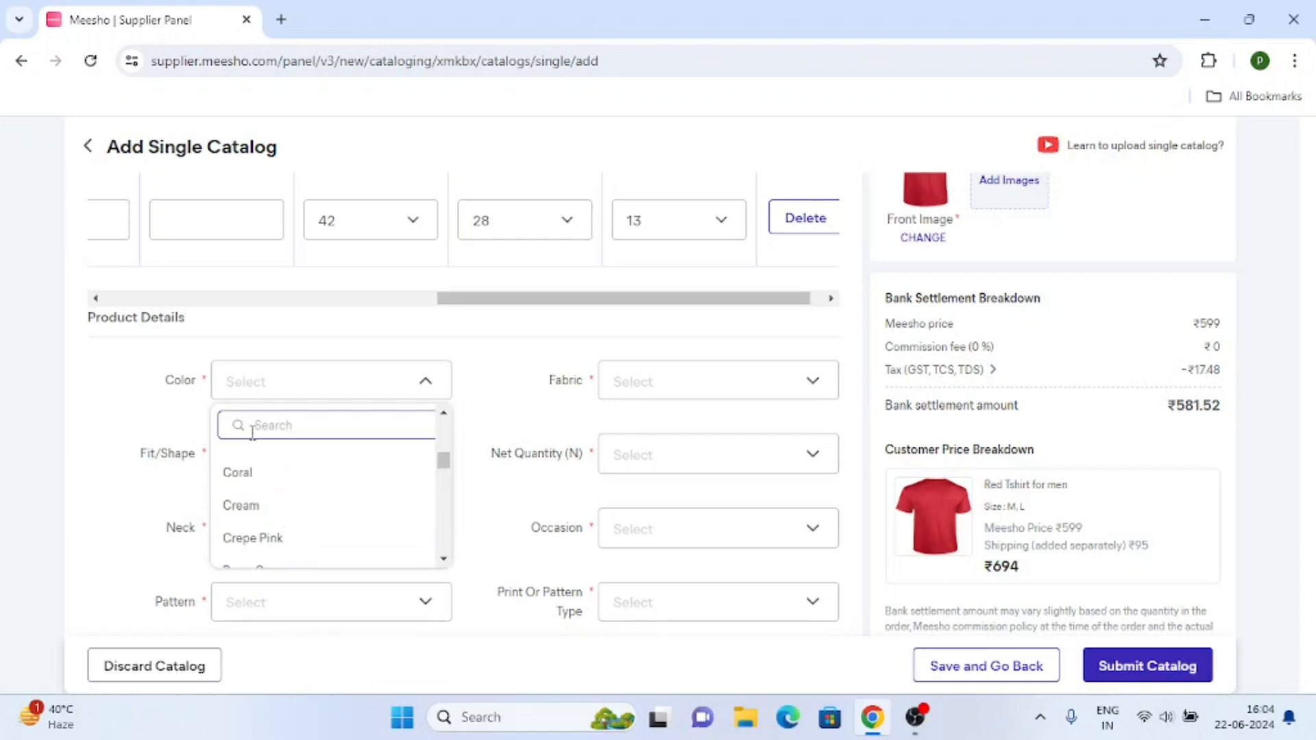
pyautogui.write('red')
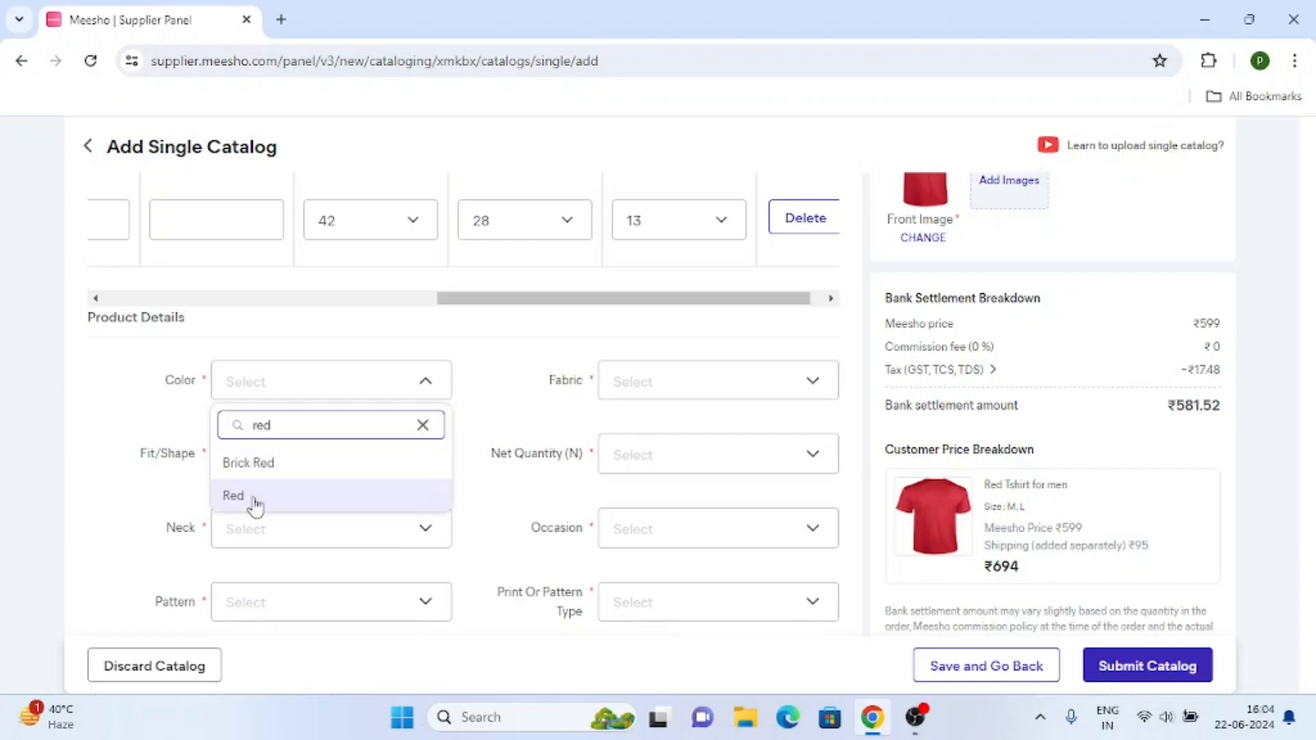
pyautogui.click(253, 502)
# Search the fabric options for cotton and choose Cotton as the product's fabric.
pyautogui.click(658, 389)
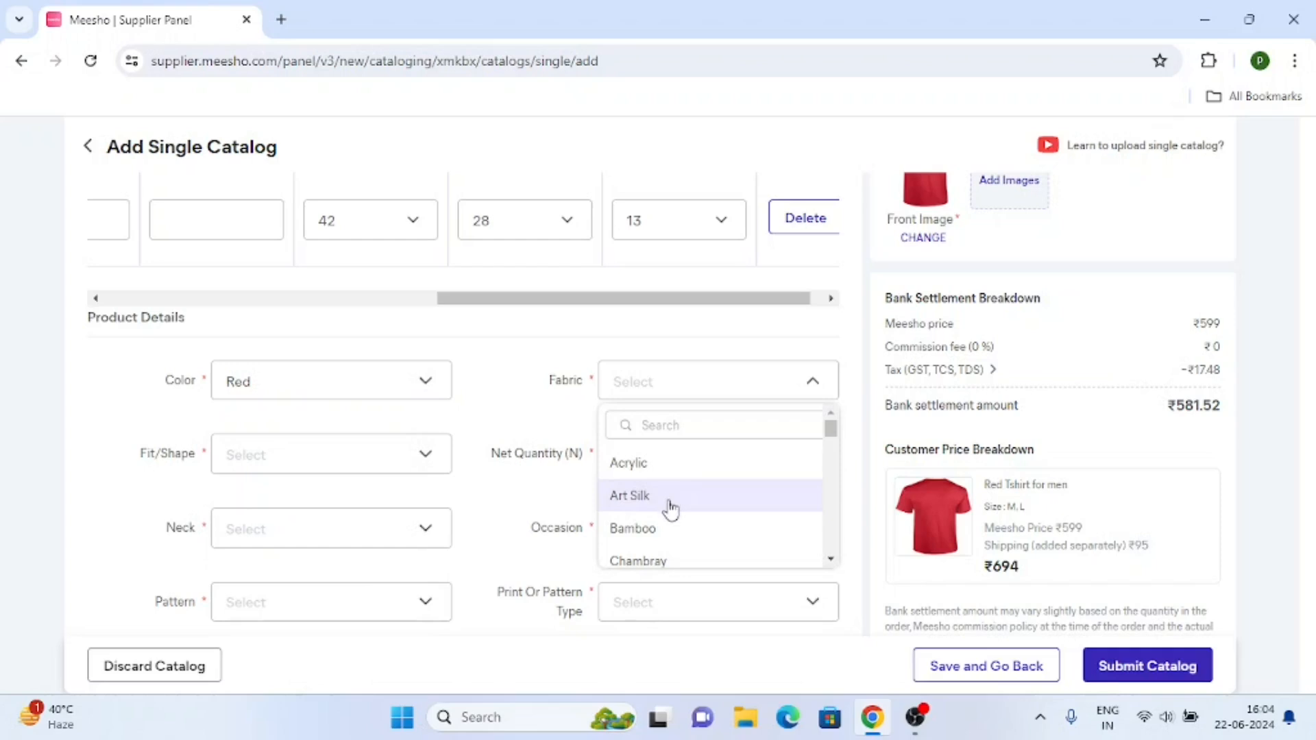
pyautogui.write('c')
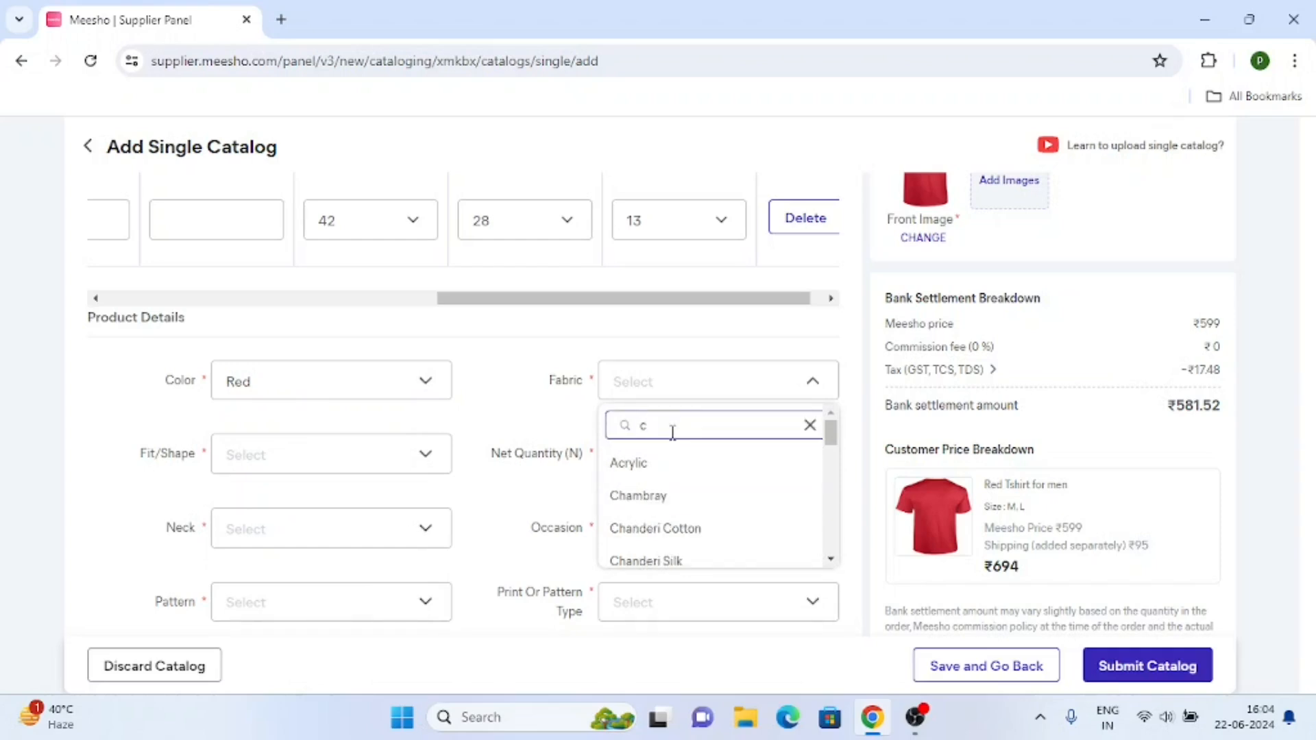
pyautogui.write('ott')
pyautogui.click(661, 494)
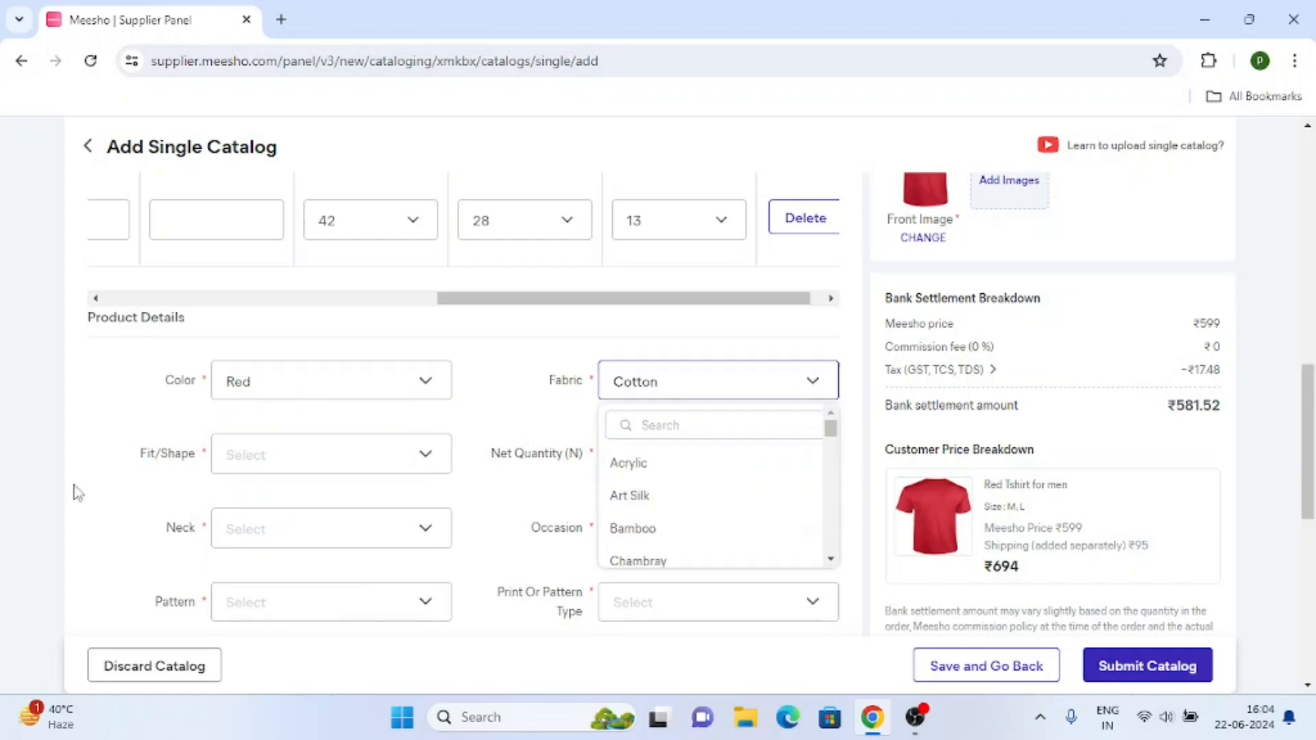
# Set the product's fit/shape to Slim and its net quantity to 1.
pyautogui.click(293, 458)
pyautogui.scroll(-3, 275, 562)
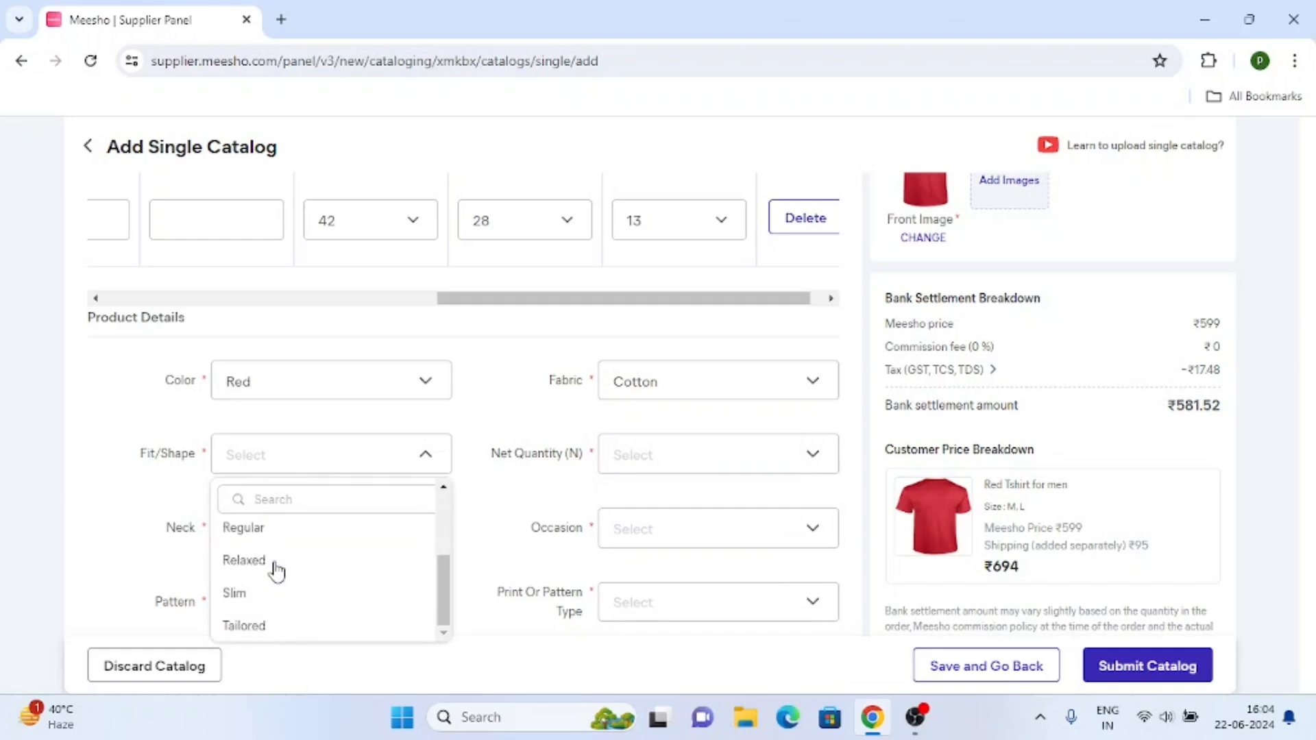
pyautogui.click(261, 590)
pyautogui.scroll(-1, 599, 431)
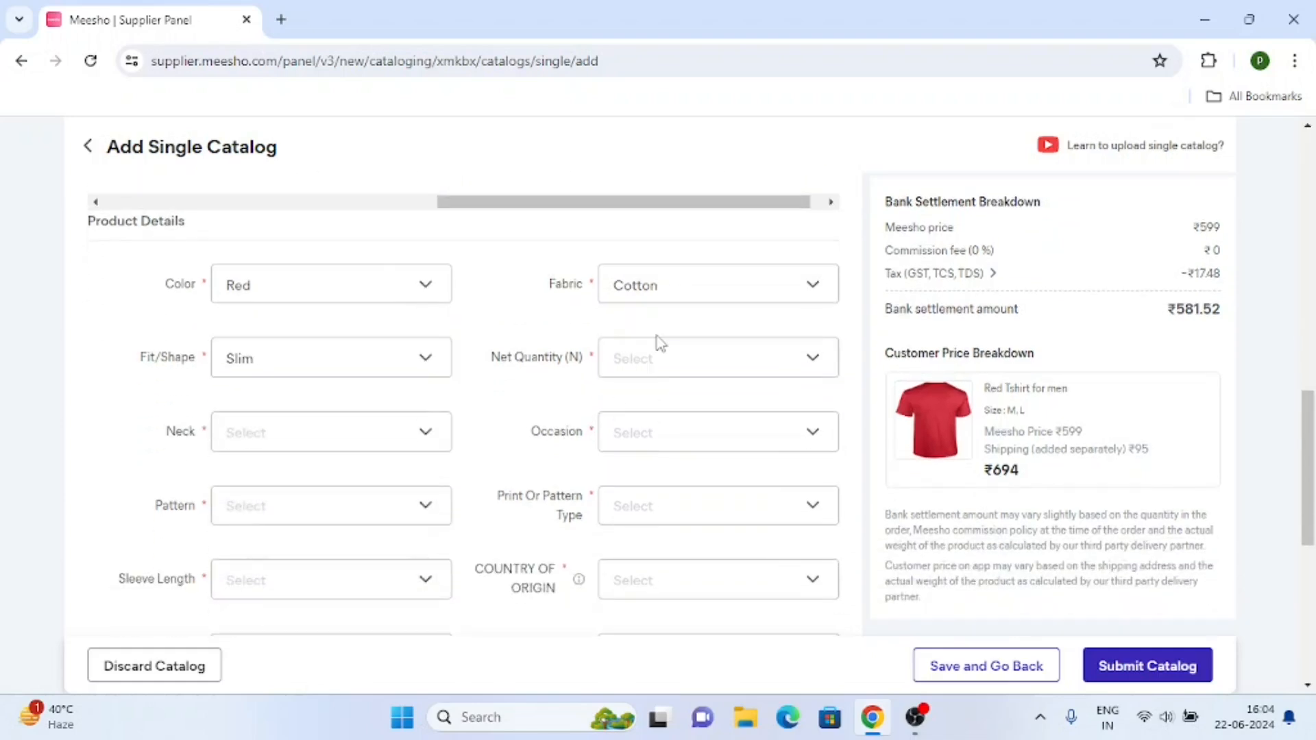
pyautogui.click(660, 360)
pyautogui.click(639, 452)
pyautogui.scroll(-1, 267, 373)
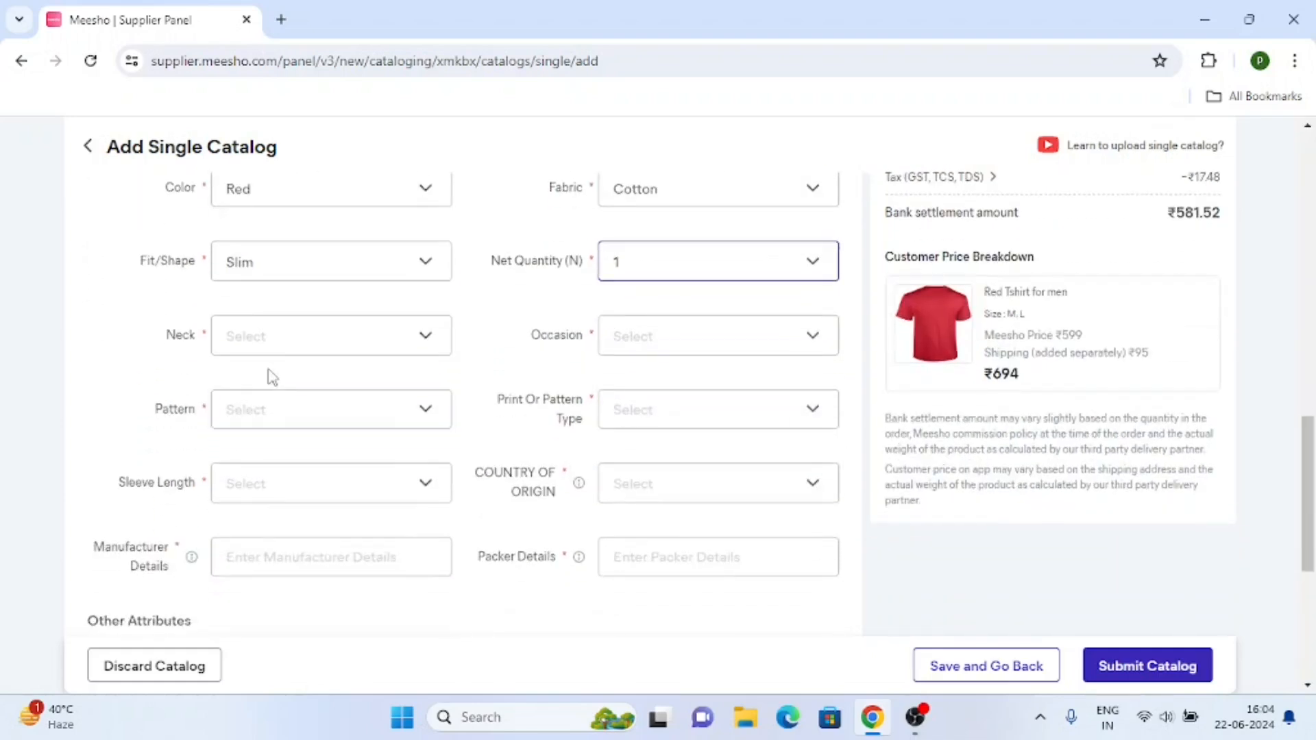
# Choose Round as the product's neck type and Casual as its occasion.
pyautogui.click(280, 347)
pyautogui.scroll(-5, 280, 437)
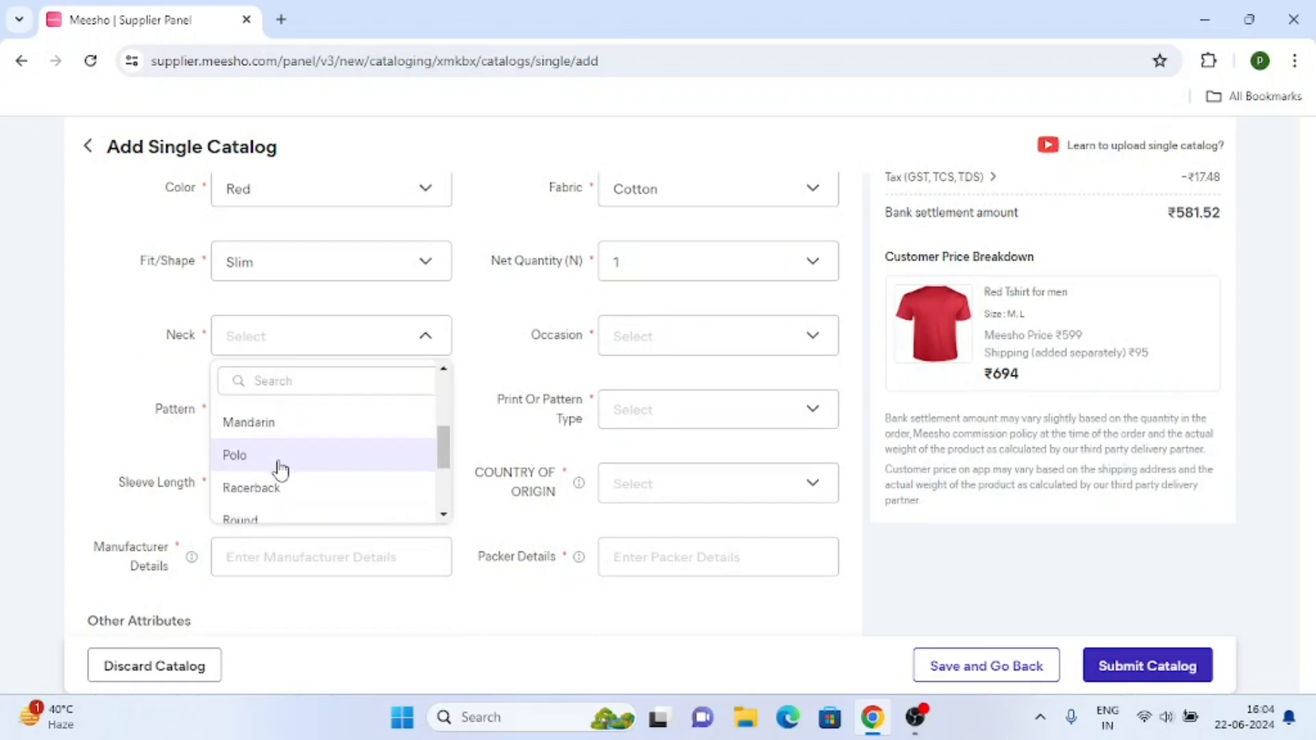
pyautogui.click(259, 439)
pyautogui.click(660, 346)
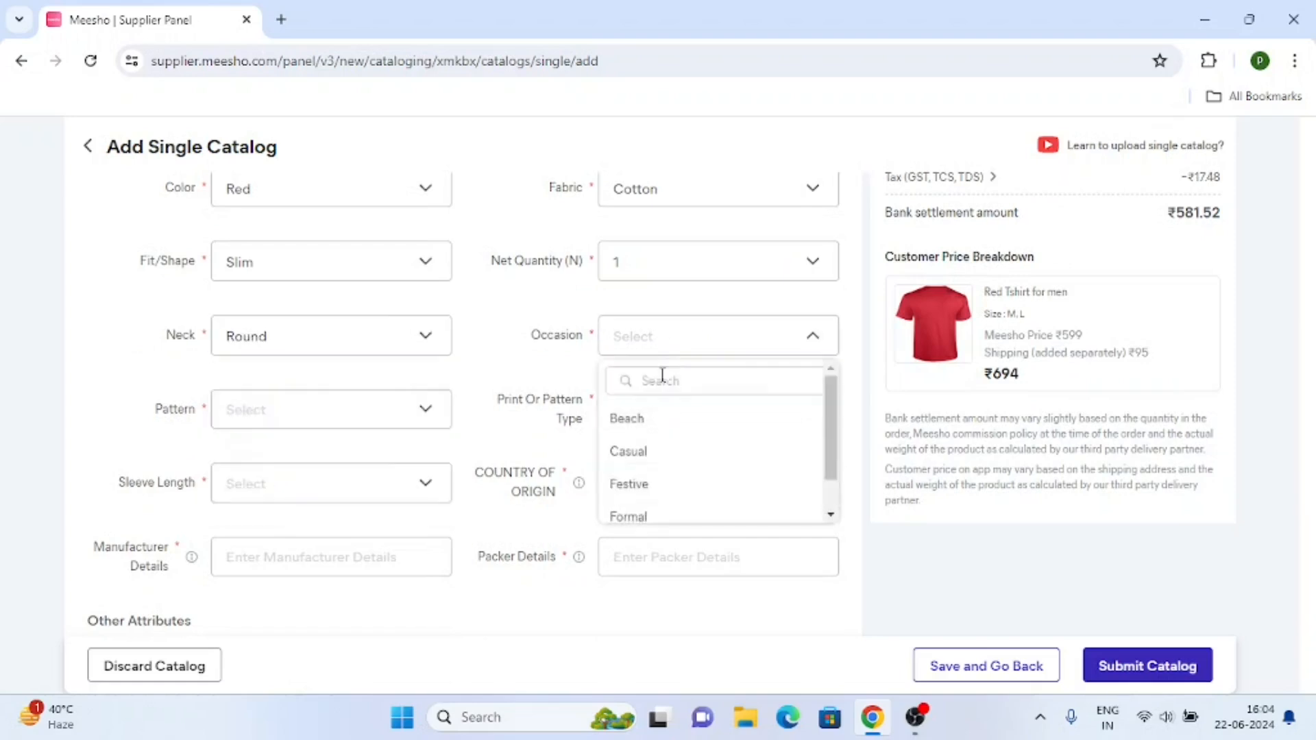
pyautogui.click(648, 454)
# Set both the product's pattern and its print or pattern type to Solid.
pyautogui.scroll(-1, 259, 300)
pyautogui.click(259, 302)
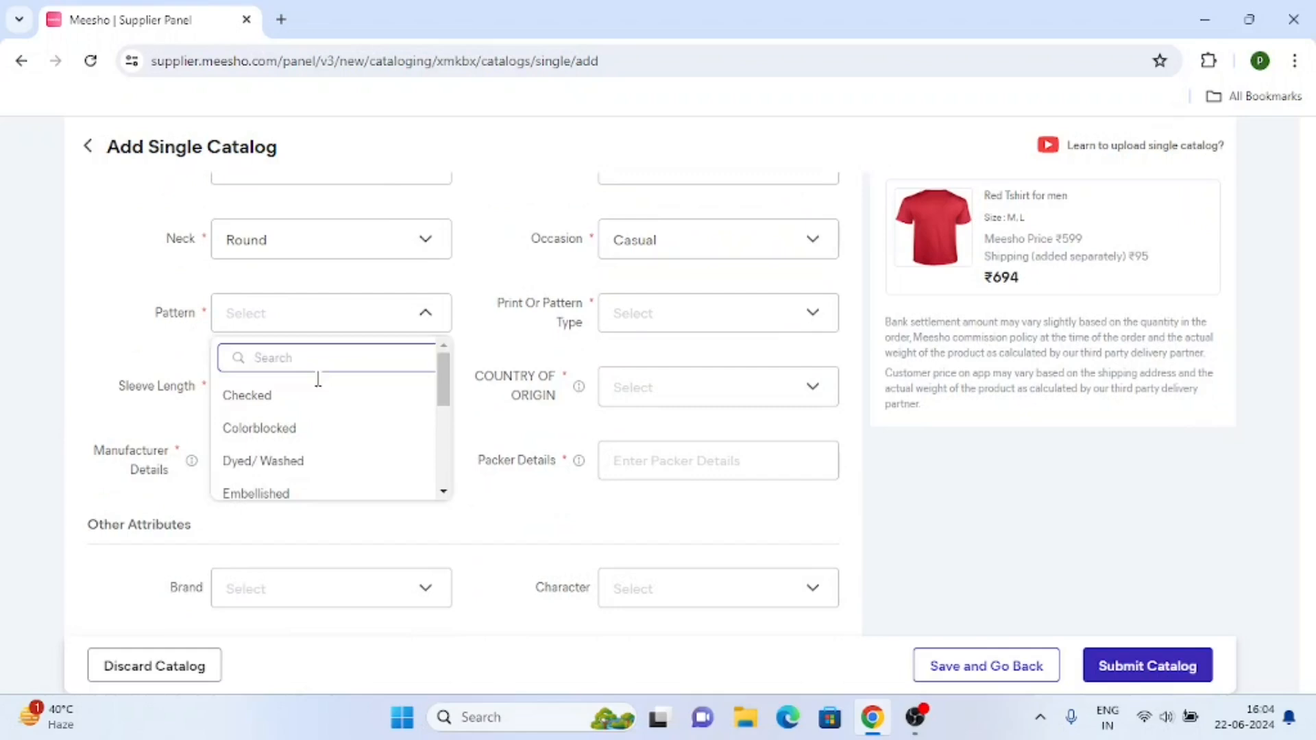
pyautogui.scroll(-3, 260, 445)
pyautogui.scroll(-1, 261, 445)
pyautogui.click(258, 439)
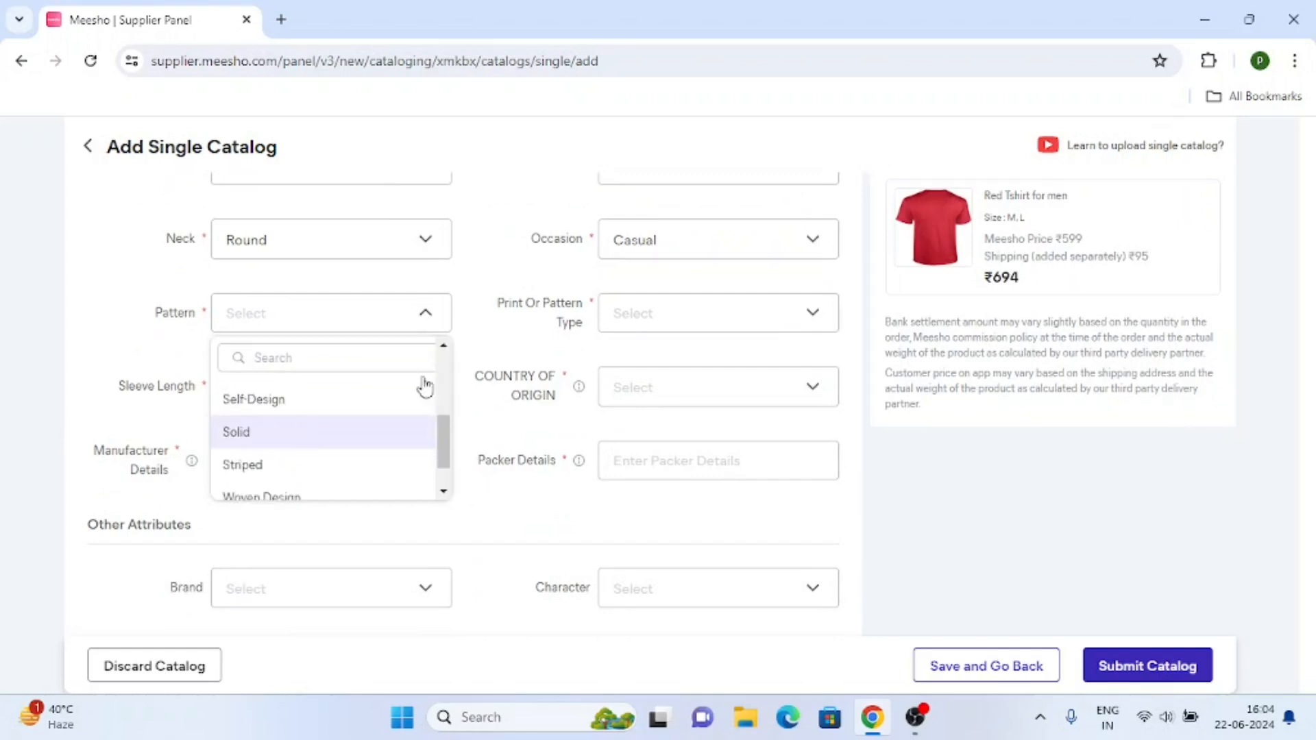
pyautogui.click(660, 322)
pyautogui.scroll(-5, 658, 432)
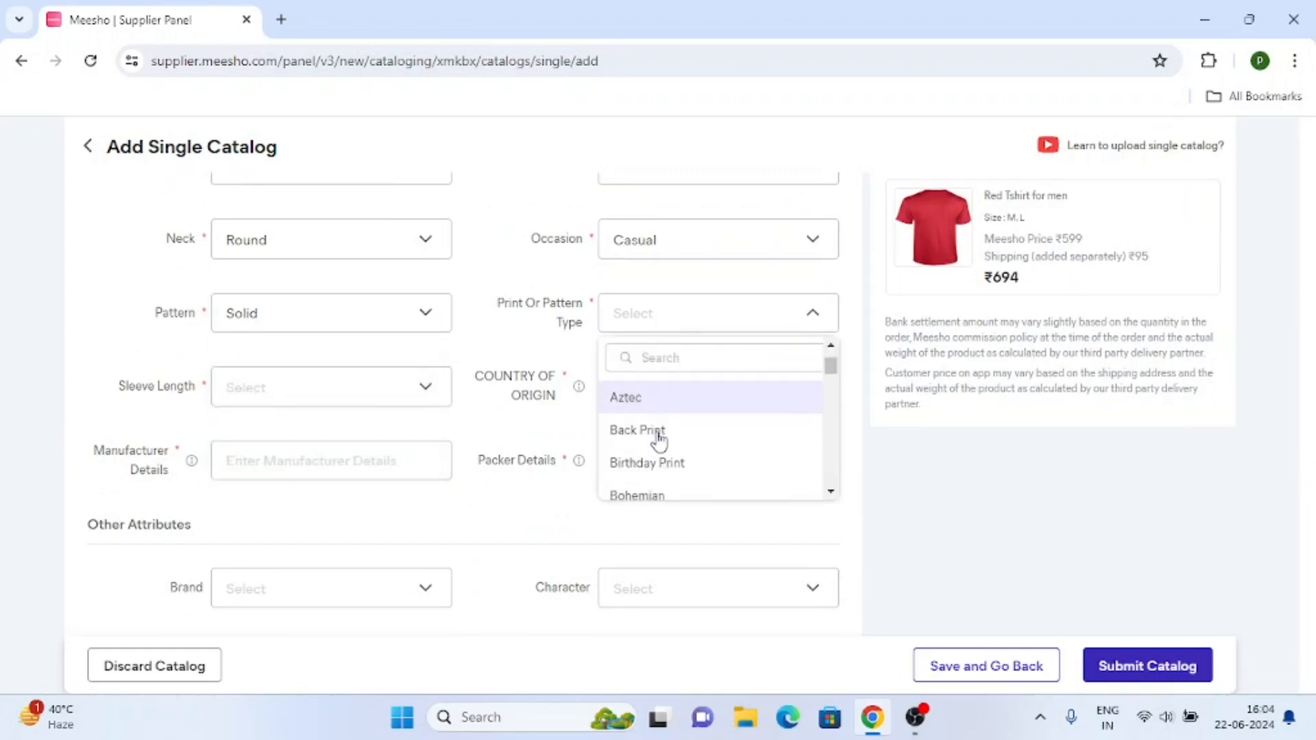
pyautogui.scroll(-10, 659, 440)
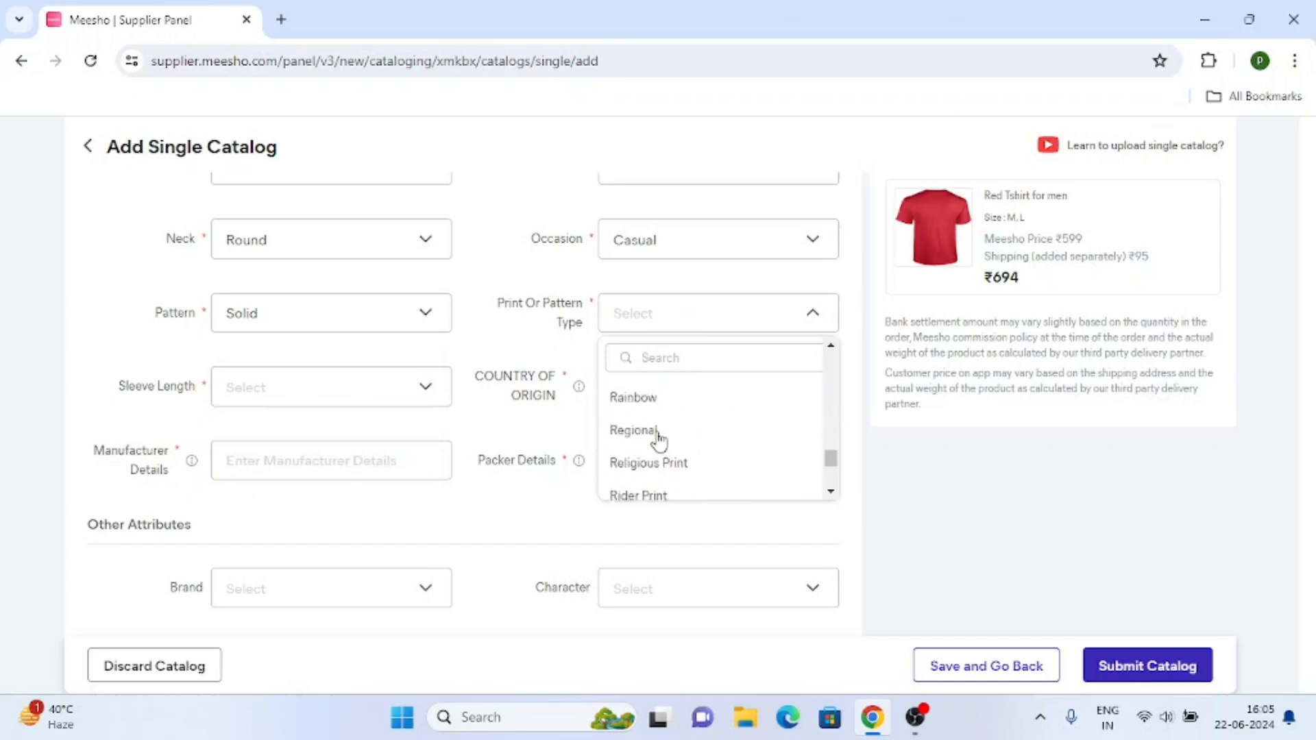
pyautogui.scroll(2, 660, 441)
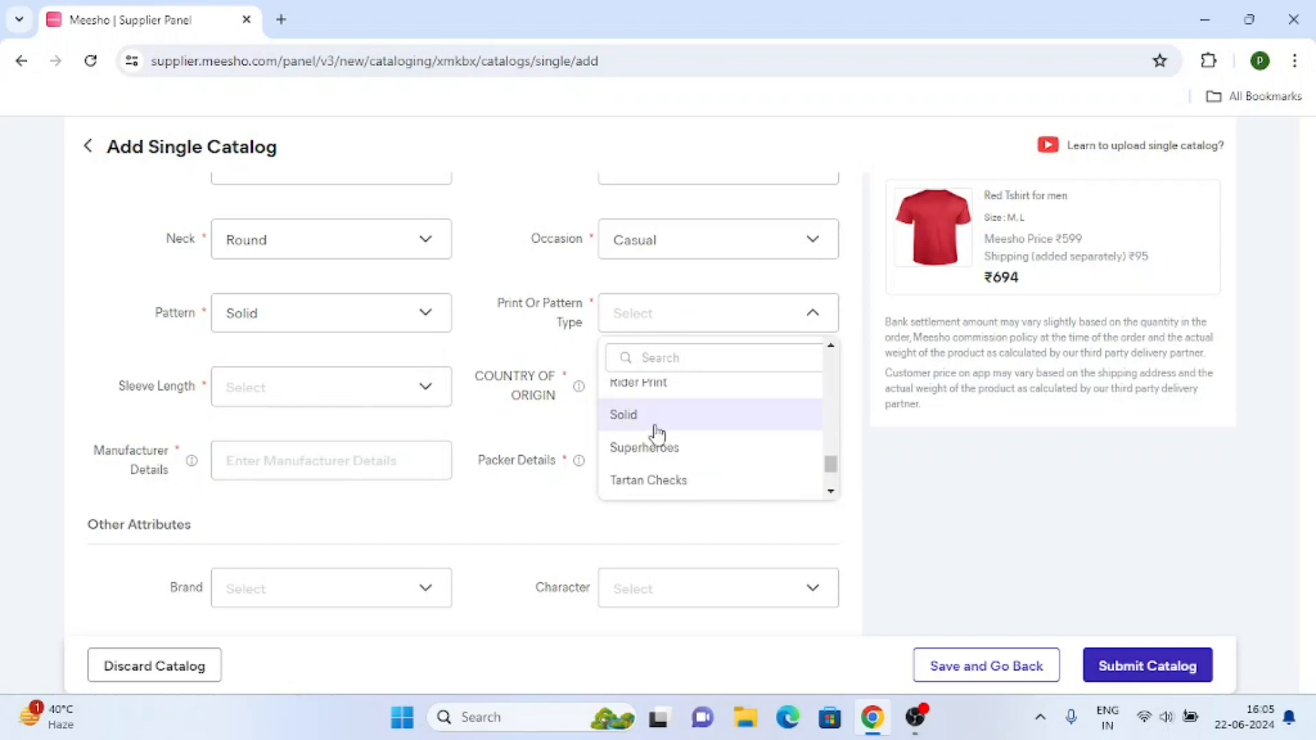
pyautogui.click(658, 425)
# Set the sleeve length to Short Sleeves and the country of origin to India.
pyautogui.click(312, 387)
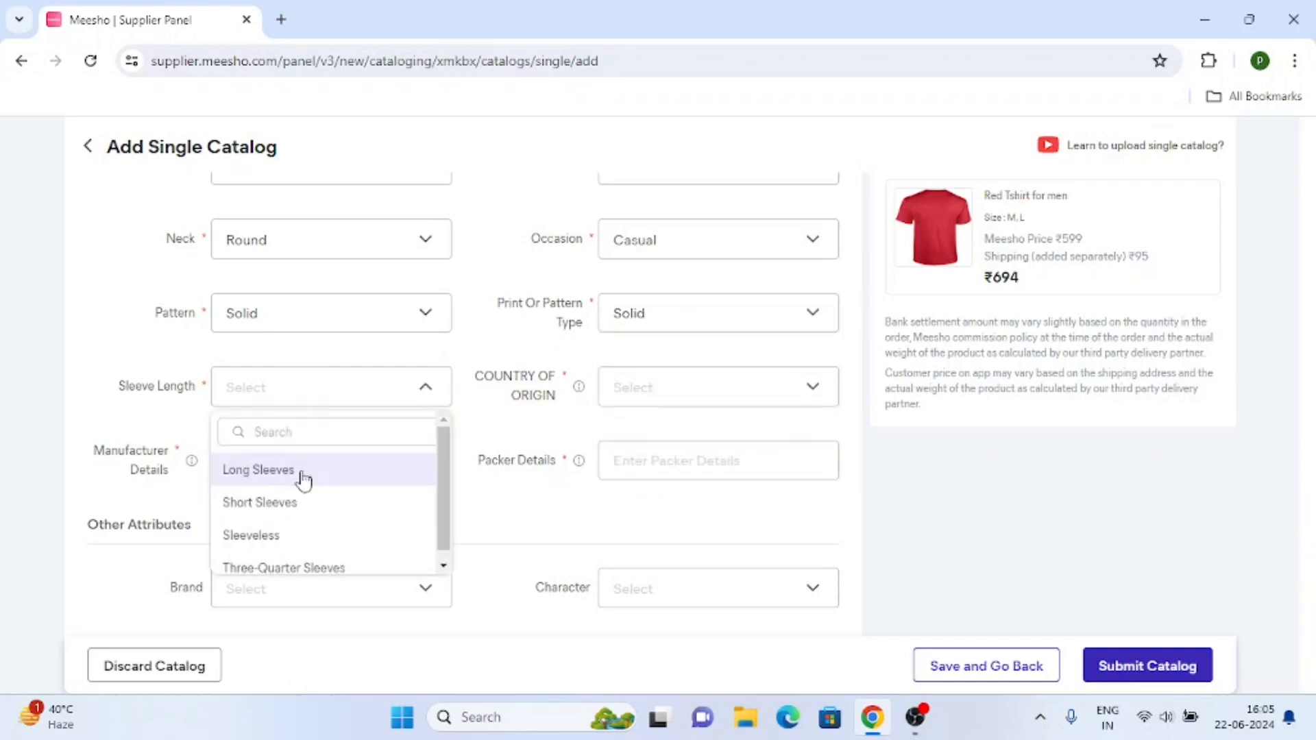
pyautogui.click(333, 502)
pyautogui.click(668, 389)
pyautogui.click(640, 464)
# Fill in the manufacturer details and the packer details with the previously saved address entries.
pyautogui.click(343, 456)
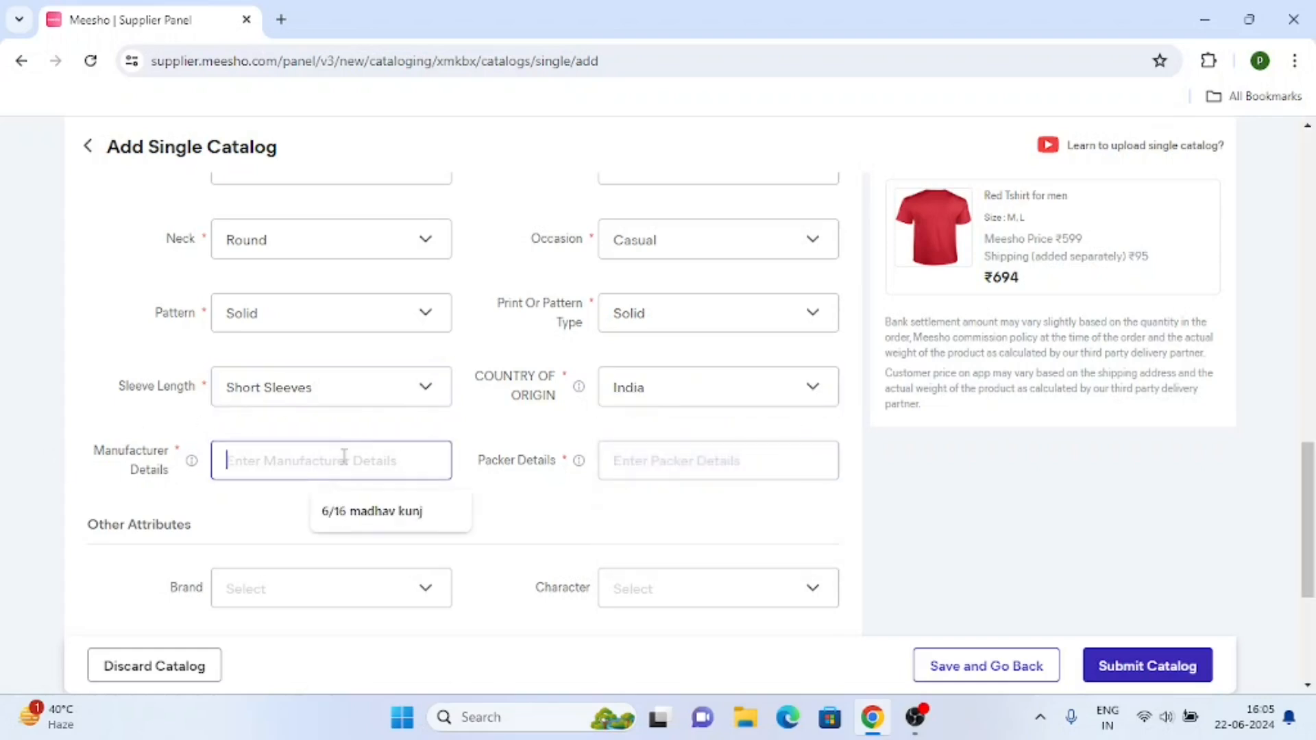
pyautogui.click(396, 510)
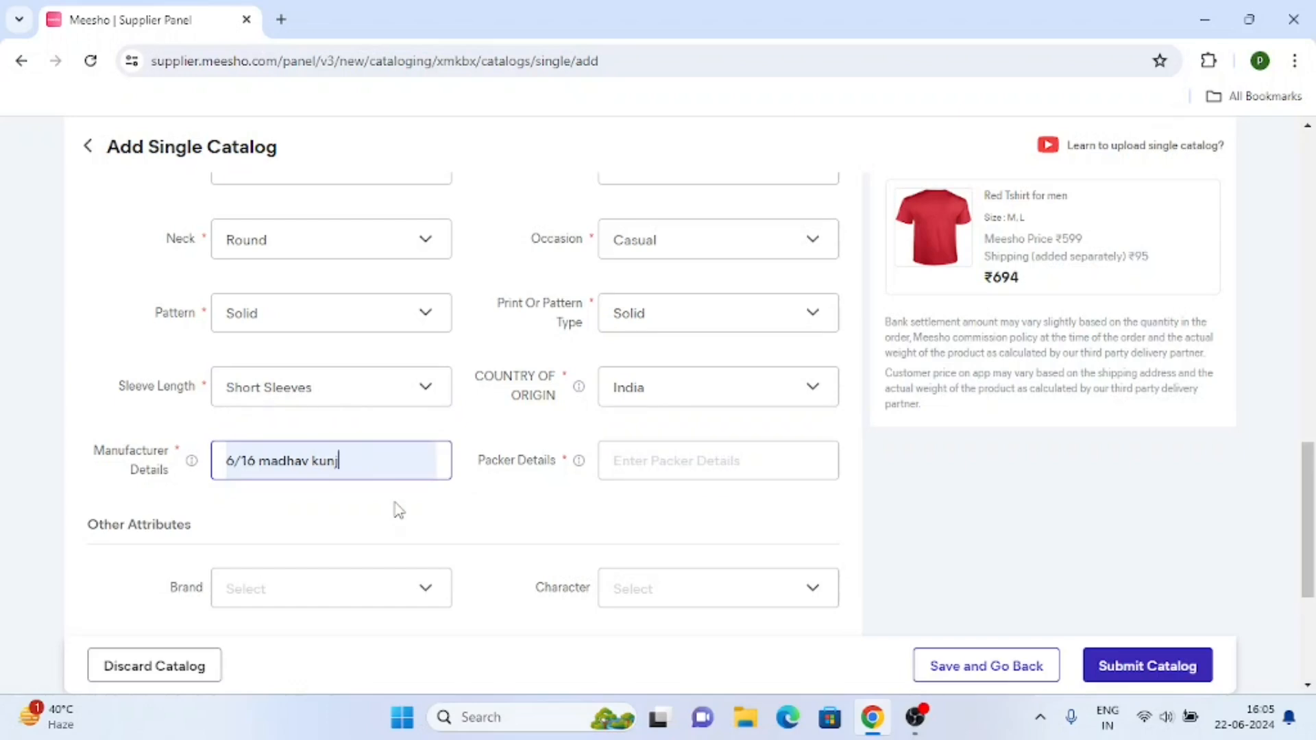
pyautogui.click(714, 462)
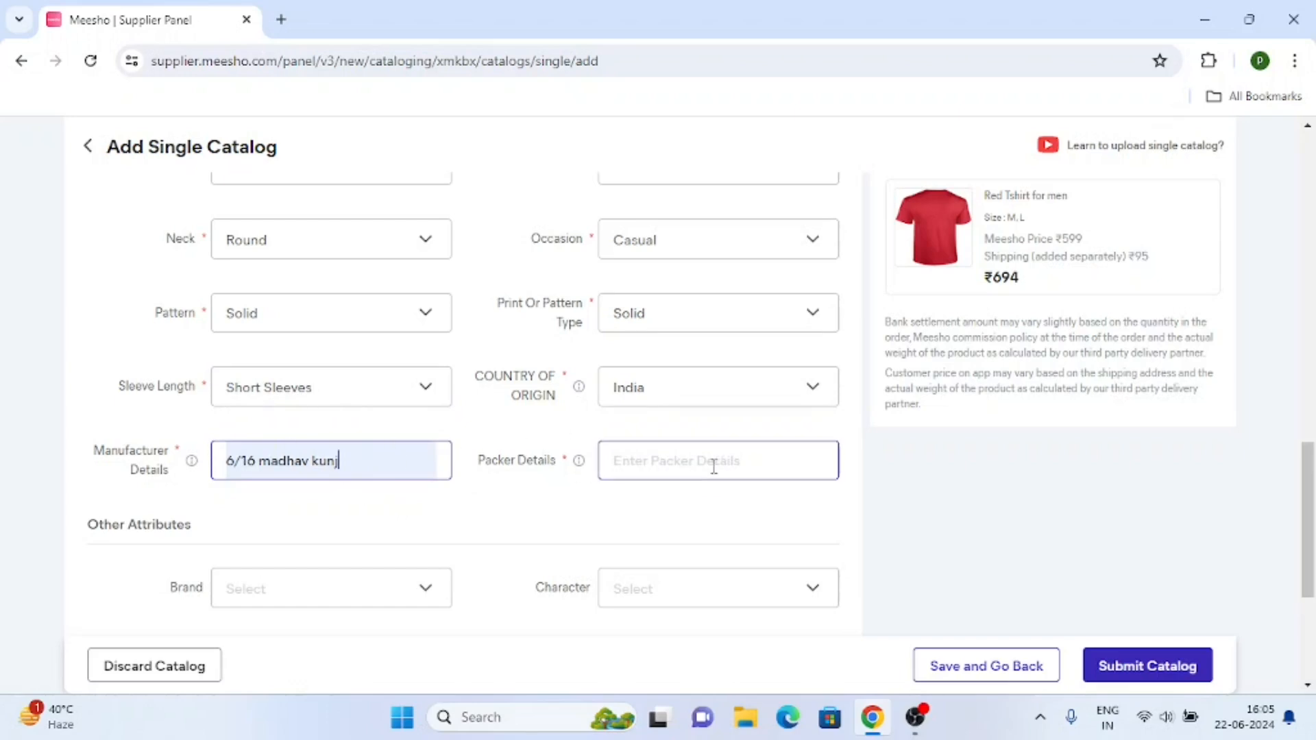
pyautogui.click(714, 509)
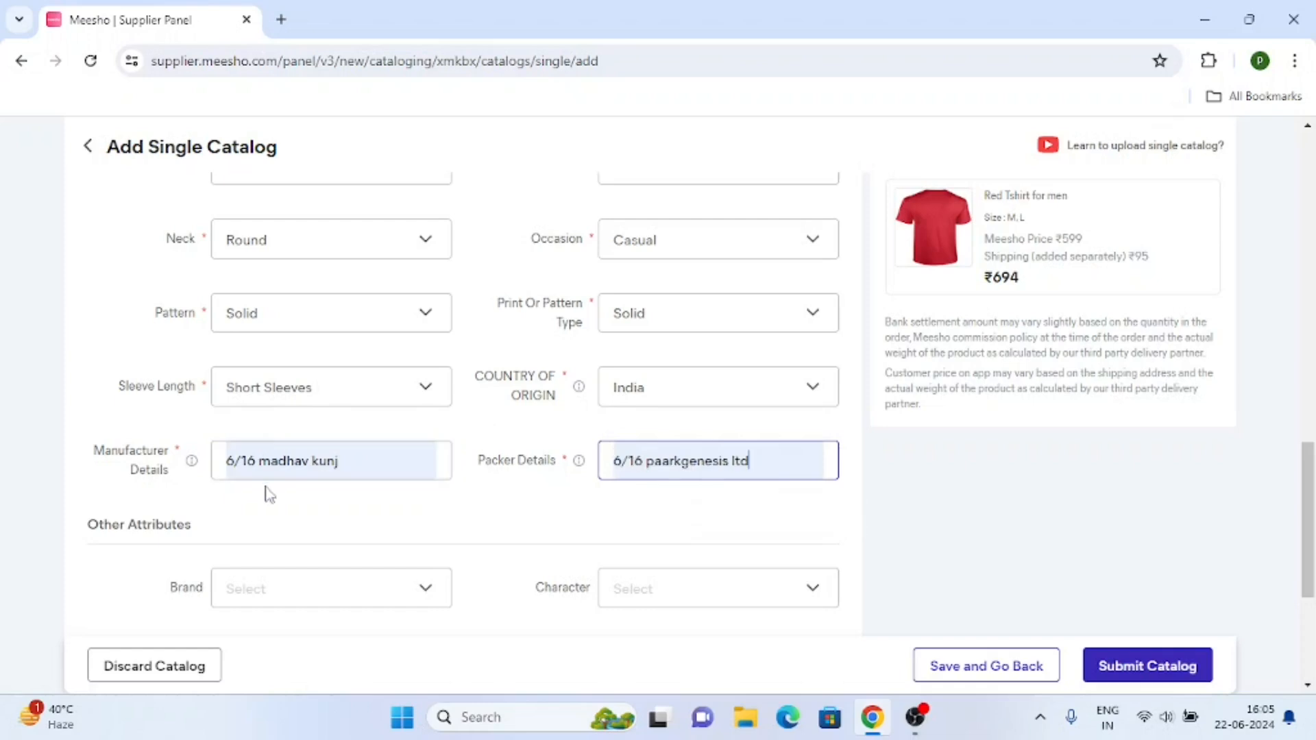
pyautogui.click(360, 471)
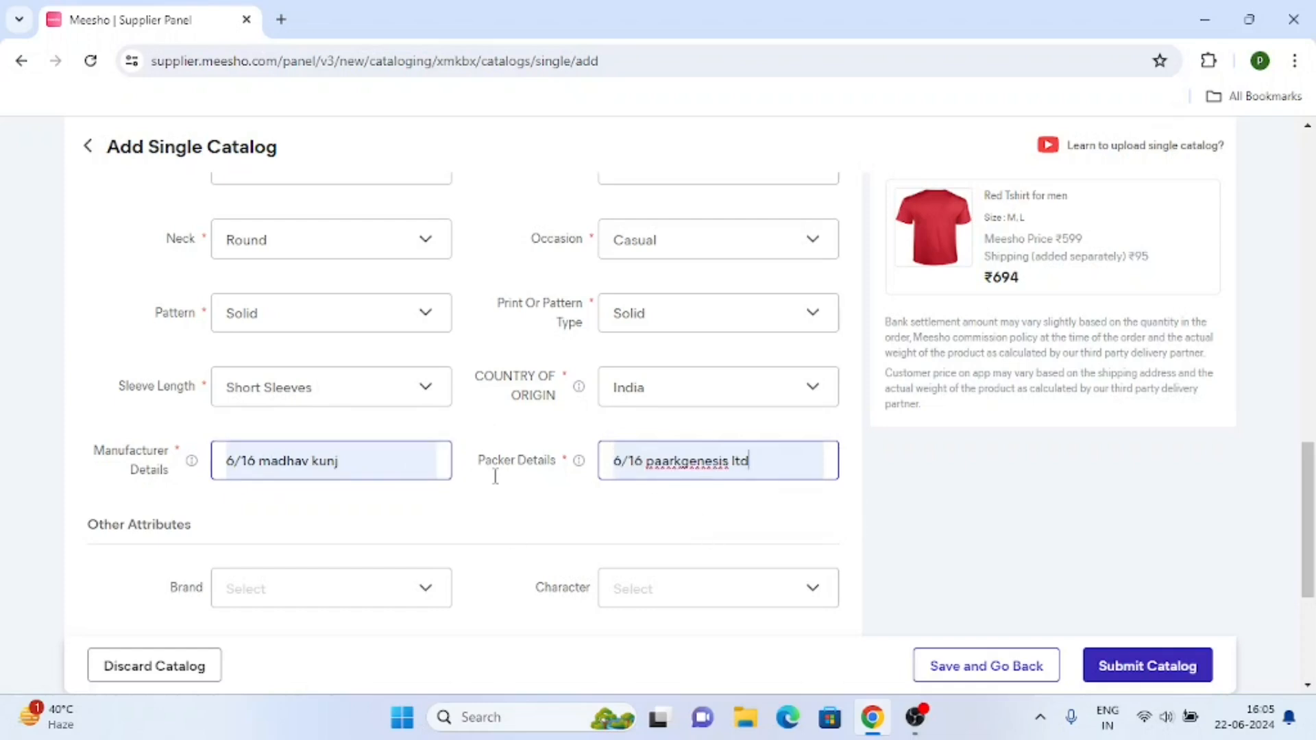
# Enter "Red tshirt for men" as the product description in the other attributes.
pyautogui.scroll(-3, 249, 502)
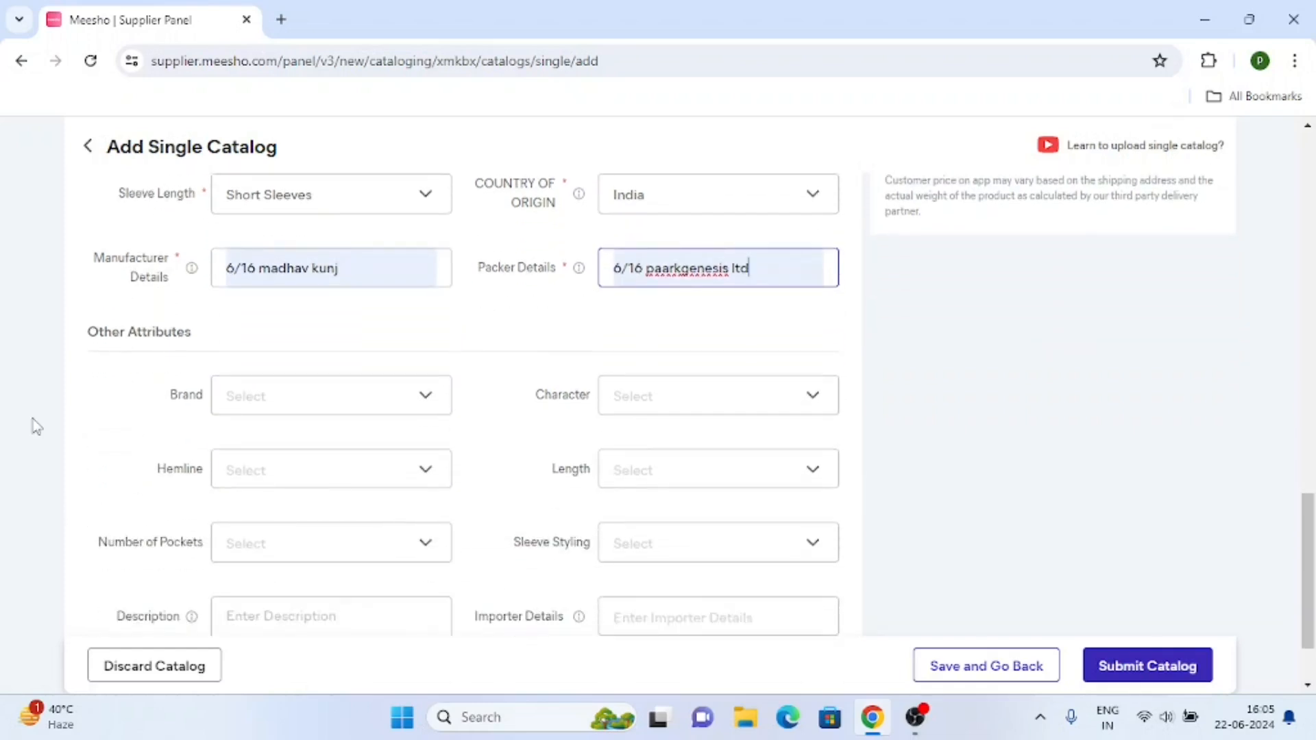
pyautogui.scroll(-2, 249, 358)
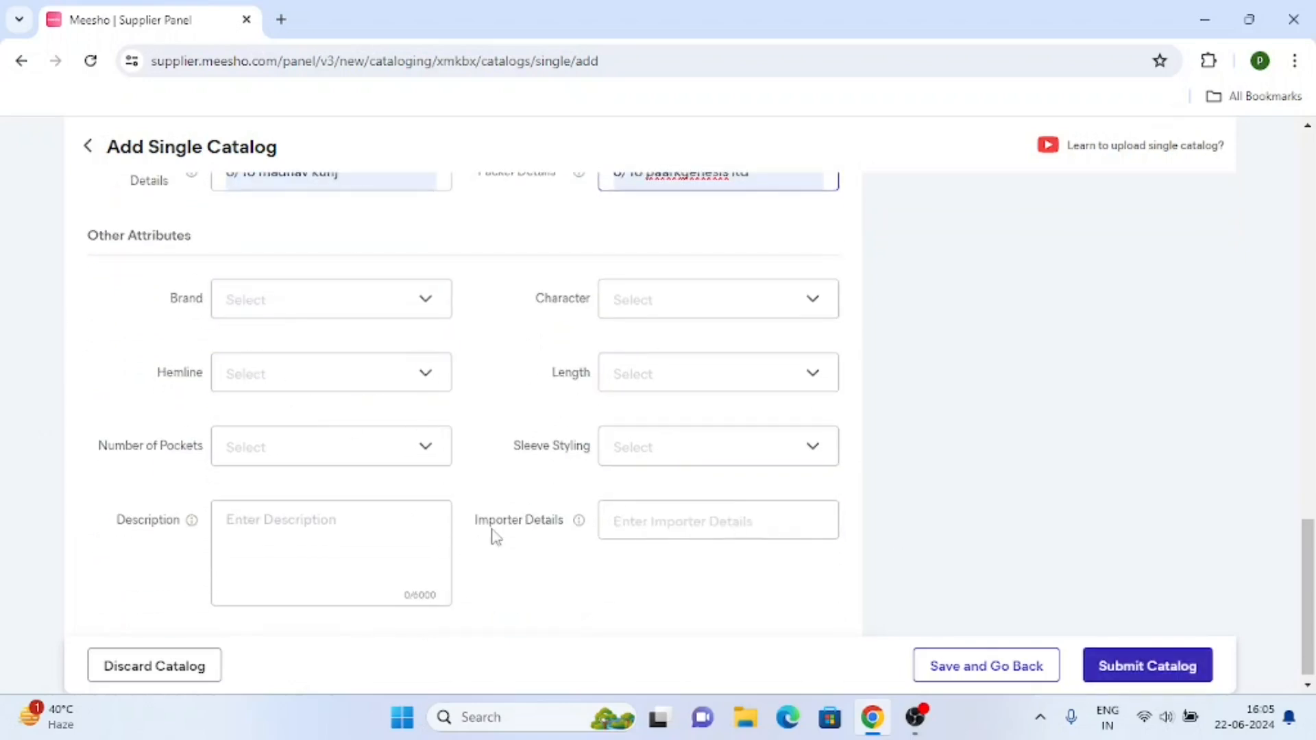
pyautogui.click(250, 584)
pyautogui.click(269, 534)
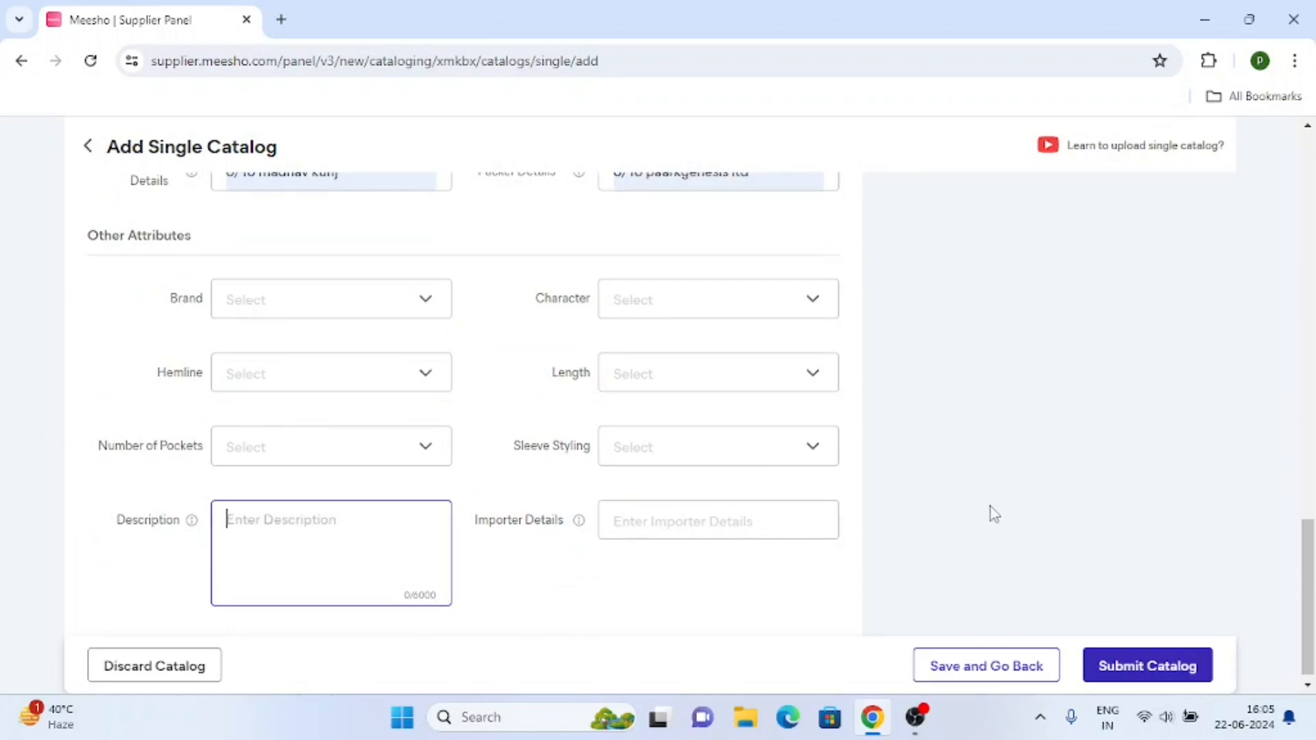
pyautogui.write('Red t')
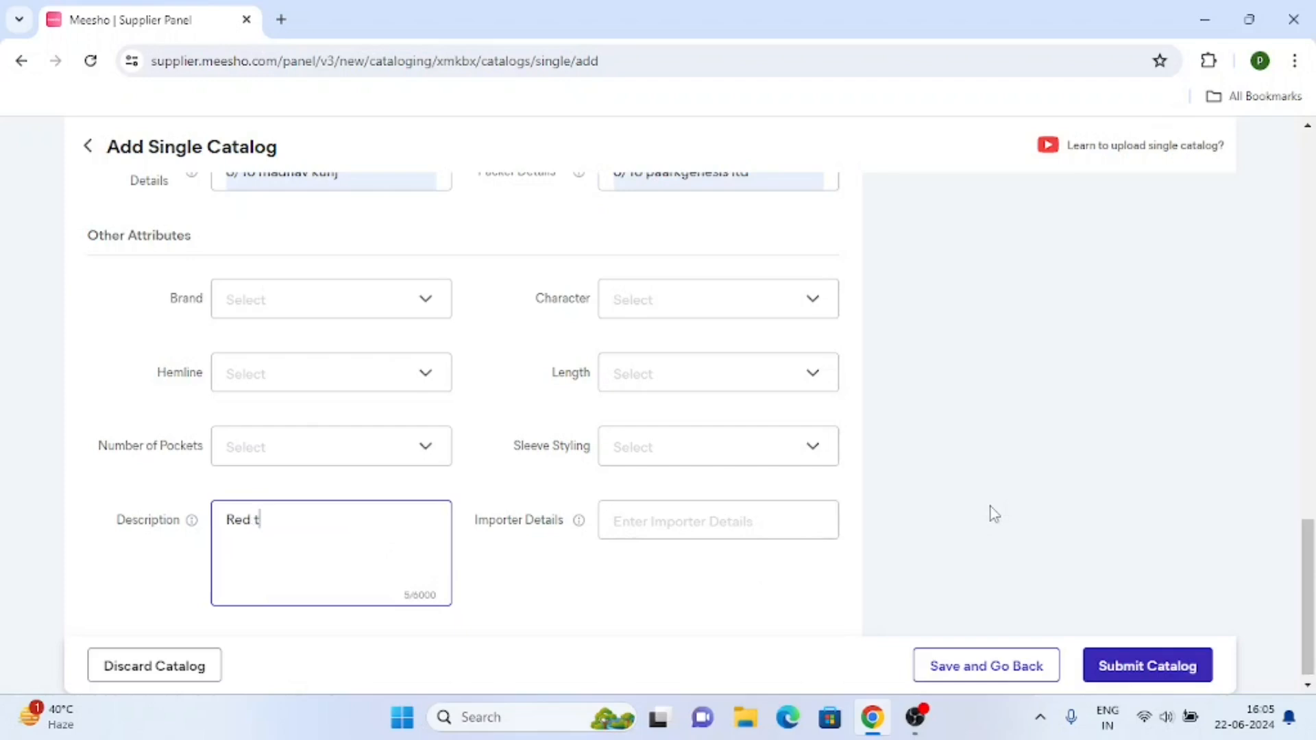
pyautogui.write('shirt for men')
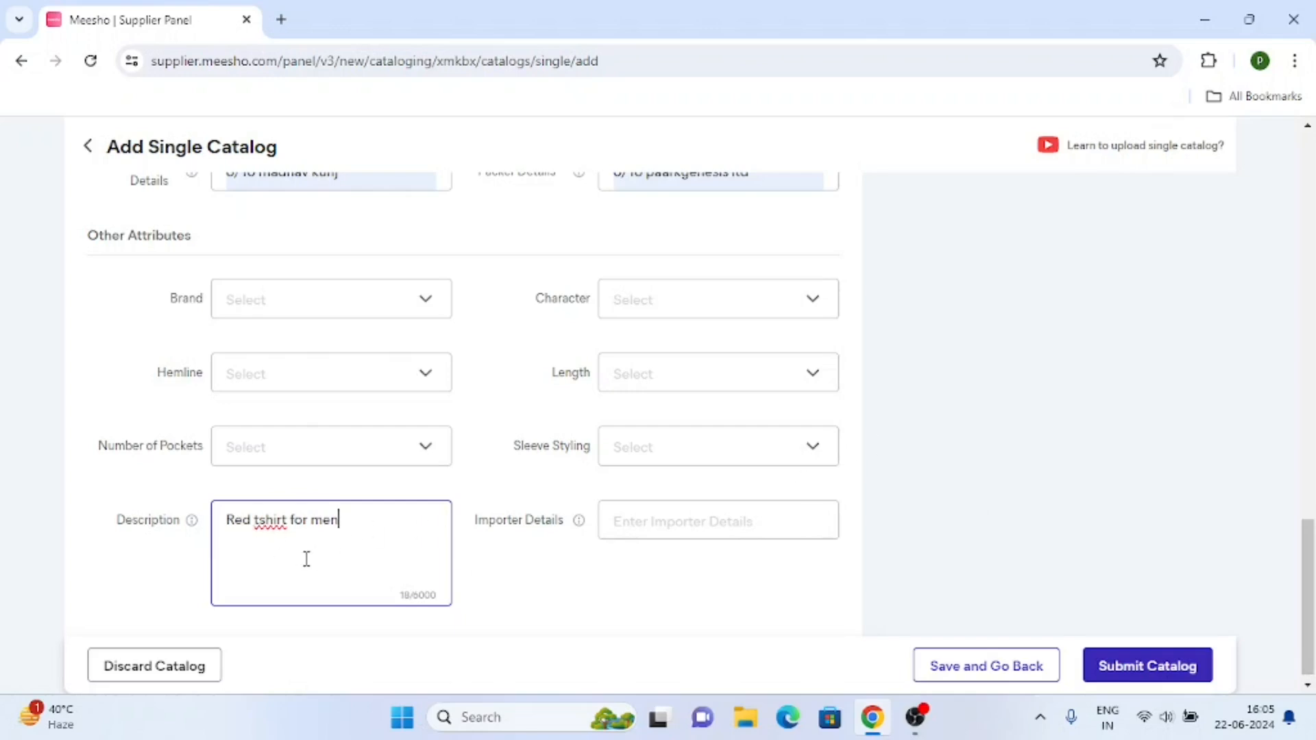
# Review the details entered for Product 1 and compare them with those copied to Product 2.
pyautogui.scroll(20, 306, 558)
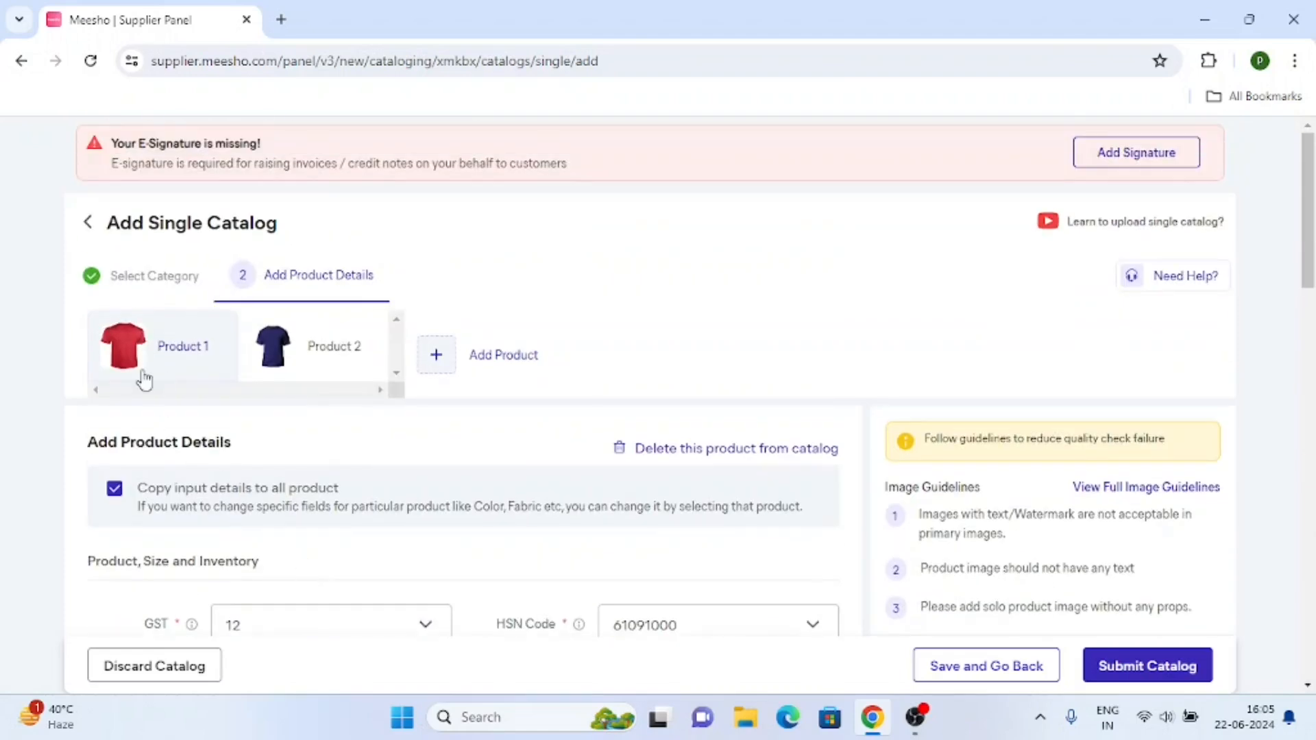
pyautogui.scroll(-3, 144, 373)
pyautogui.scroll(3, 141, 367)
pyautogui.scroll(-10, 464, 390)
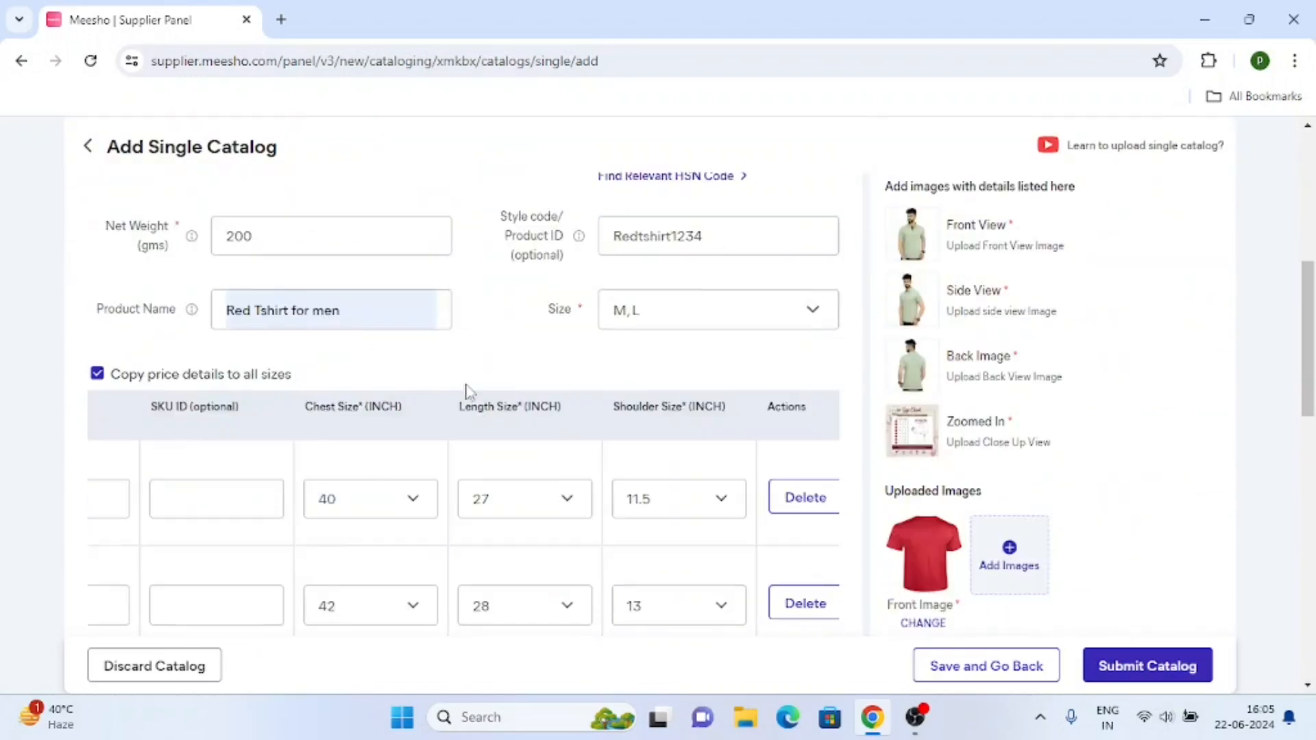
pyautogui.scroll(5, 538, 403)
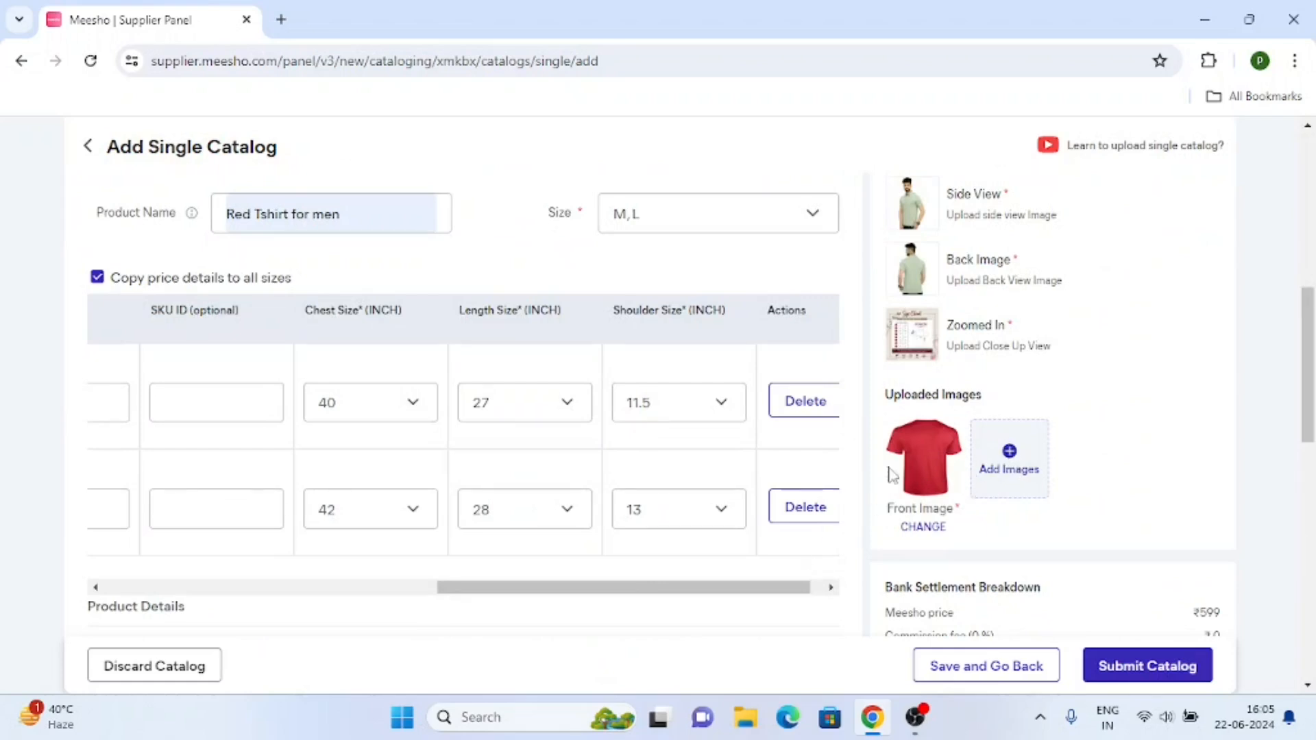
pyautogui.scroll(8, 753, 518)
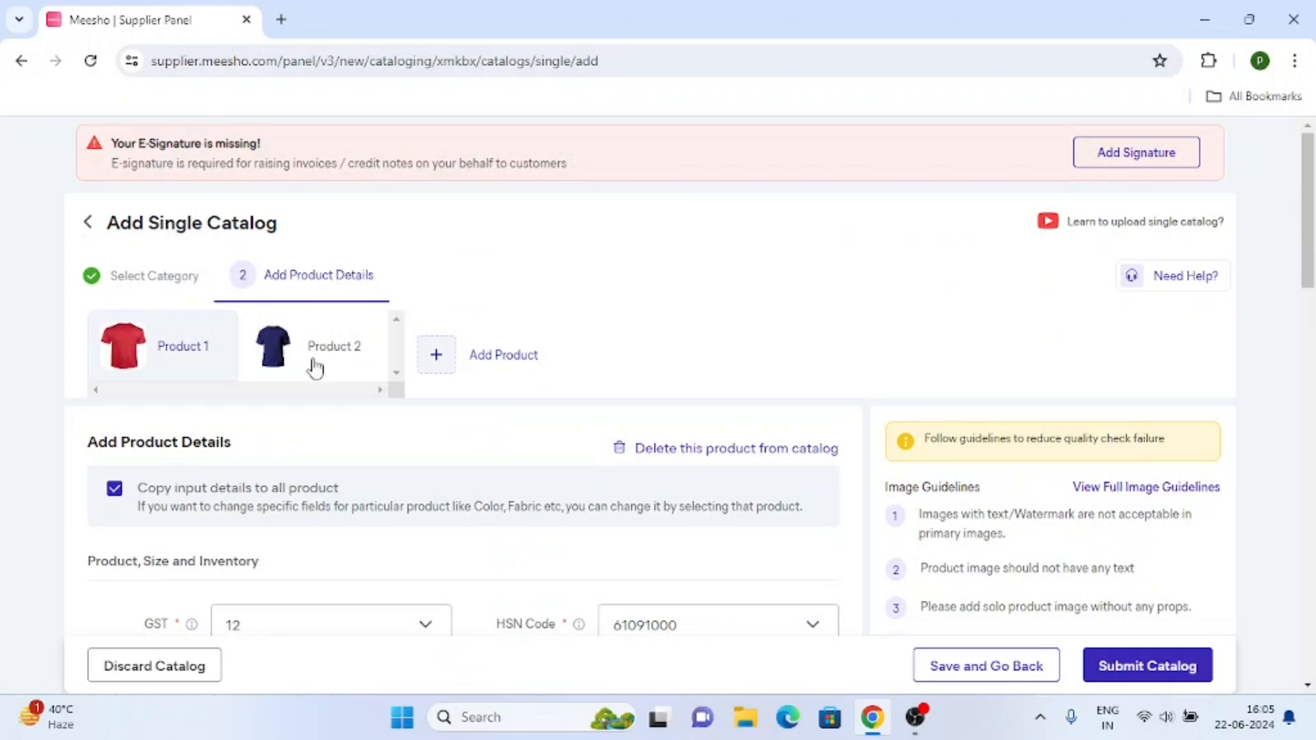
pyautogui.click(315, 368)
pyautogui.scroll(-7, 432, 355)
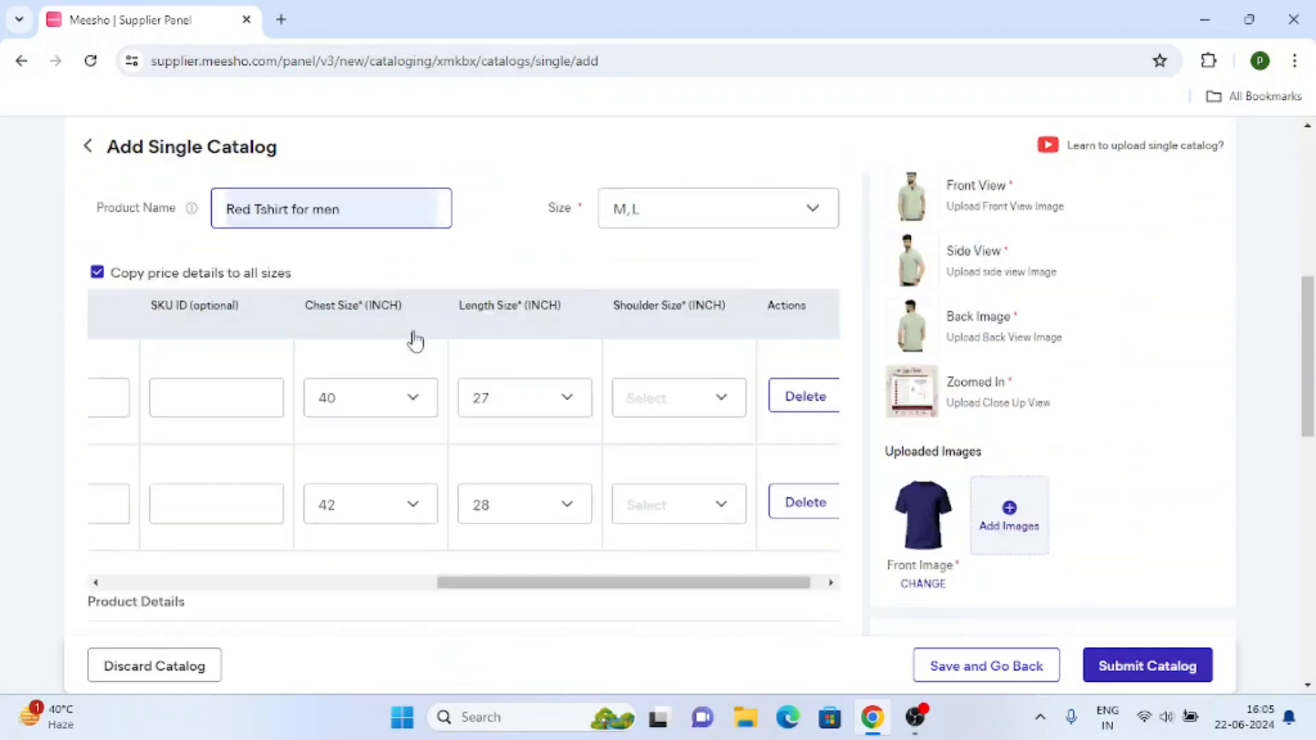
pyautogui.scroll(7, 426, 456)
pyautogui.click(171, 348)
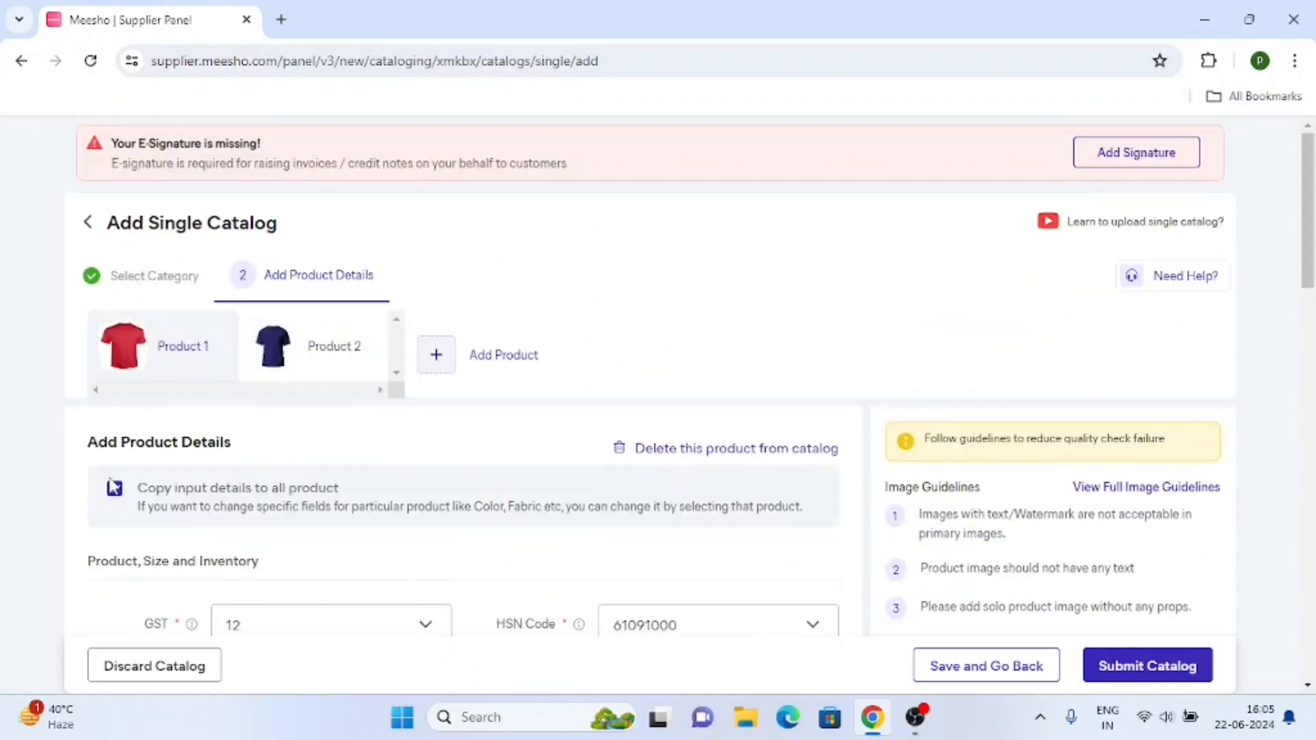
pyautogui.scroll(-10, 463, 395)
pyautogui.click(320, 351)
pyautogui.click(154, 374)
pyautogui.scroll(-15, 158, 411)
pyautogui.scroll(15, 164, 432)
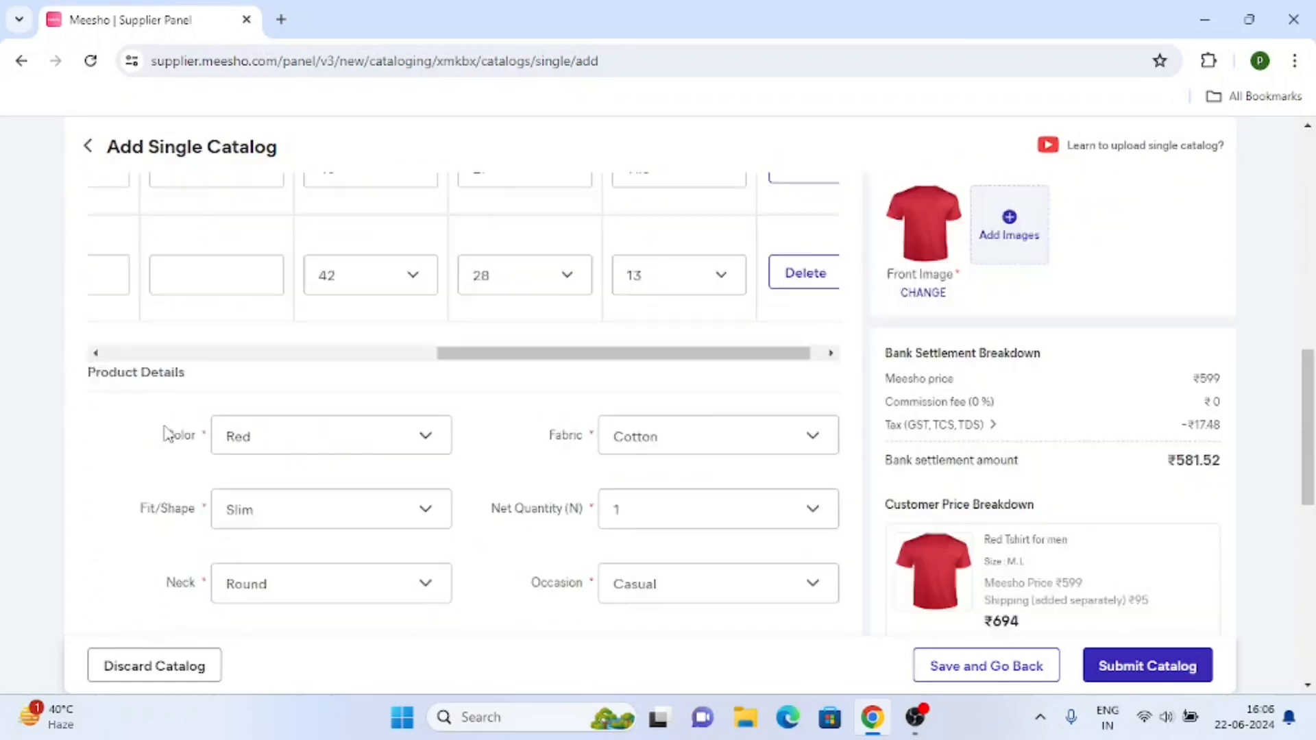
# Rename Product 2 as "Blue Tshirt for men".
pyautogui.click(320, 346)
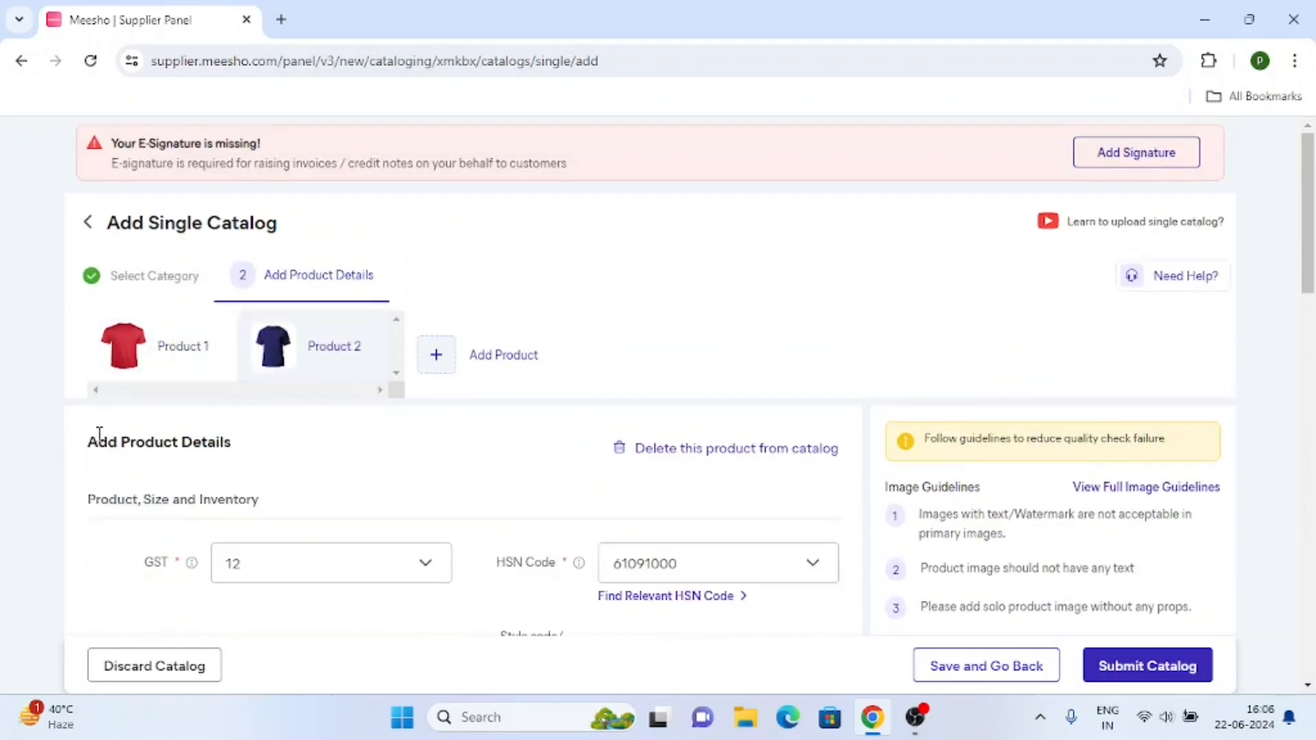
pyautogui.scroll(-3, 96, 434)
pyautogui.scroll(-2, 203, 414)
pyautogui.click(256, 343)
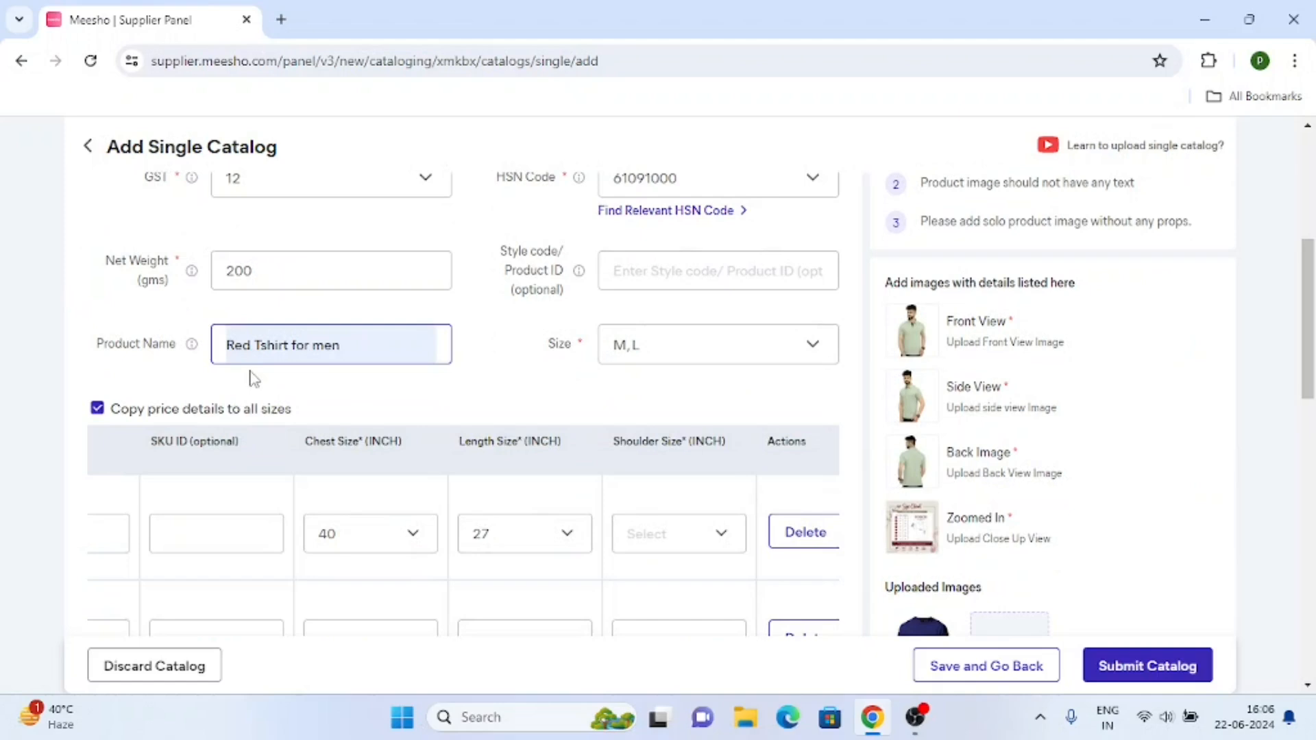
pyautogui.hotkey('ctrl', 'BackSpace')
pyautogui.write('Blue')
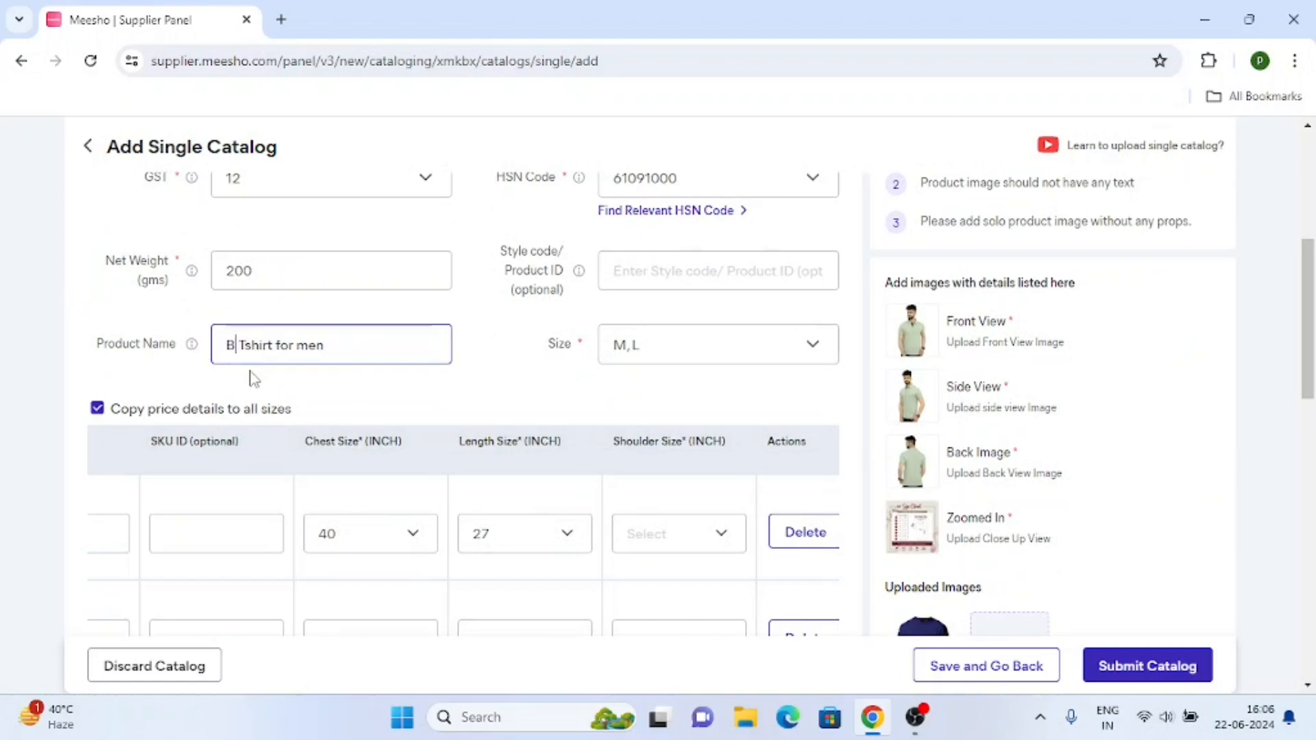
# Set the Meesho price to 599 and the MRP to 899 for Product 2's sizes M and L.
pyautogui.scroll(-3, 152, 470)
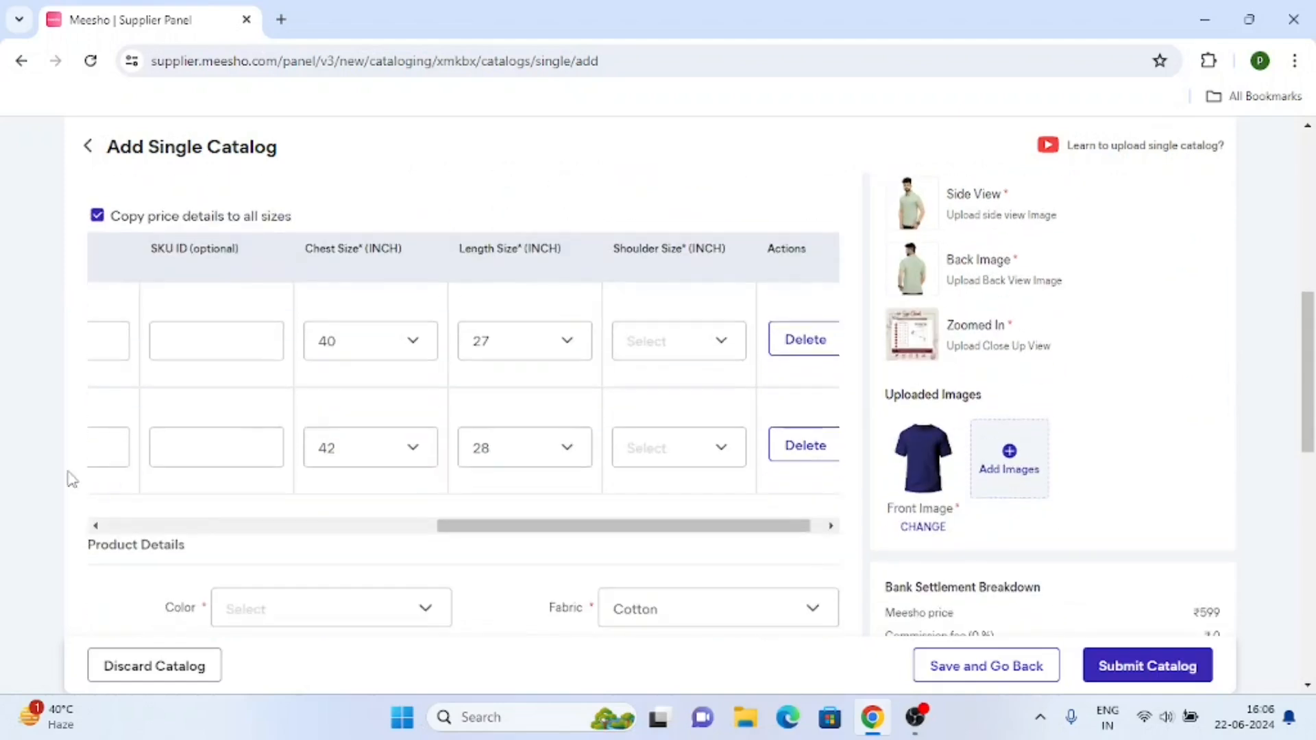
pyautogui.moveTo(562, 528); pyautogui.dragTo(167, 546)
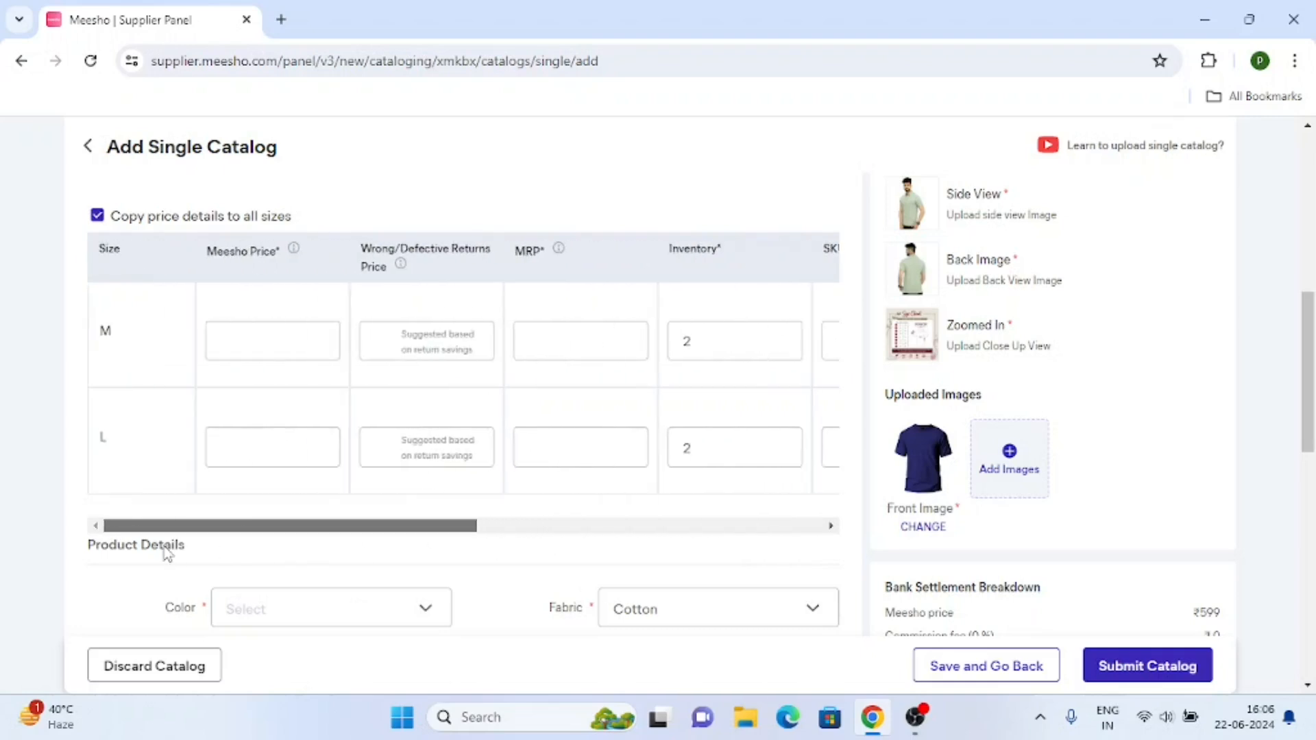
pyautogui.click(240, 349)
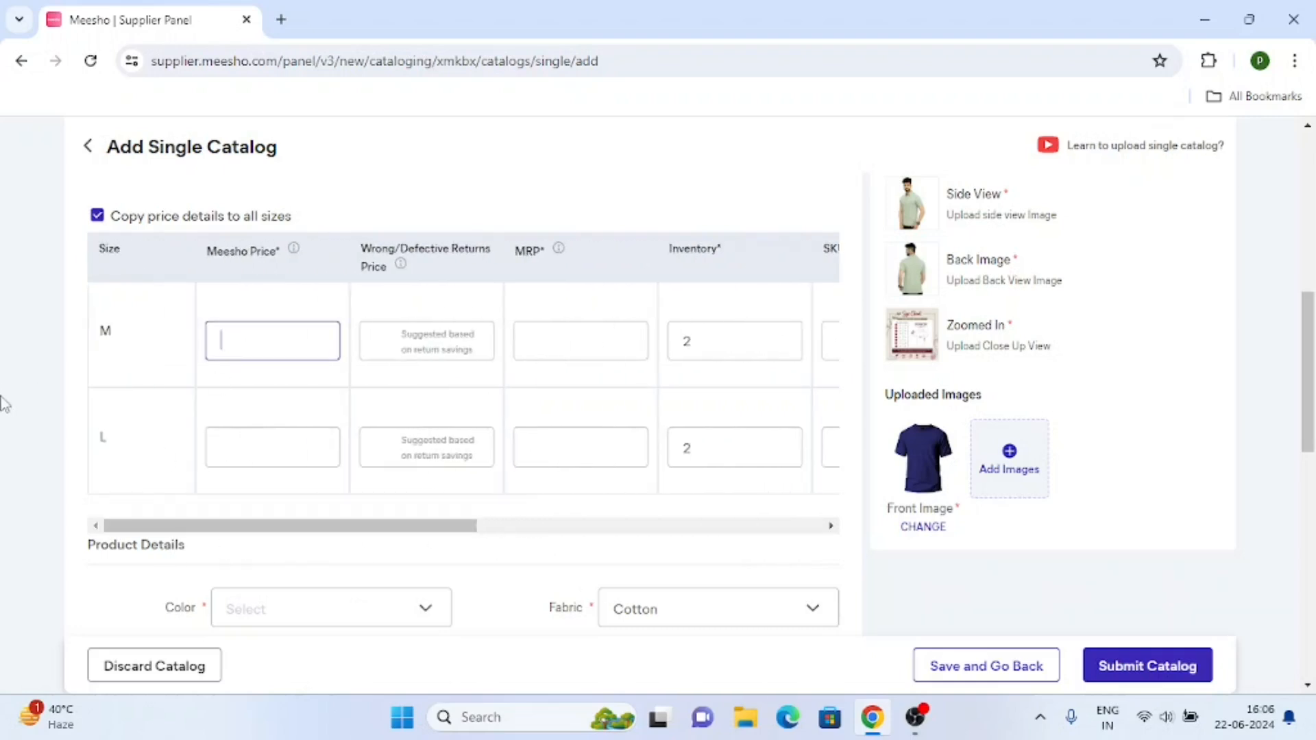
pyautogui.click(567, 335)
pyautogui.write('899')
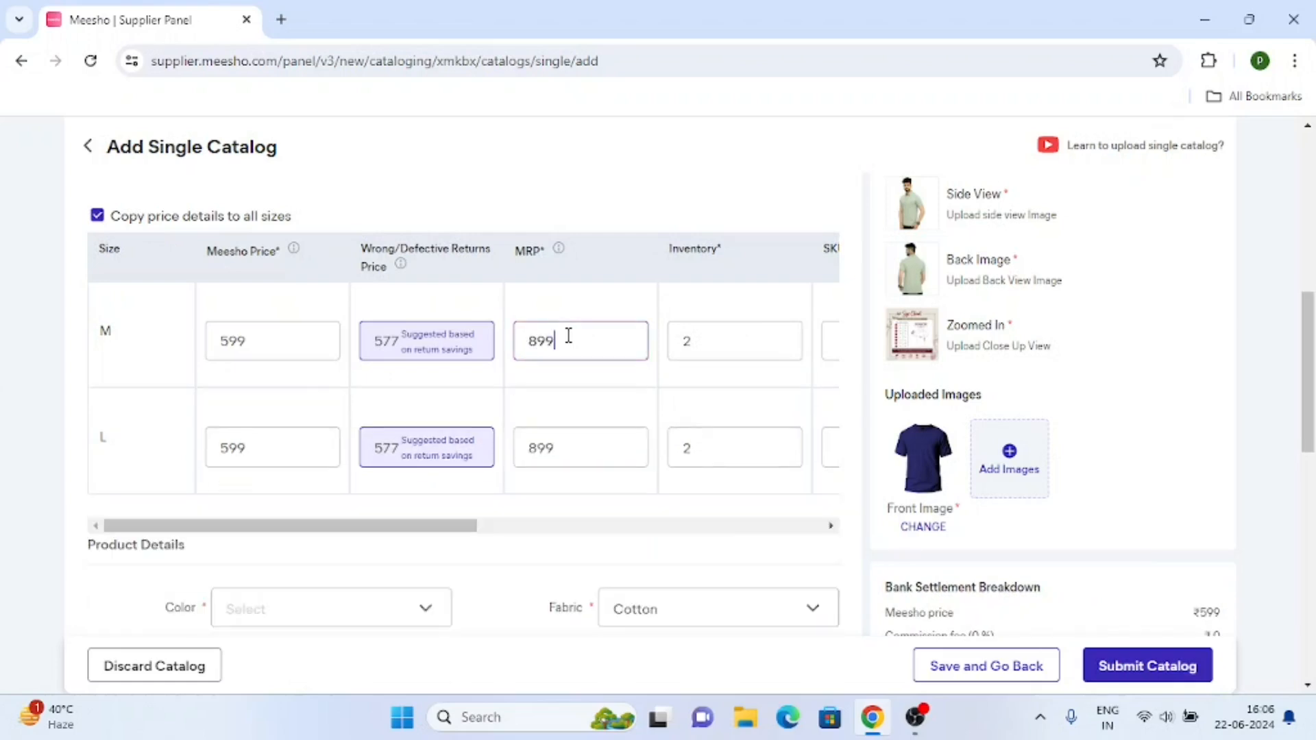
# Set Product 2's color to Blue in the product details.
pyautogui.click(33, 444)
pyautogui.scroll(-3, 27, 459)
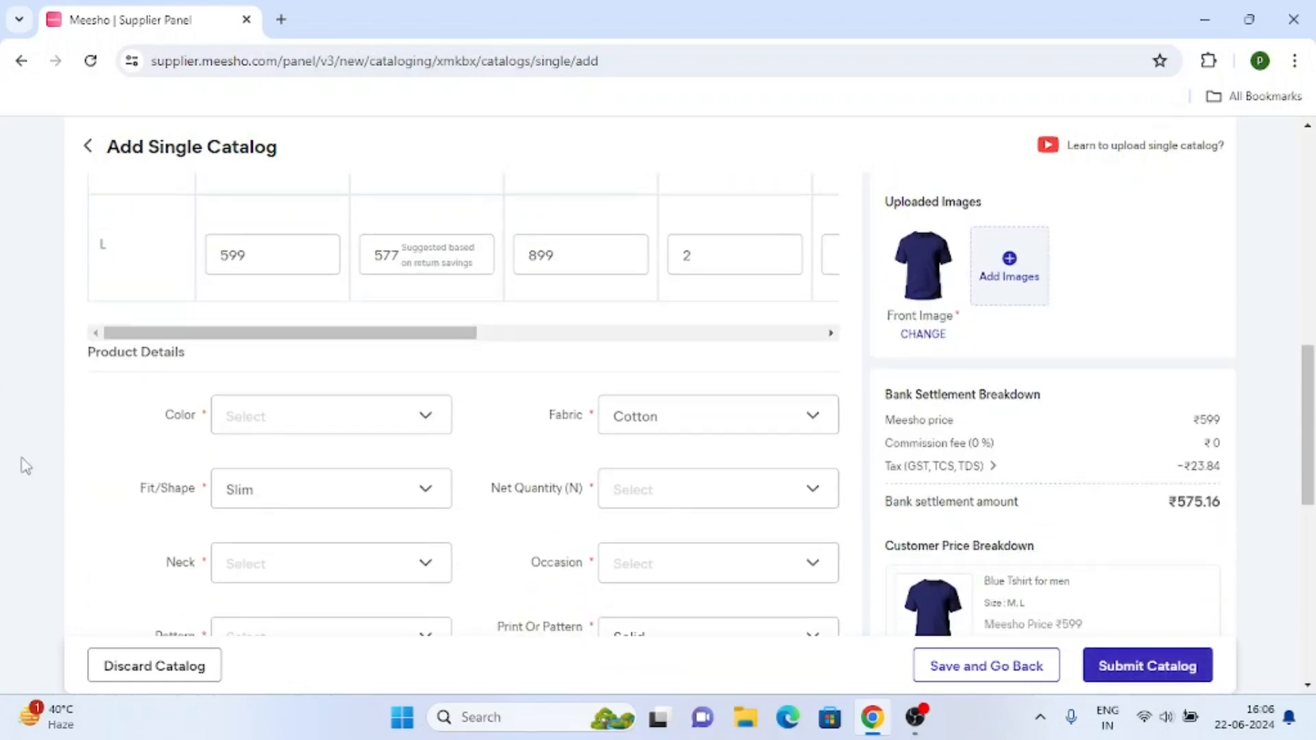
pyautogui.click(270, 415)
pyautogui.write('blue')
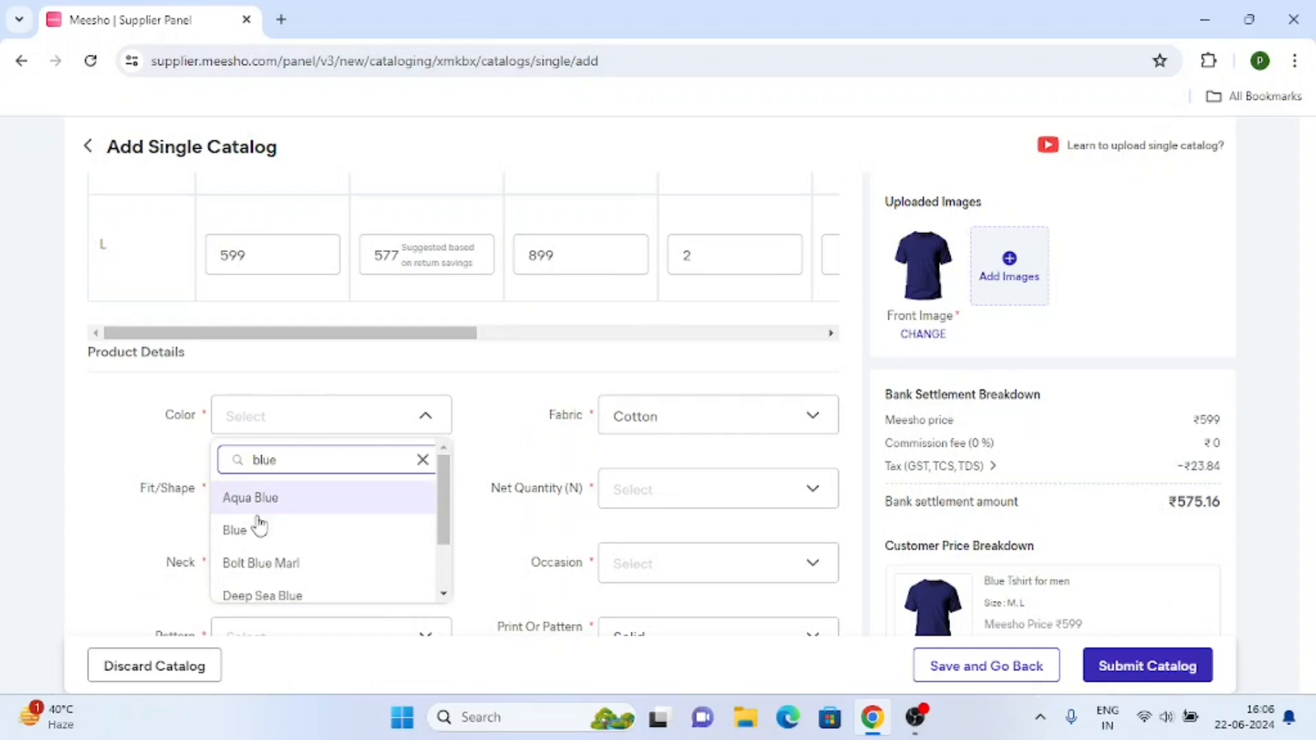
pyautogui.click(234, 529)
pyautogui.click(23, 470)
# Set Product 2's neck type to Round.
pyautogui.scroll(-2, 34, 473)
pyautogui.scroll(-1, 48, 472)
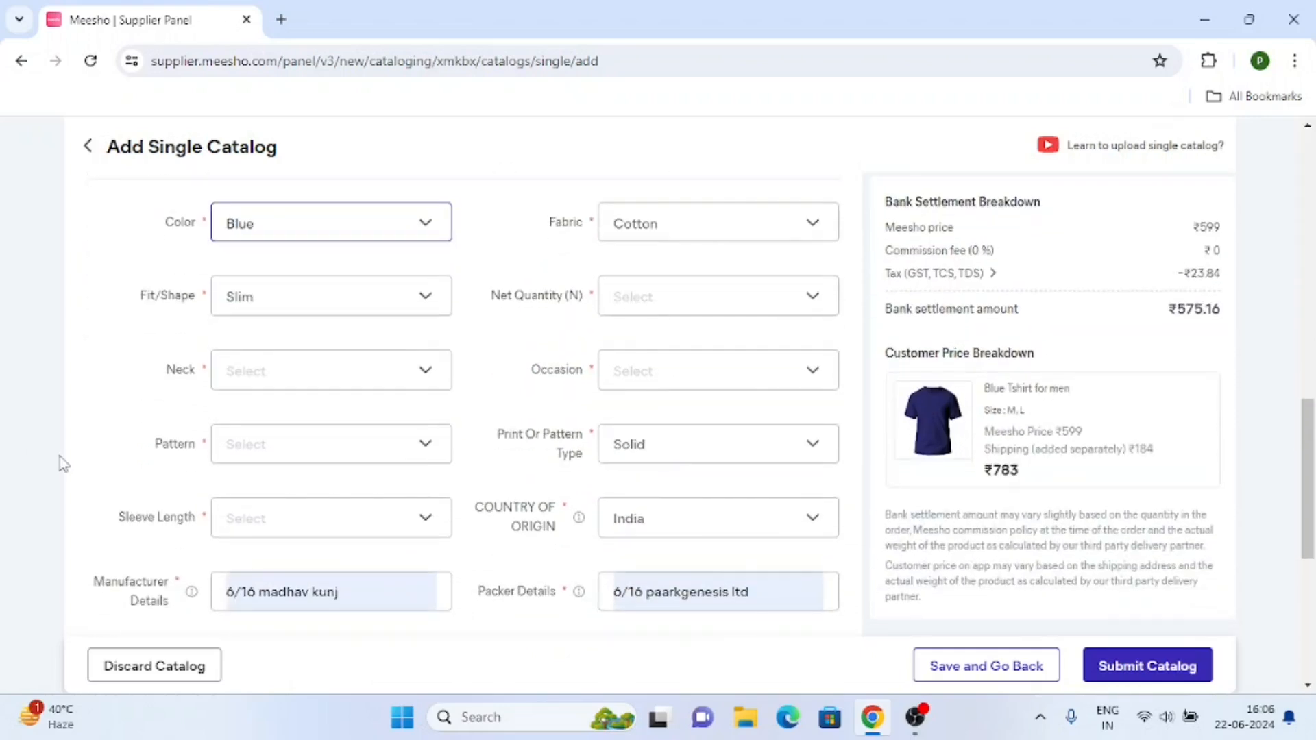
pyautogui.scroll(-1, 60, 457)
pyautogui.scroll(3, 423, 350)
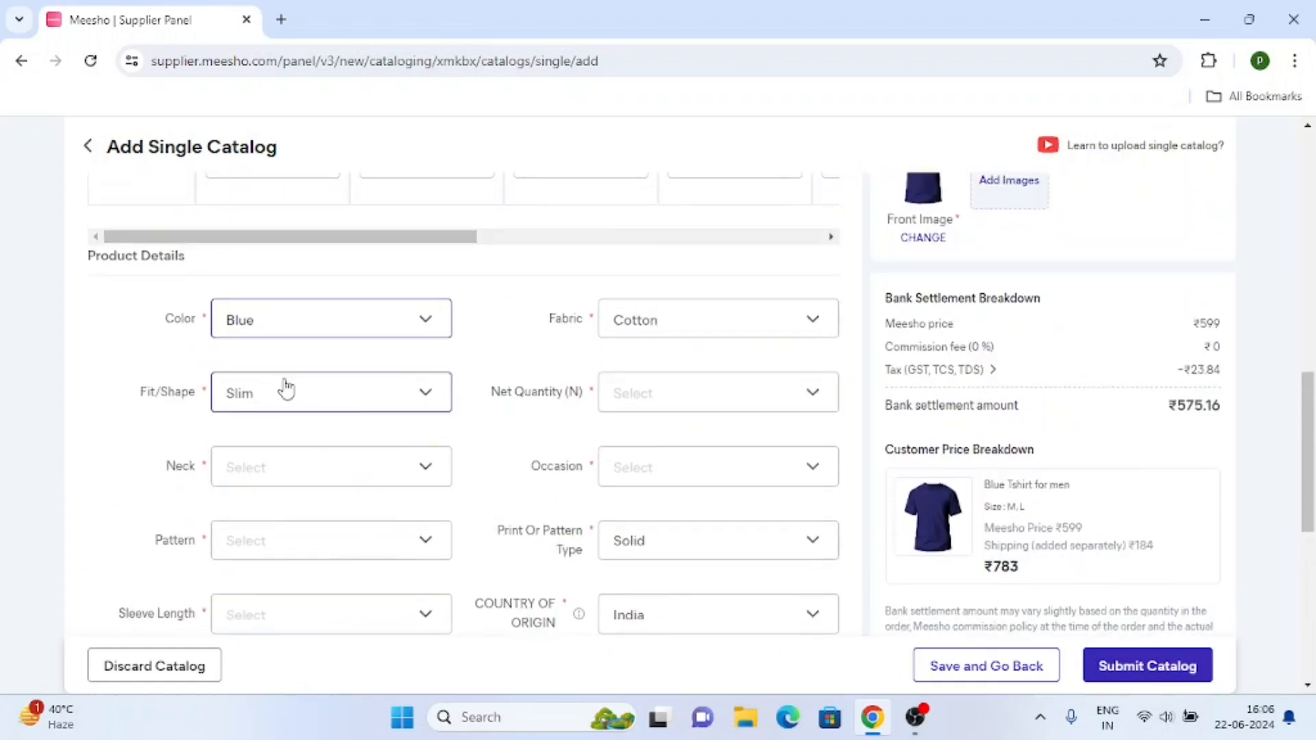
pyautogui.scroll(-1, 252, 371)
pyautogui.click(252, 371)
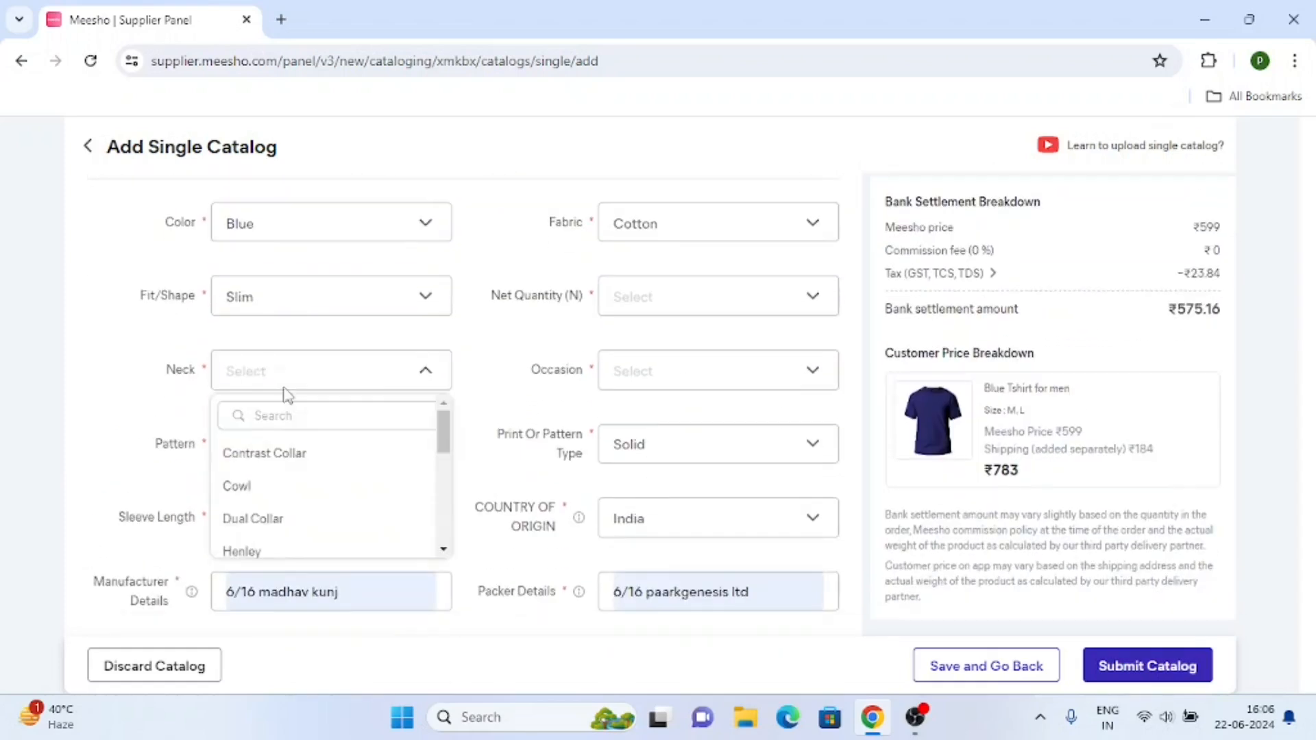
pyautogui.scroll(-2, 288, 497)
pyautogui.scroll(-3, 306, 508)
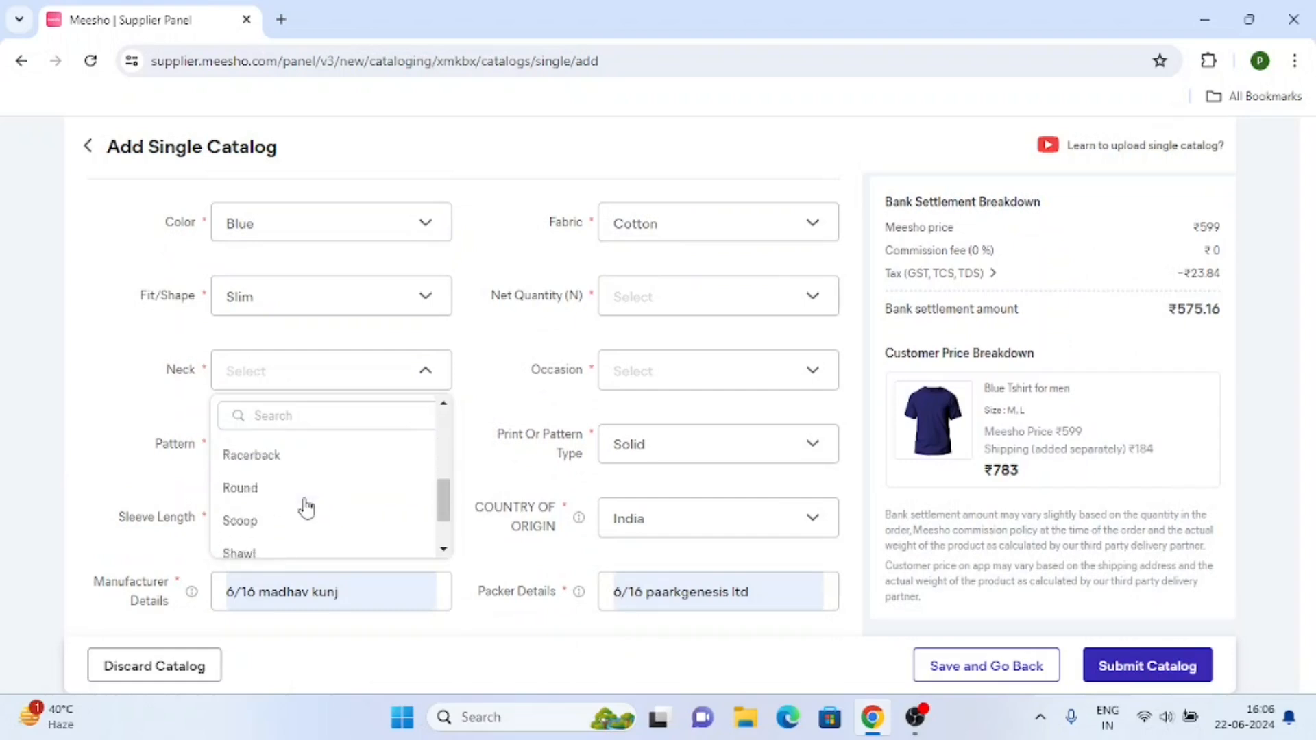
pyautogui.click(291, 458)
# Set Product 2's pattern to Solid and its sleeve length to Short Sleeves.
pyautogui.click(288, 465)
pyautogui.scroll(-5, 233, 572)
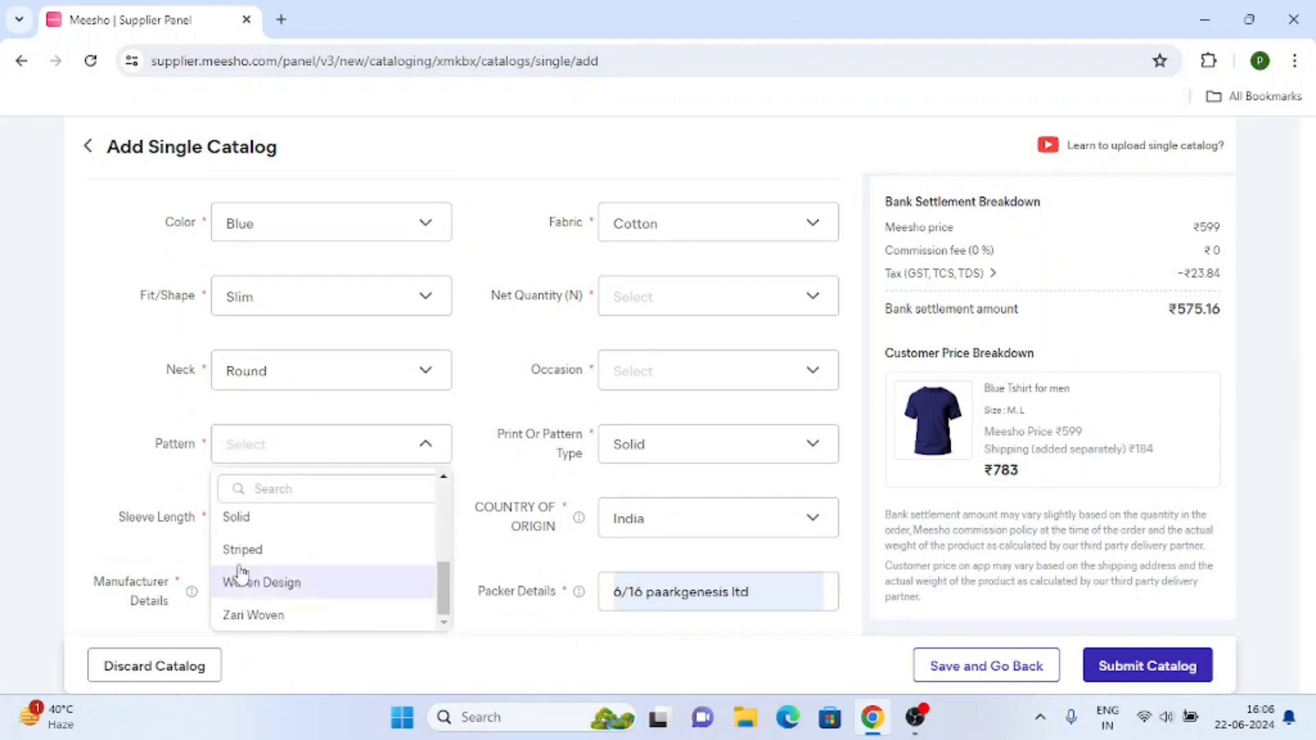
pyautogui.click(246, 519)
pyautogui.scroll(-2, 251, 479)
pyautogui.click(256, 444)
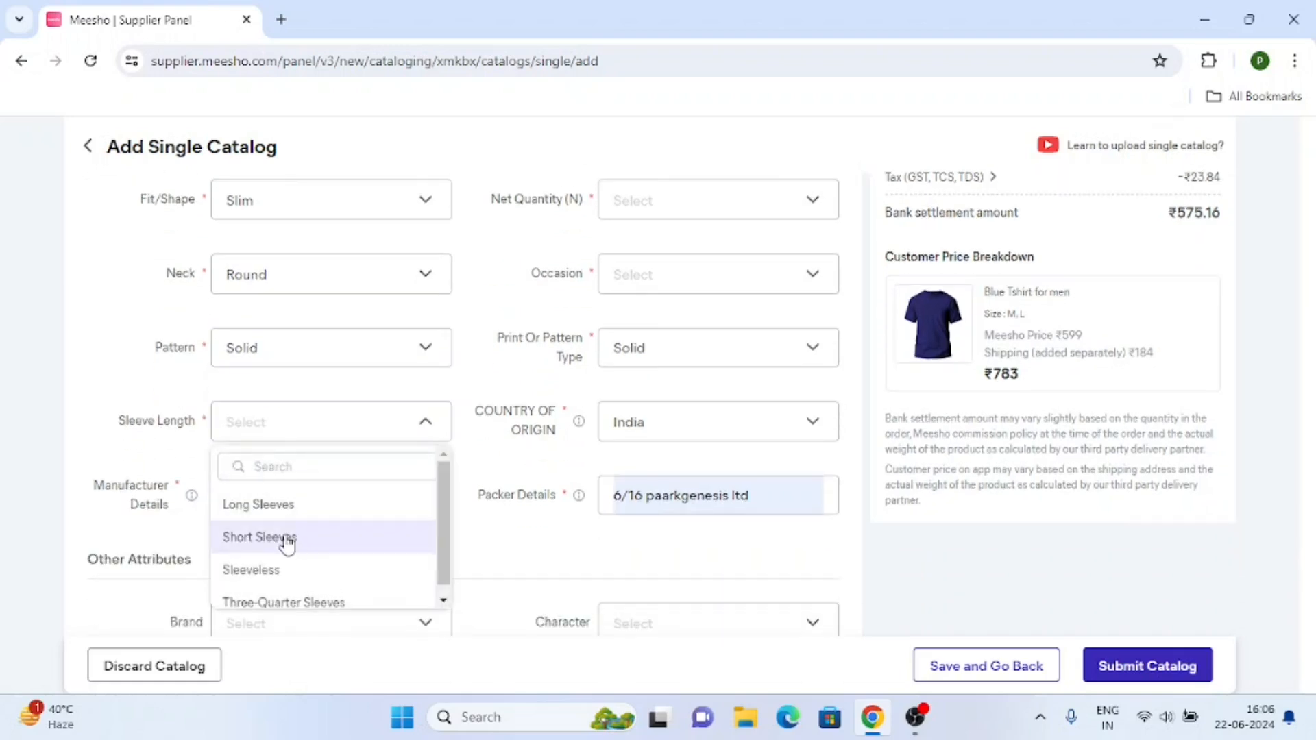
pyautogui.click(342, 529)
# Choose Casual as Product 2's occasion and 1 as its net quantity.
pyautogui.click(663, 286)
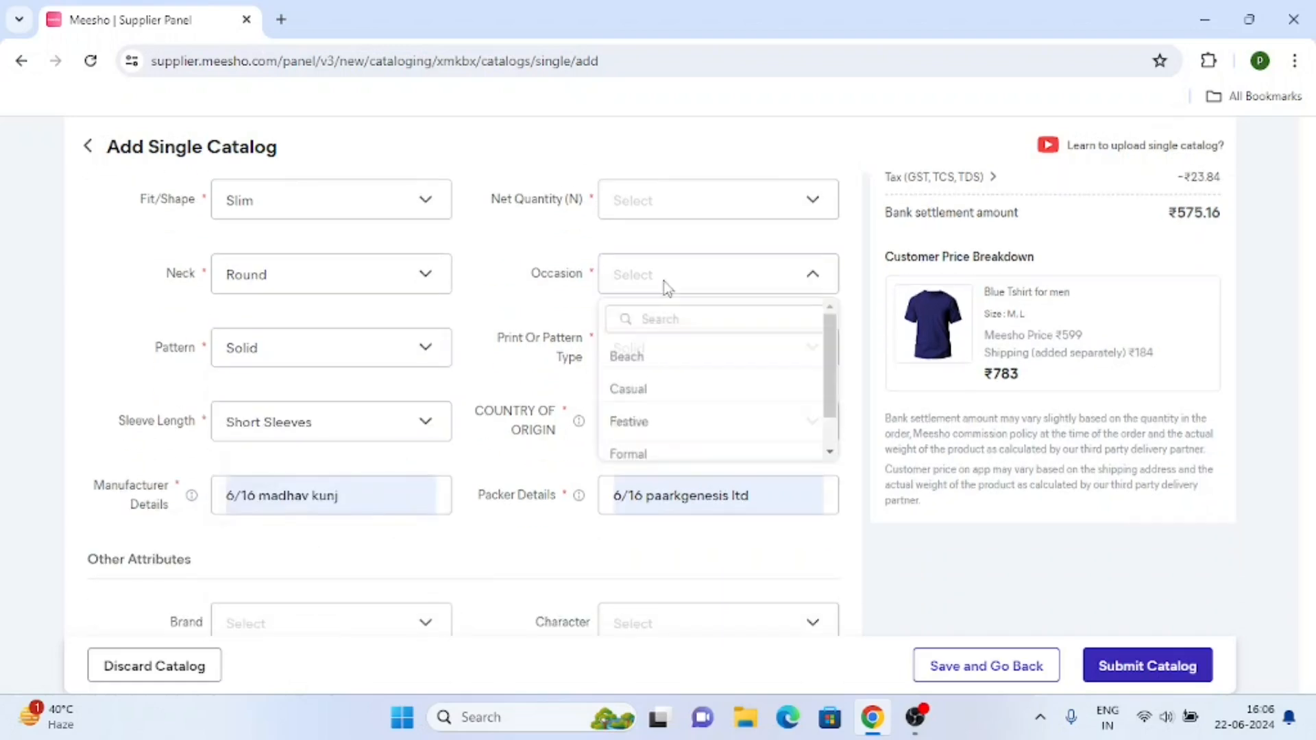
pyautogui.click(651, 389)
pyautogui.click(657, 203)
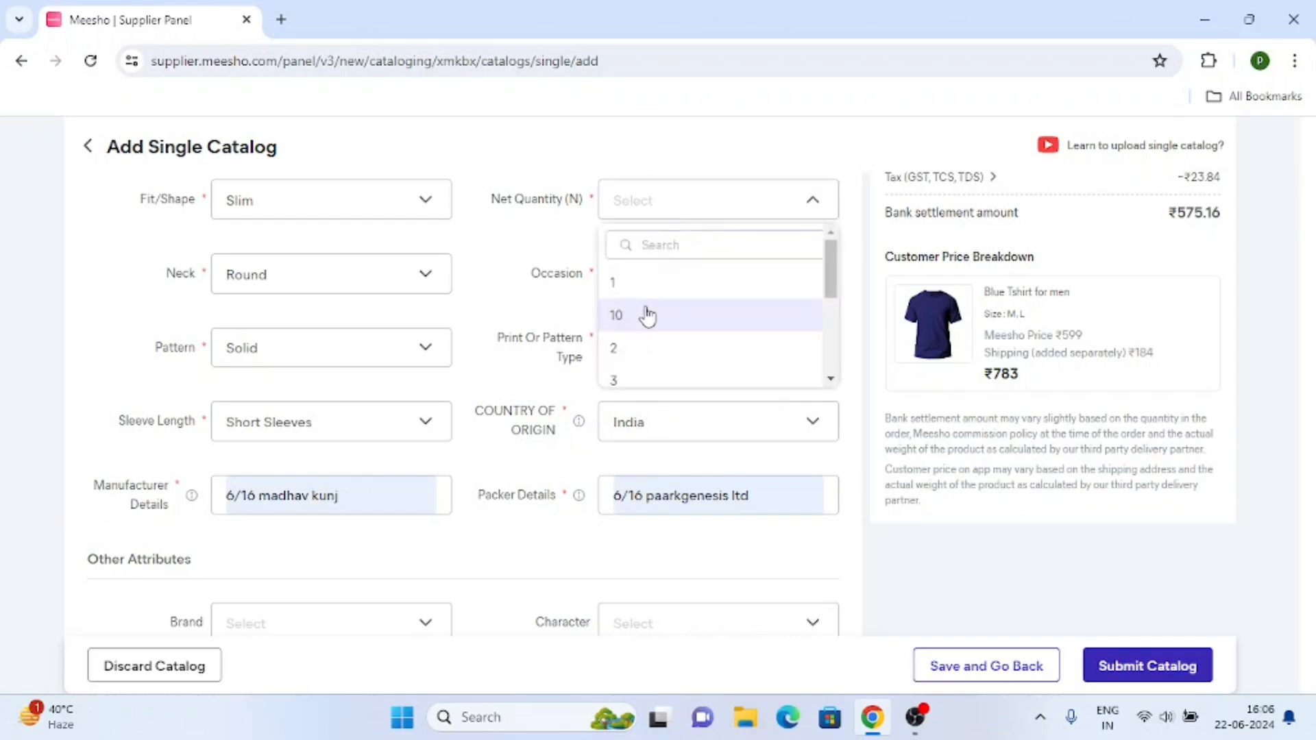
pyautogui.click(612, 282)
# Change Product 2's description in the other attributes to "blue tshirt for men".
pyautogui.scroll(-5, 242, 410)
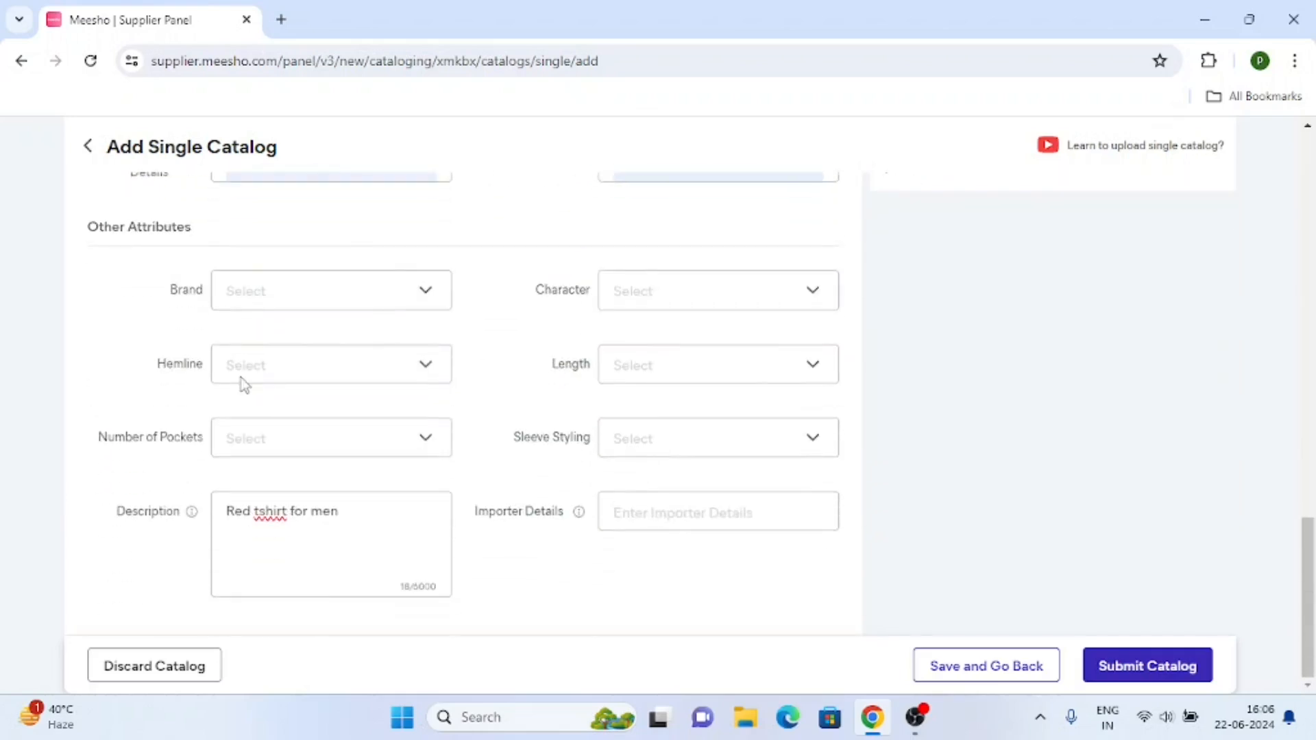
pyautogui.click(276, 529)
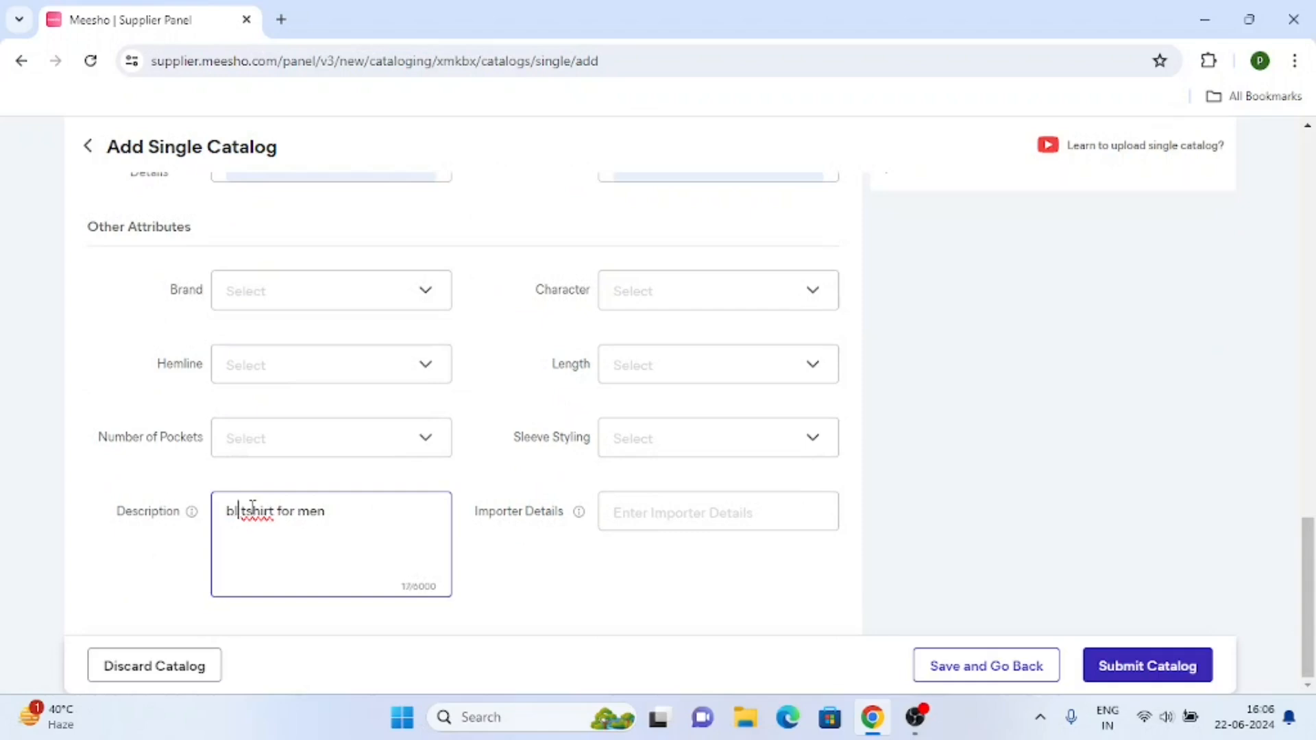
pyautogui.scroll(10, 420, 452)
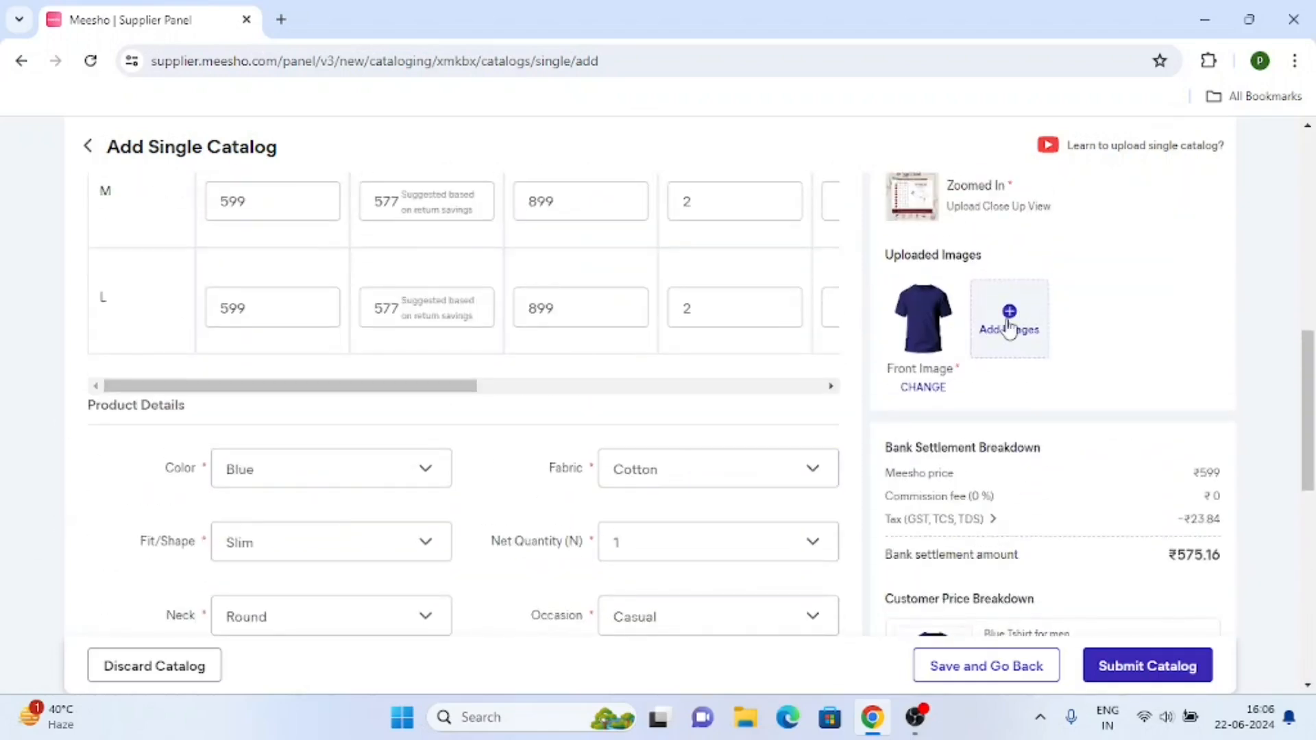
pyautogui.click(1009, 322)
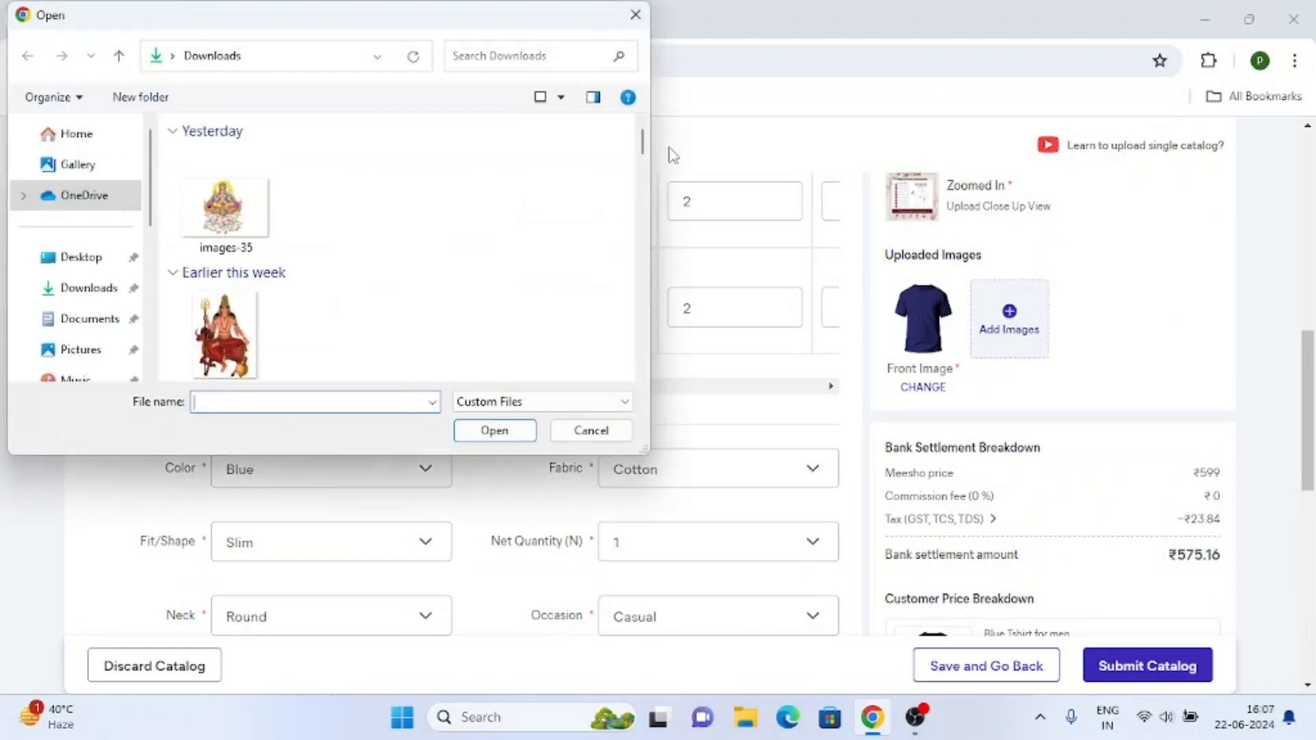
pyautogui.click(635, 15)
# Review Product 1's and Product 2's names, sizes, prices, product details and Product 2's description before submission.
pyautogui.scroll(8, 666, 291)
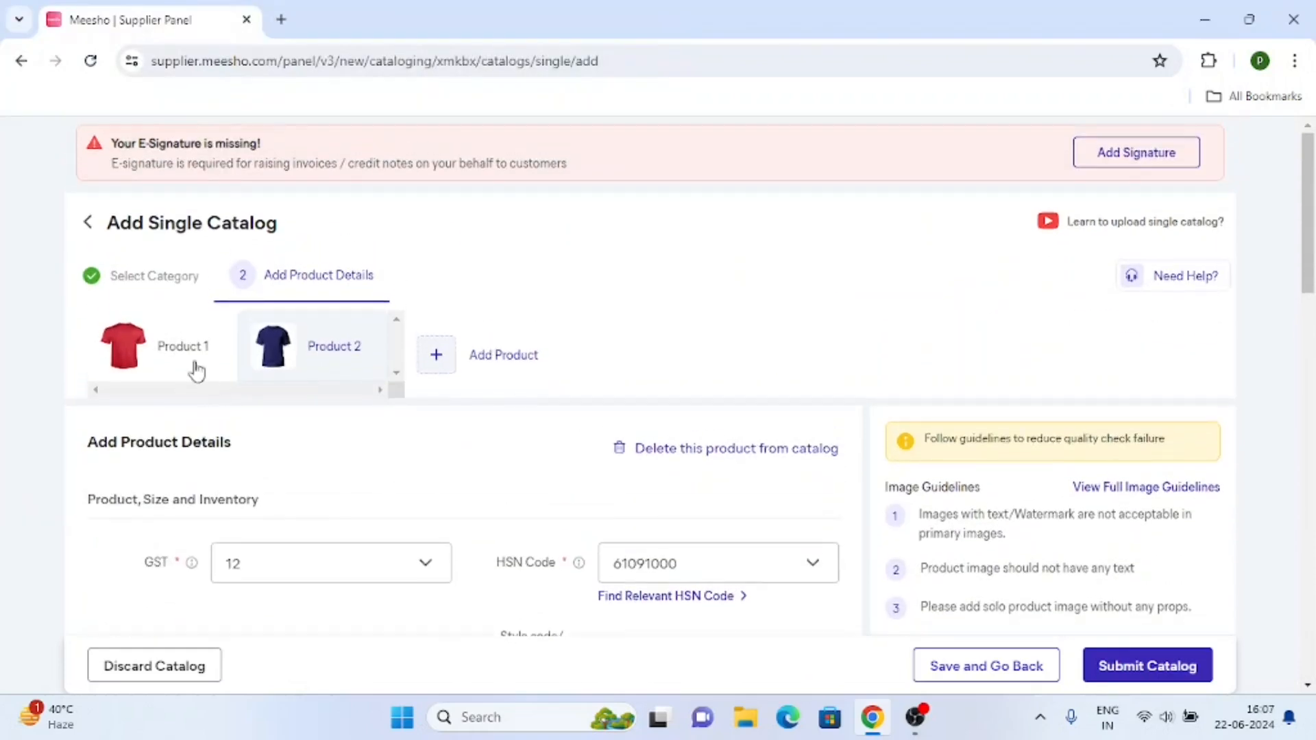
pyautogui.click(182, 360)
pyautogui.scroll(-8, 405, 441)
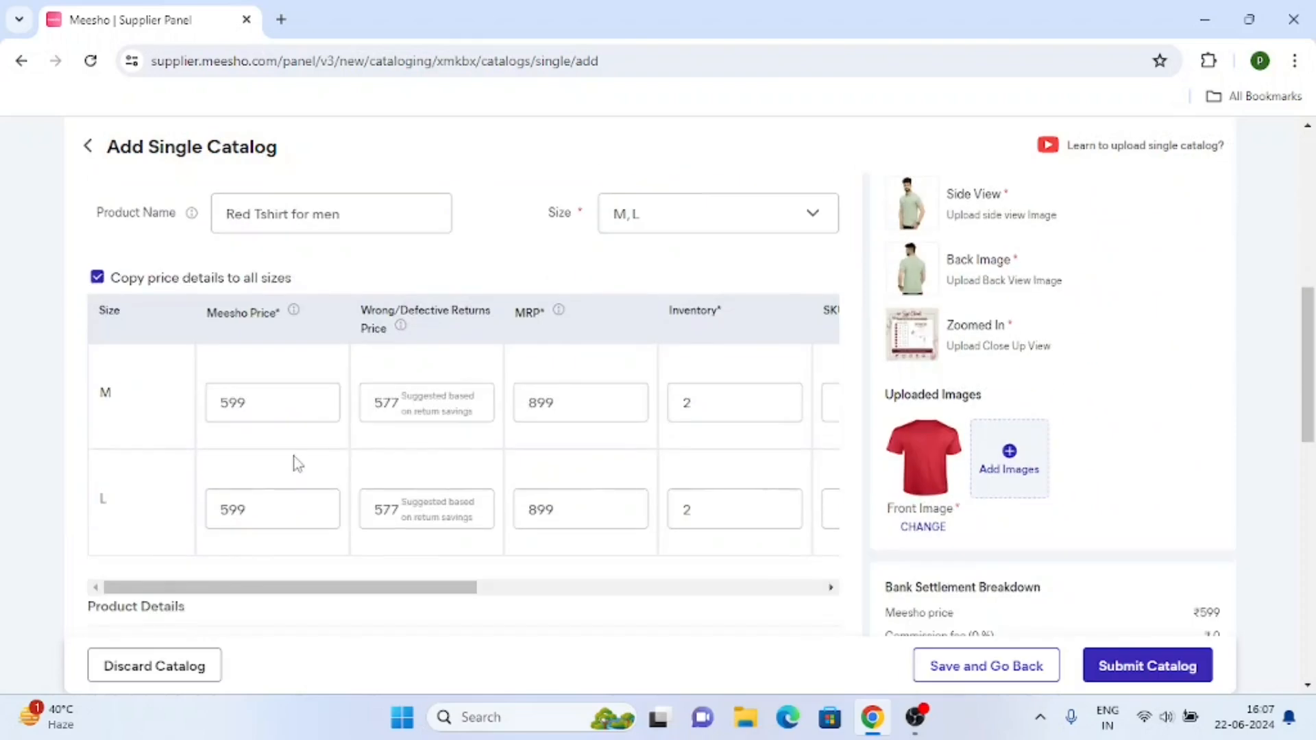
pyautogui.scroll(3, 294, 461)
pyautogui.scroll(-3, 471, 382)
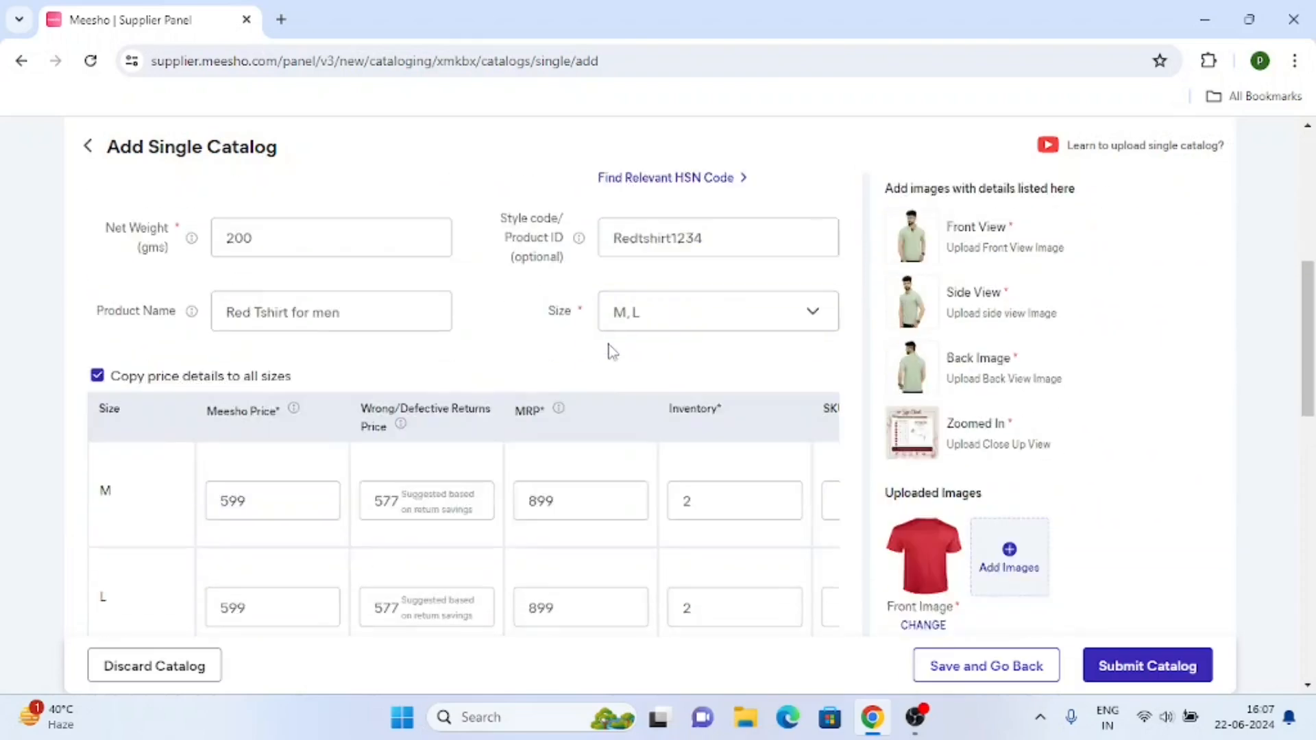
pyautogui.scroll(4, 297, 436)
pyautogui.scroll(-10, 253, 405)
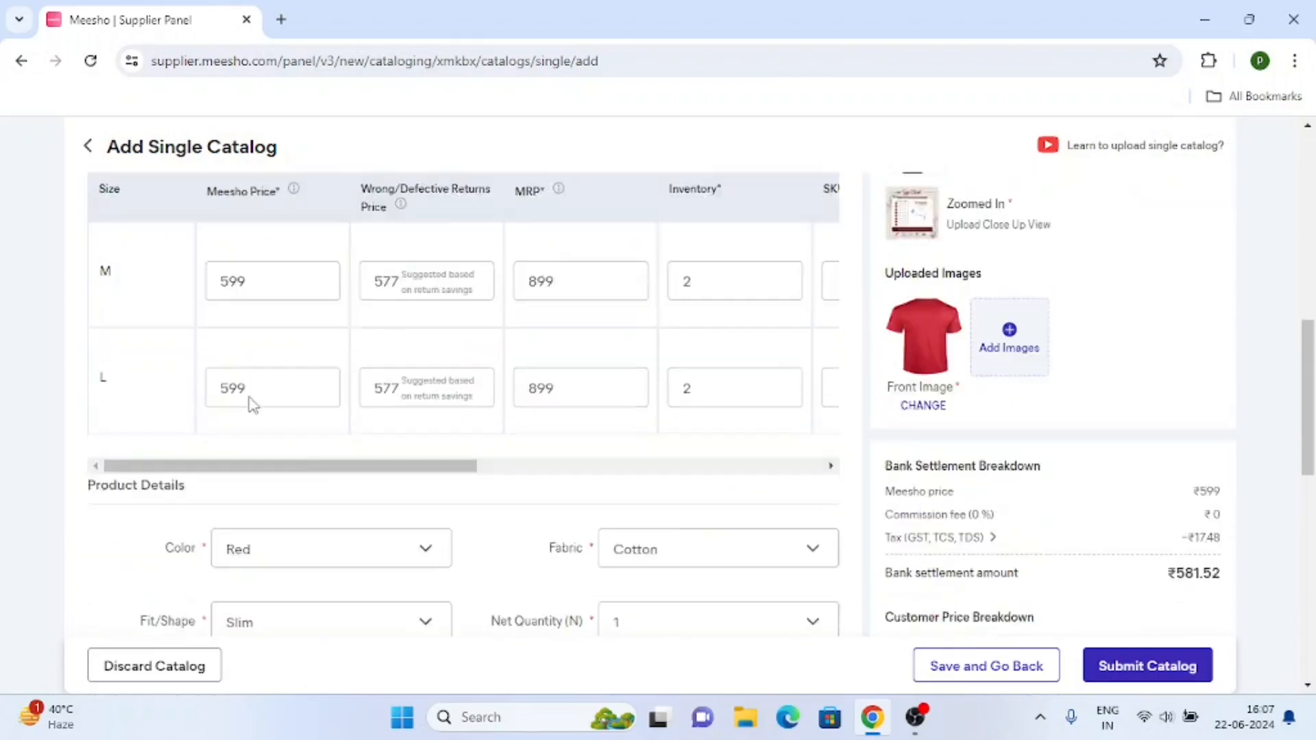
pyautogui.scroll(3, 265, 439)
pyautogui.scroll(-8, 276, 340)
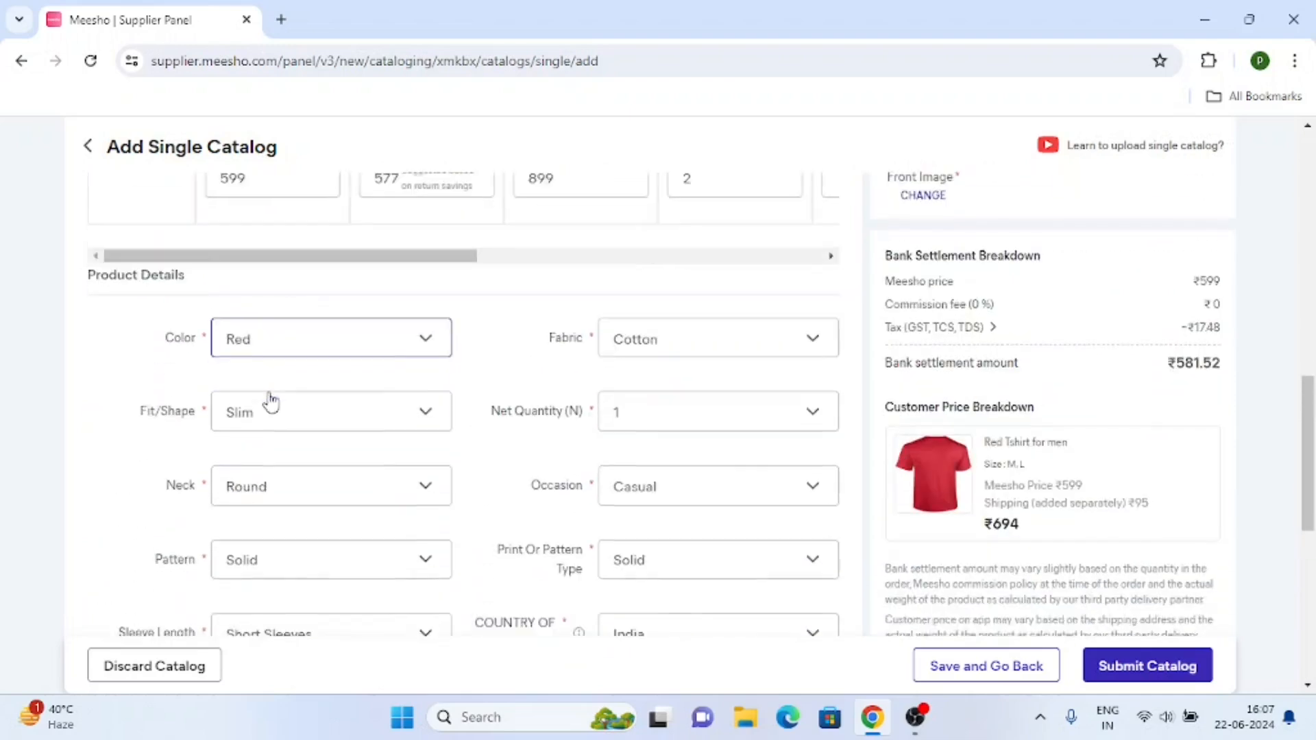
pyautogui.scroll(6, 317, 514)
pyautogui.scroll(10, 262, 531)
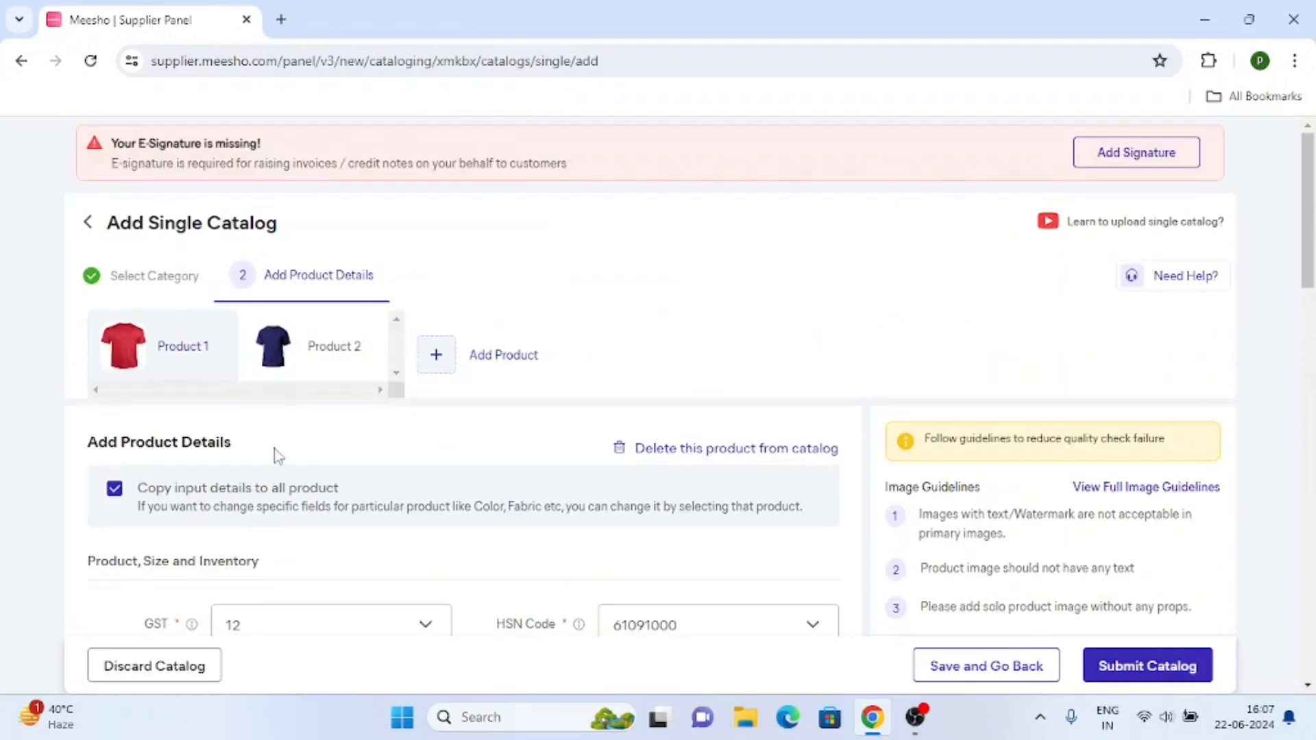
pyautogui.click(322, 381)
pyautogui.scroll(-5, 206, 420)
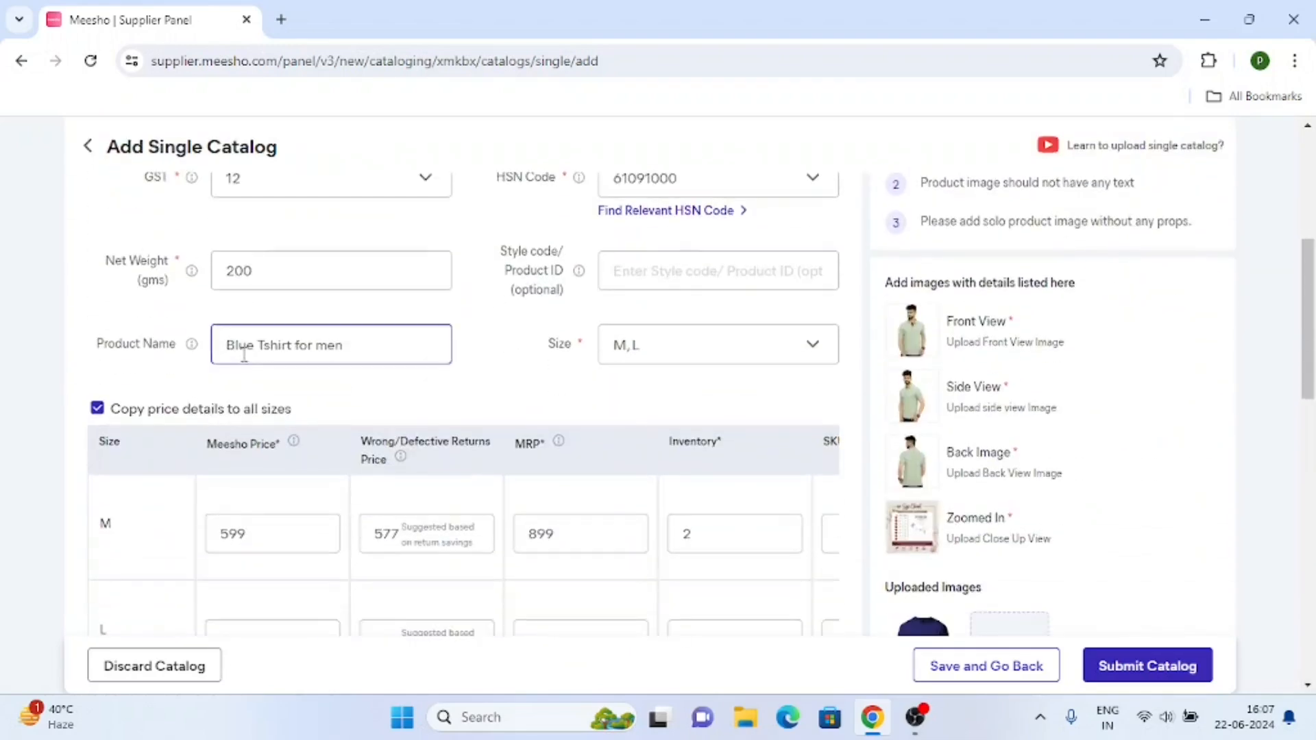
pyautogui.scroll(-6, 219, 358)
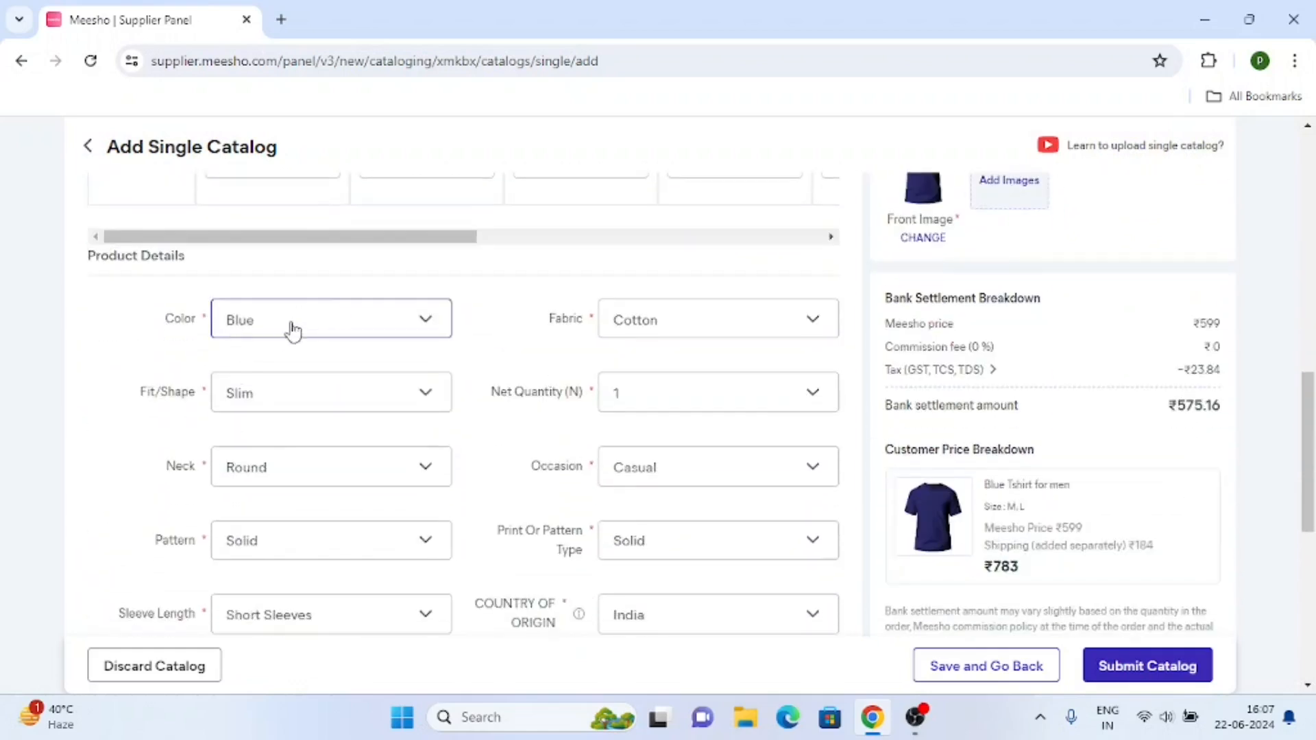
pyautogui.scroll(-7, 293, 331)
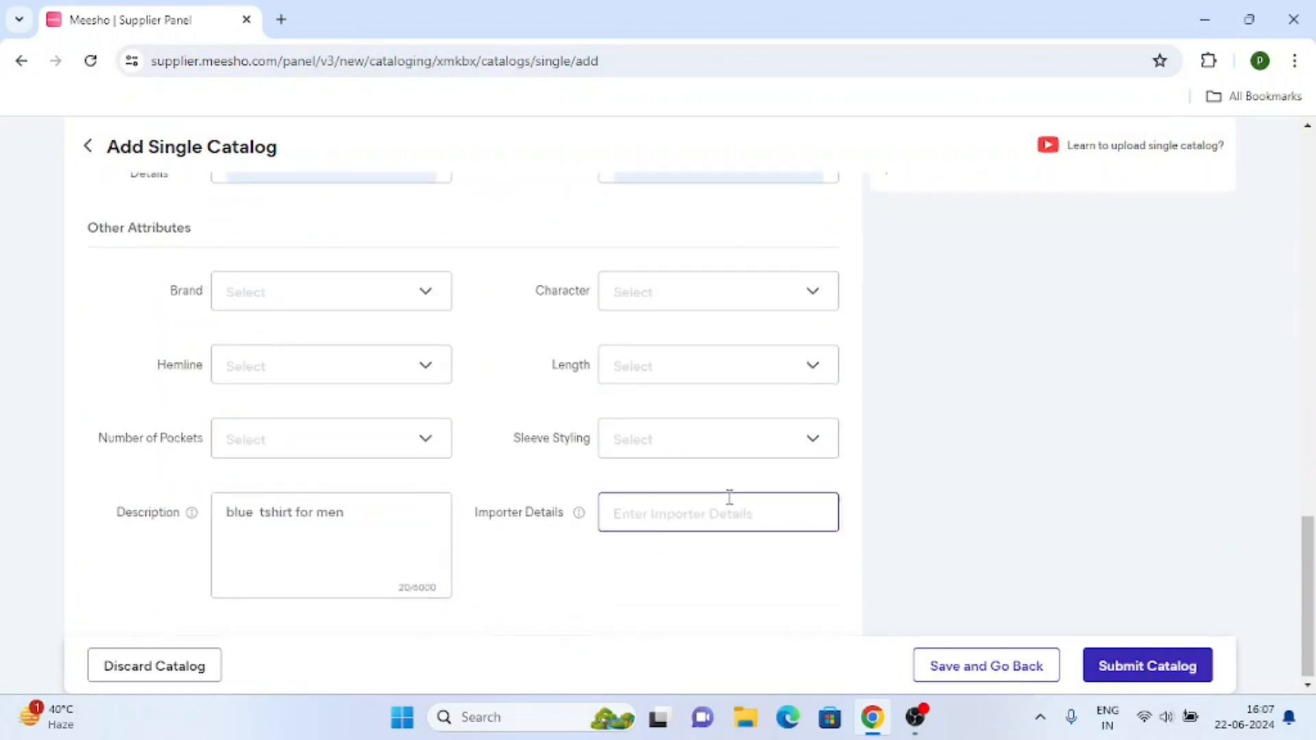
pyautogui.scroll(18, 730, 500)
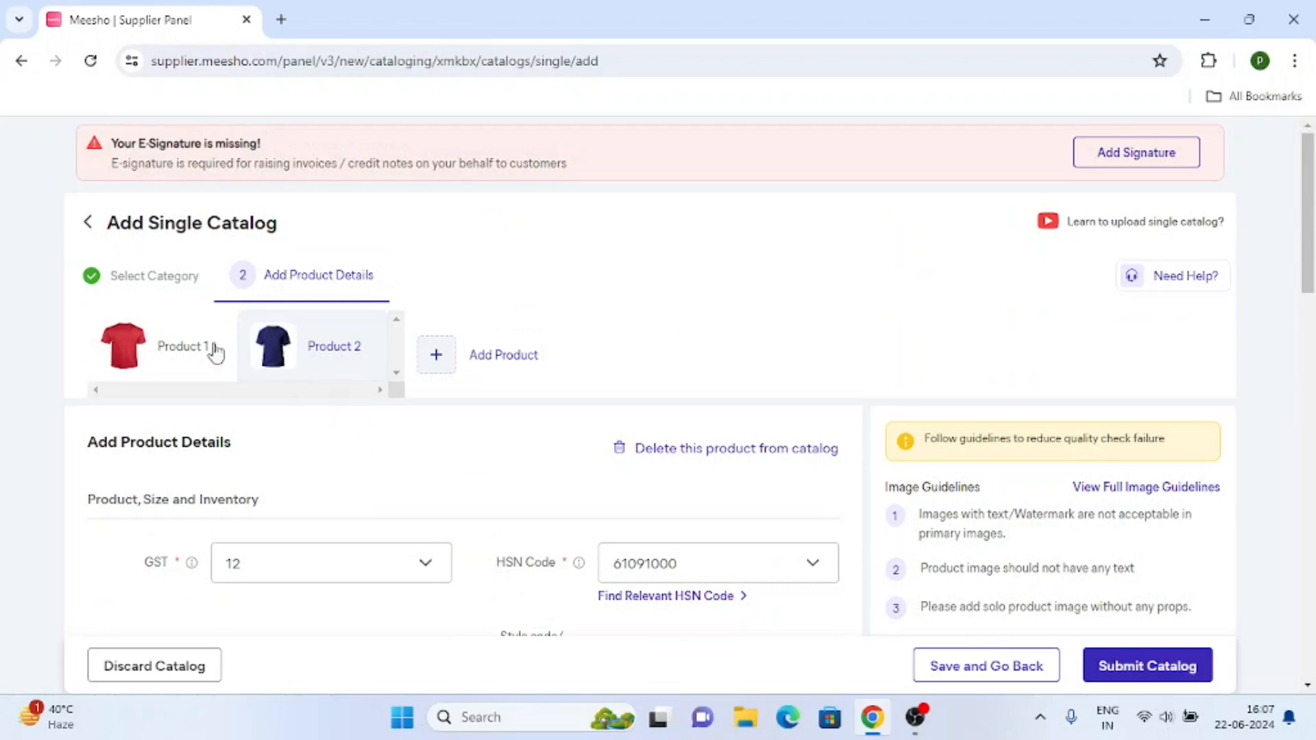
pyautogui.click(917, 717)
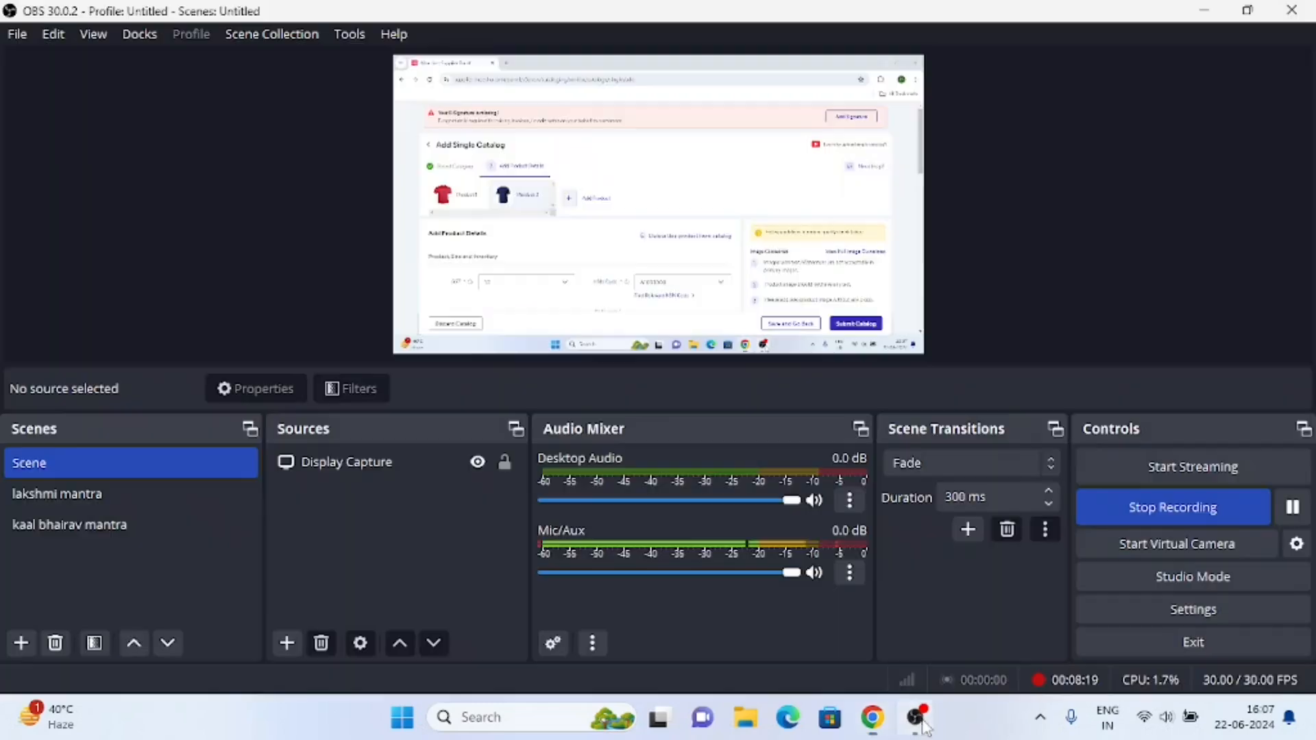
pyautogui.click(886, 725)
pyautogui.scroll(-12, 411, 523)
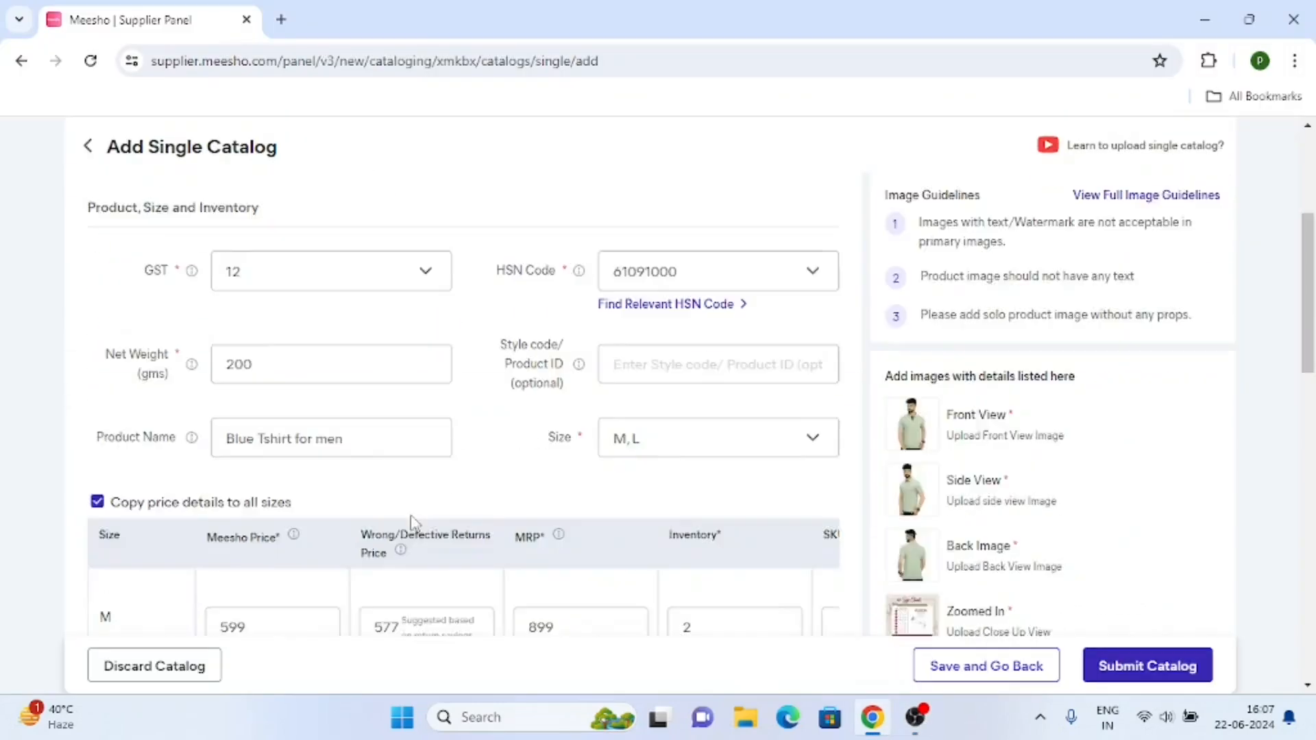
pyautogui.scroll(9, 414, 526)
pyautogui.scroll(5, 413, 525)
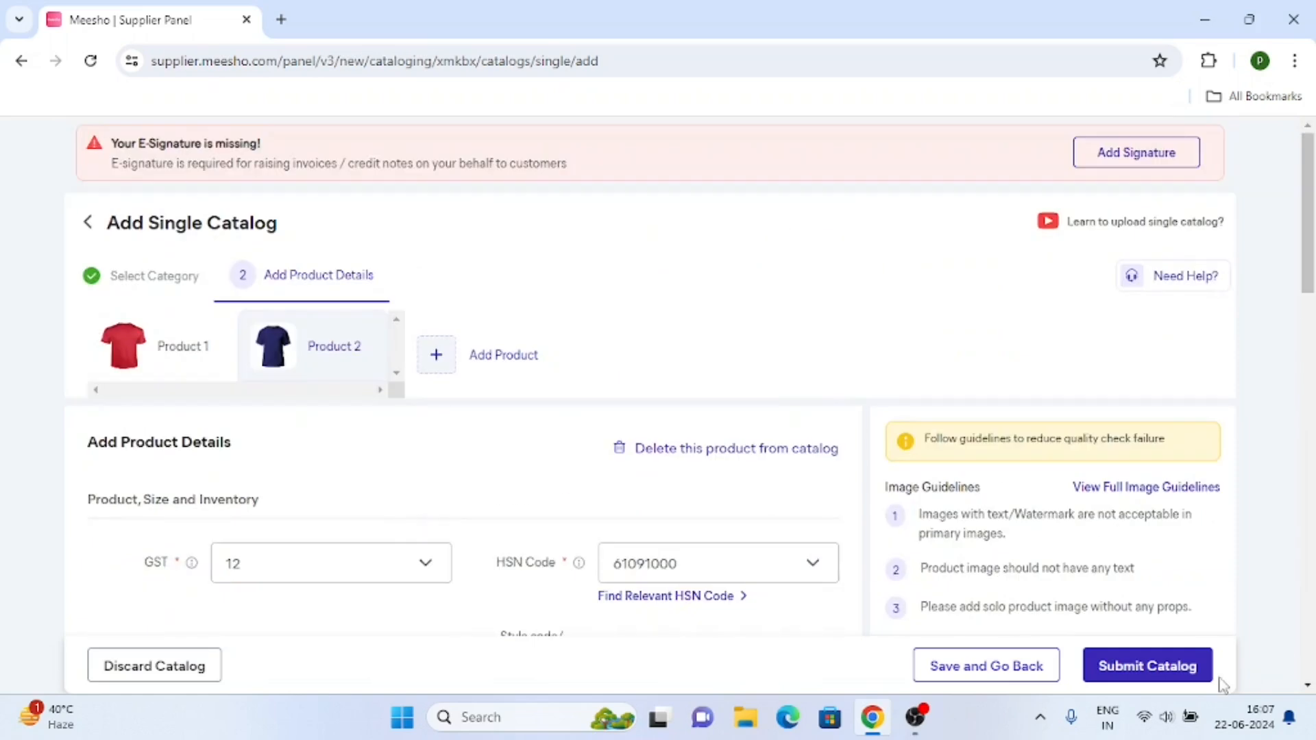
# Try to submit the catalog with both products.
pyautogui.click(1187, 677)
pyautogui.scroll(-3, 573, 483)
pyautogui.scroll(3, 352, 312)
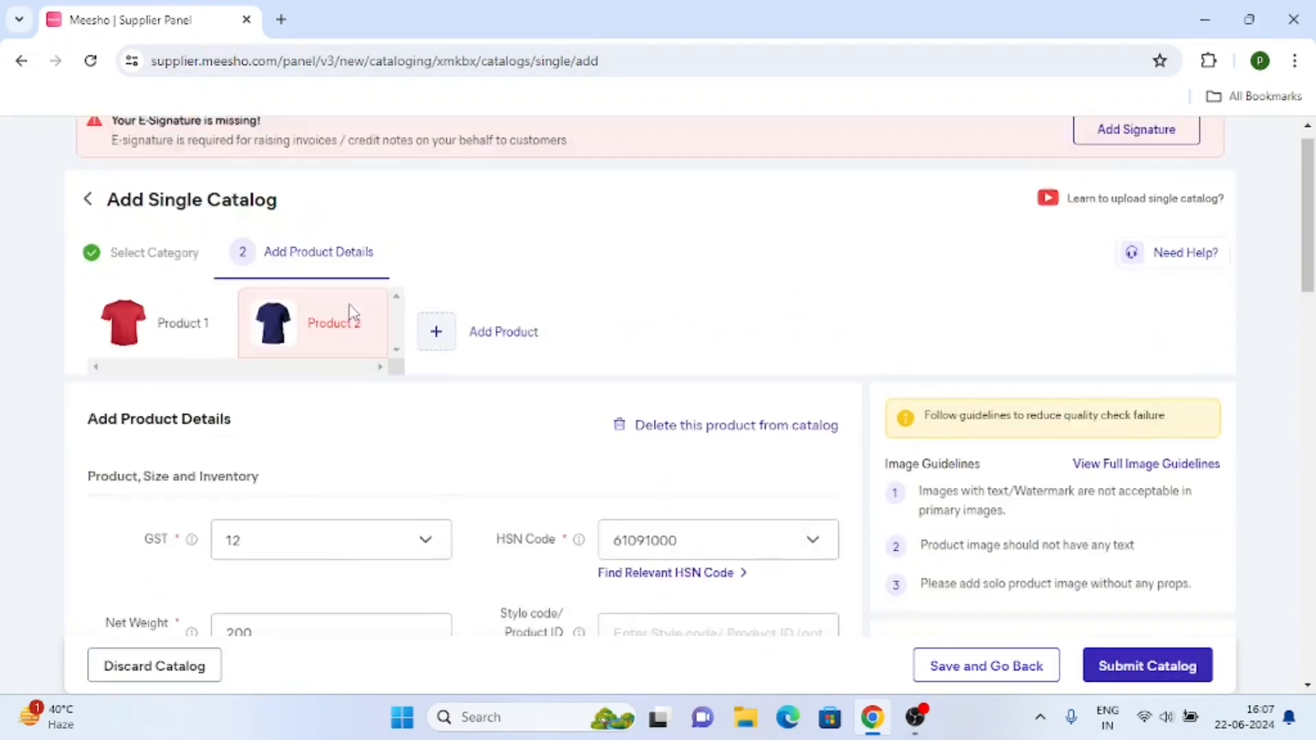
# Set Product 2's shoulder size to 10.5 inches for size M and 11.5 inches for size L.
pyautogui.scroll(-10, 475, 391)
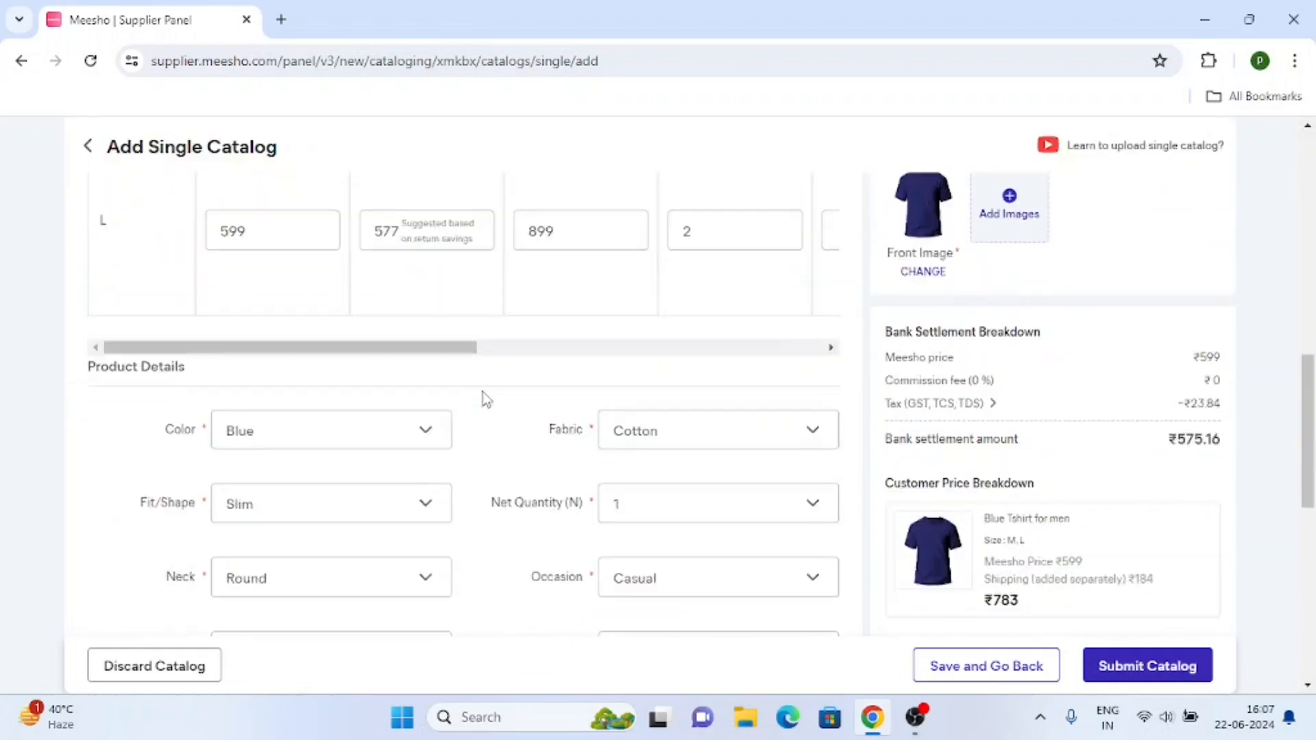
pyautogui.moveTo(422, 315); pyautogui.dragTo(768, 315)
pyautogui.scroll(4, 771, 409)
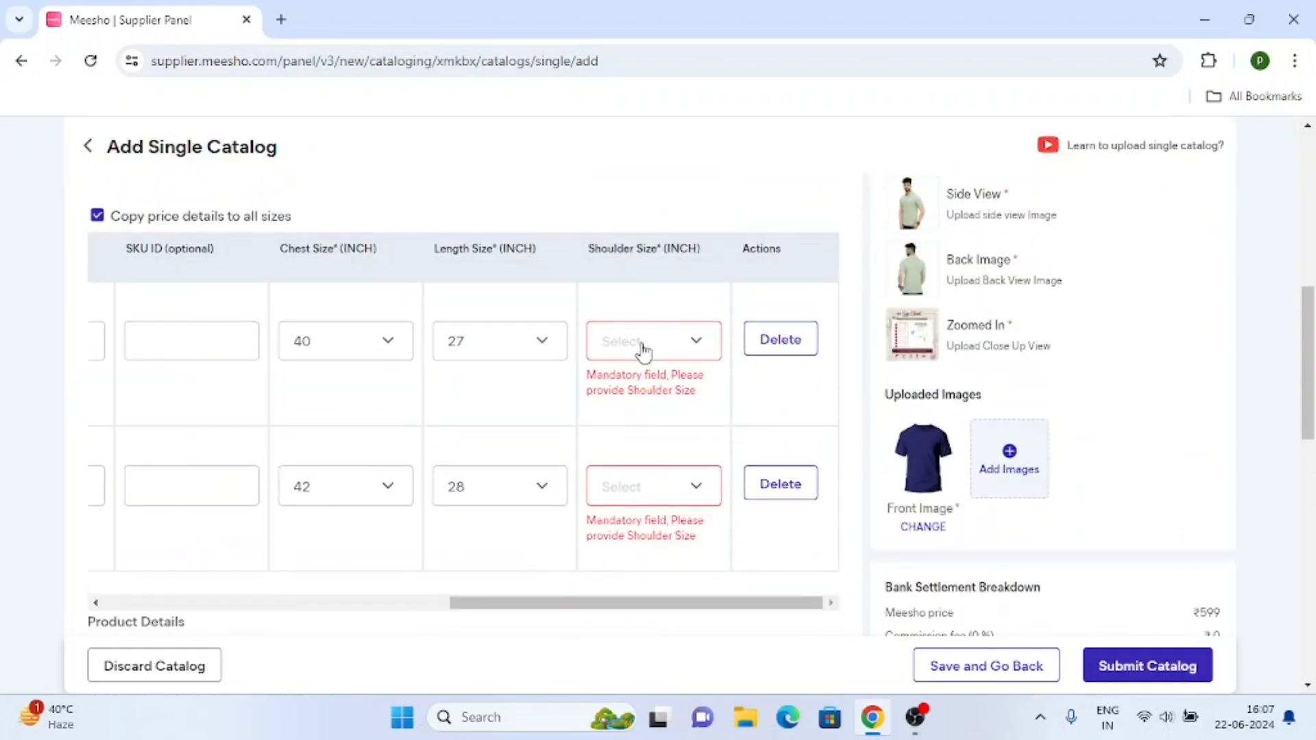
pyautogui.click(642, 350)
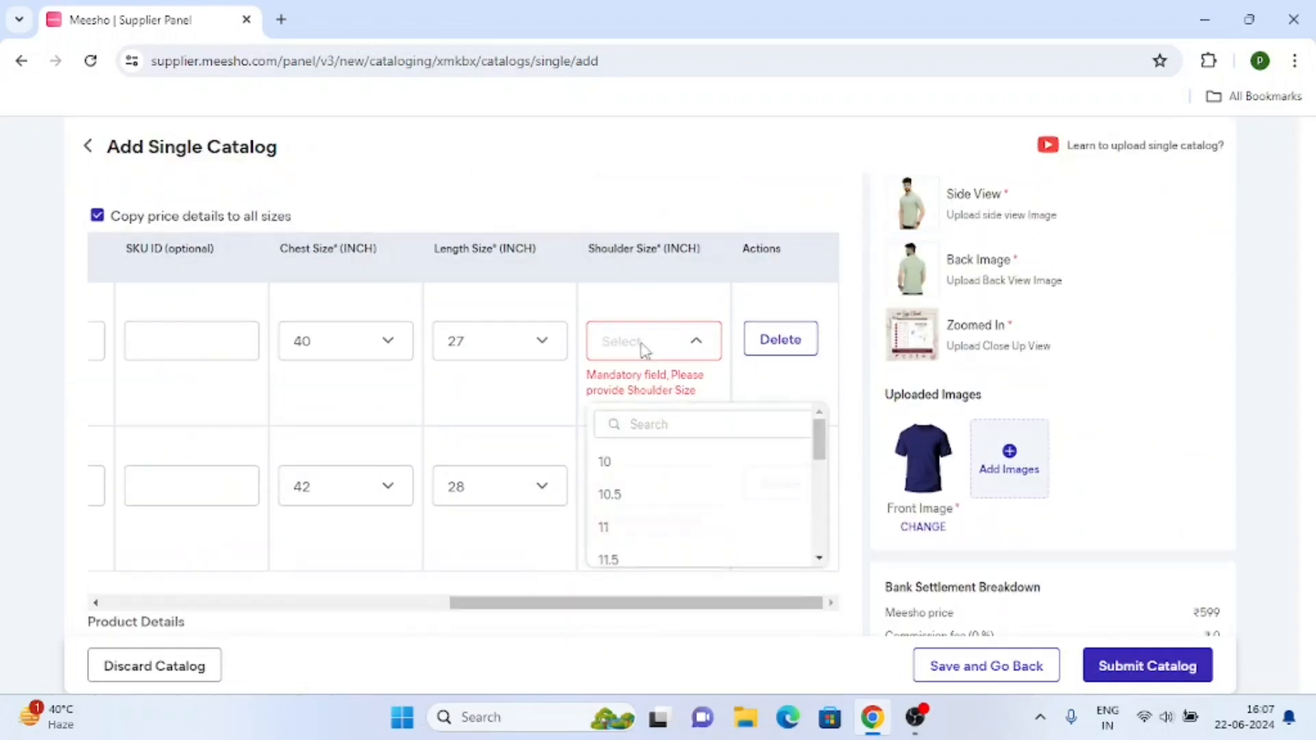
pyautogui.click(625, 491)
pyautogui.click(627, 451)
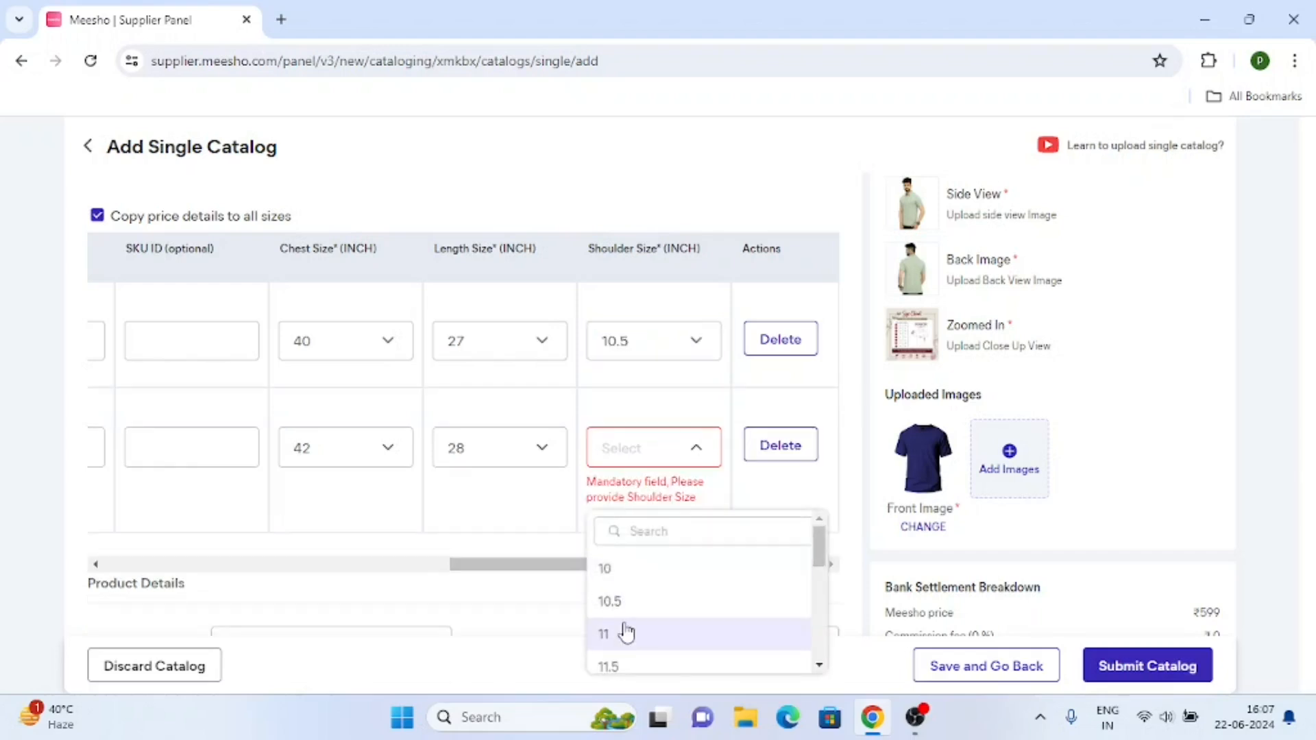
pyautogui.click(631, 664)
# Submit the completed catalog for quality check and confirm the submission.
pyautogui.scroll(-5, 589, 538)
pyautogui.scroll(-5, 615, 539)
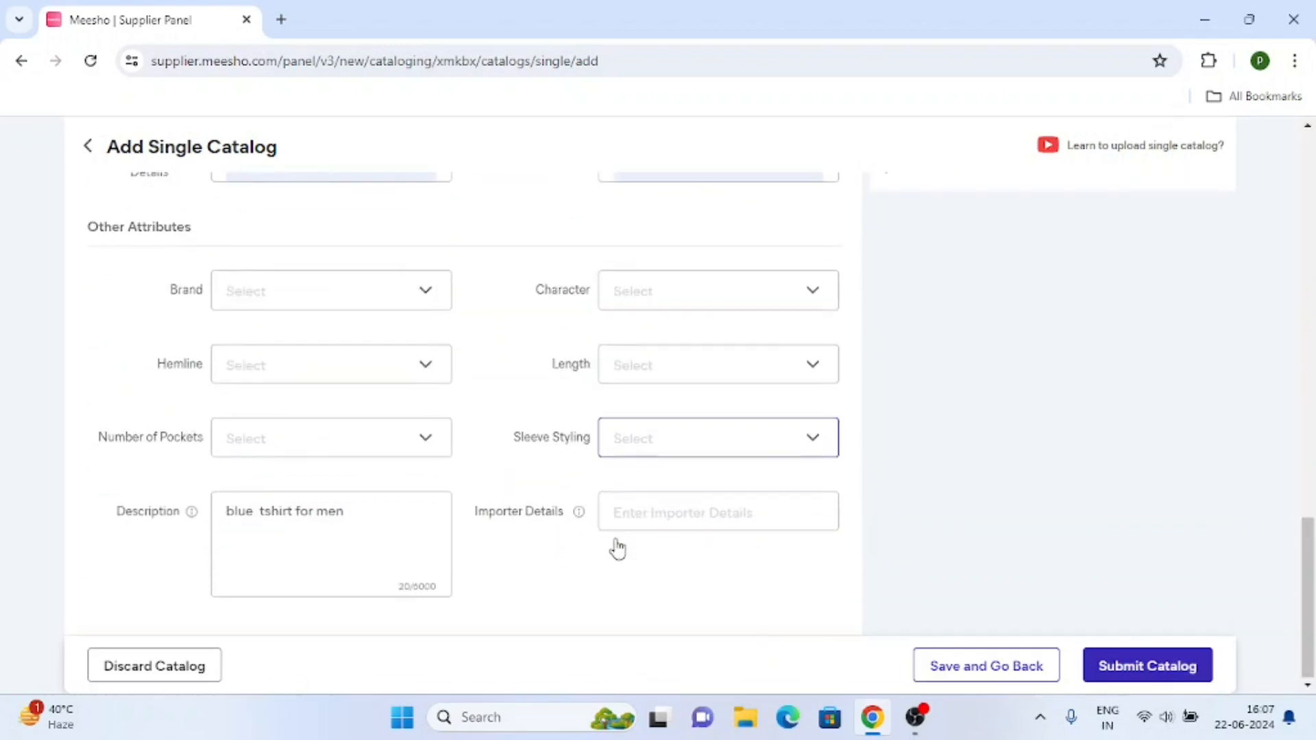
pyautogui.scroll(7, 837, 529)
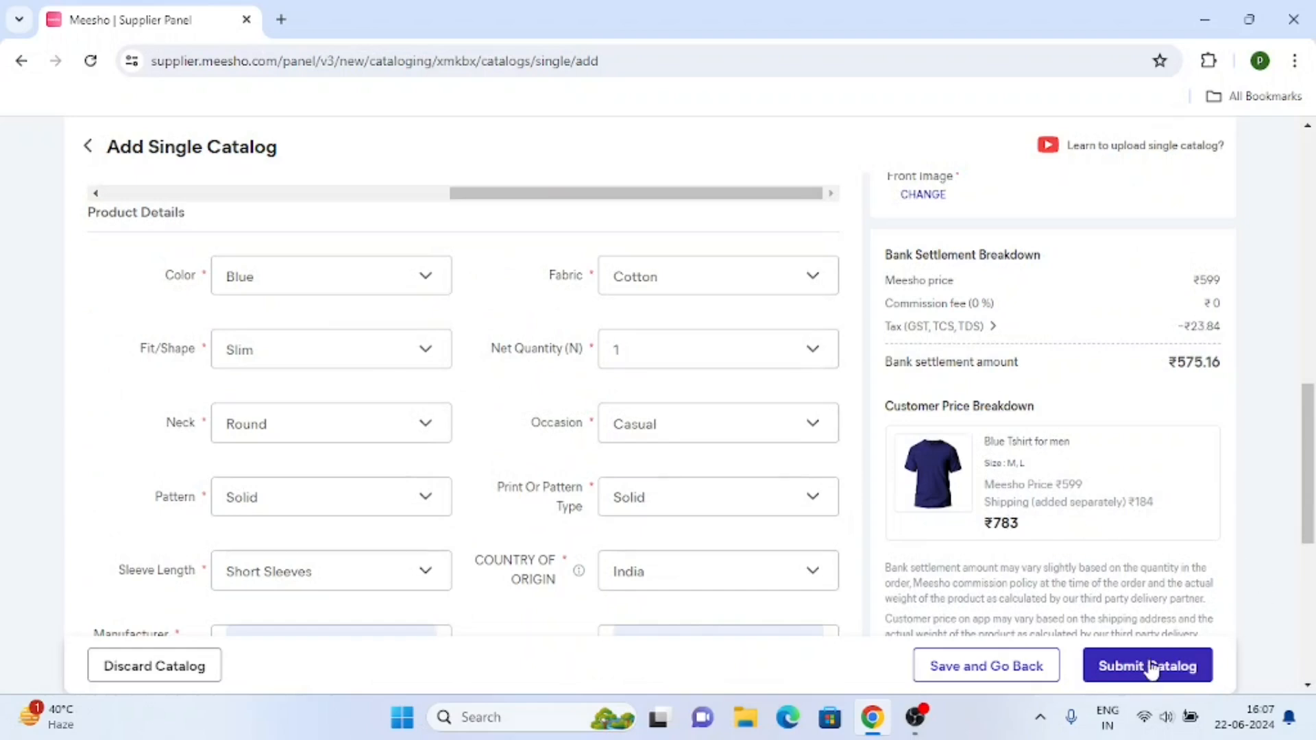
pyautogui.click(1151, 669)
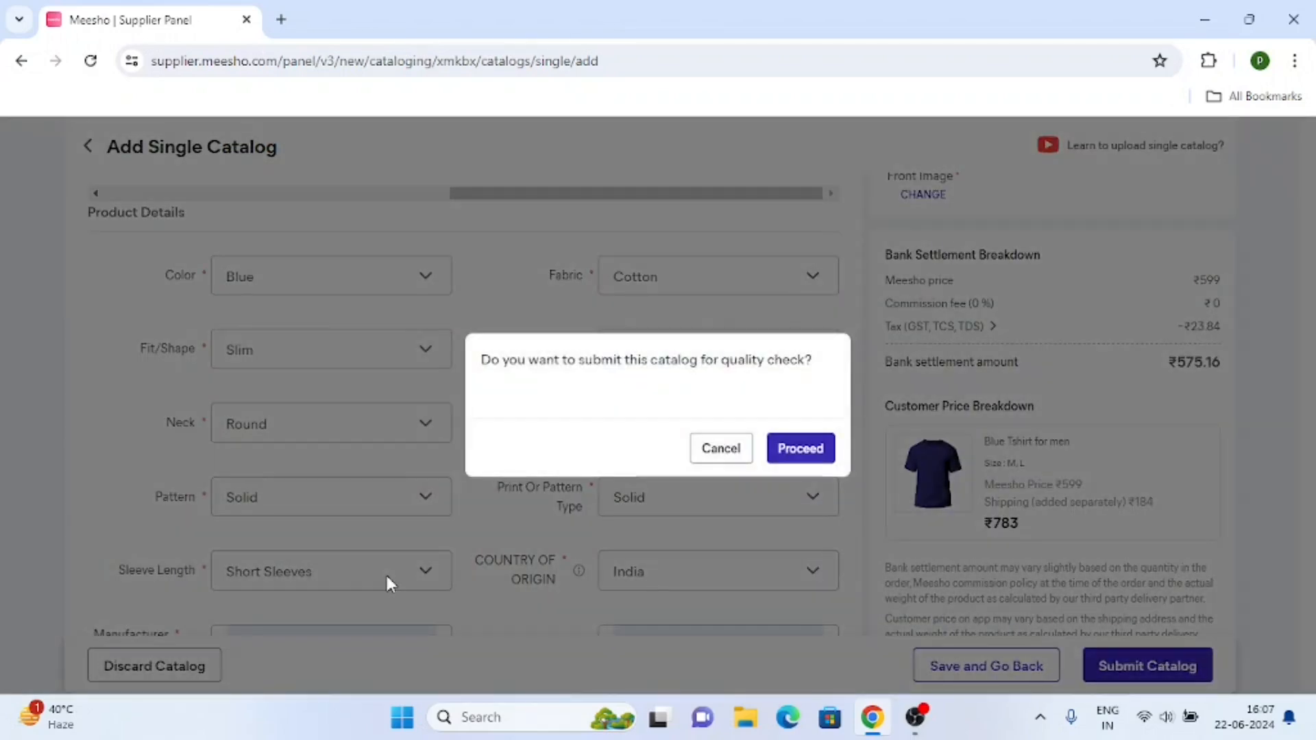
pyautogui.moveTo(488, 360); pyautogui.dragTo(852, 352)
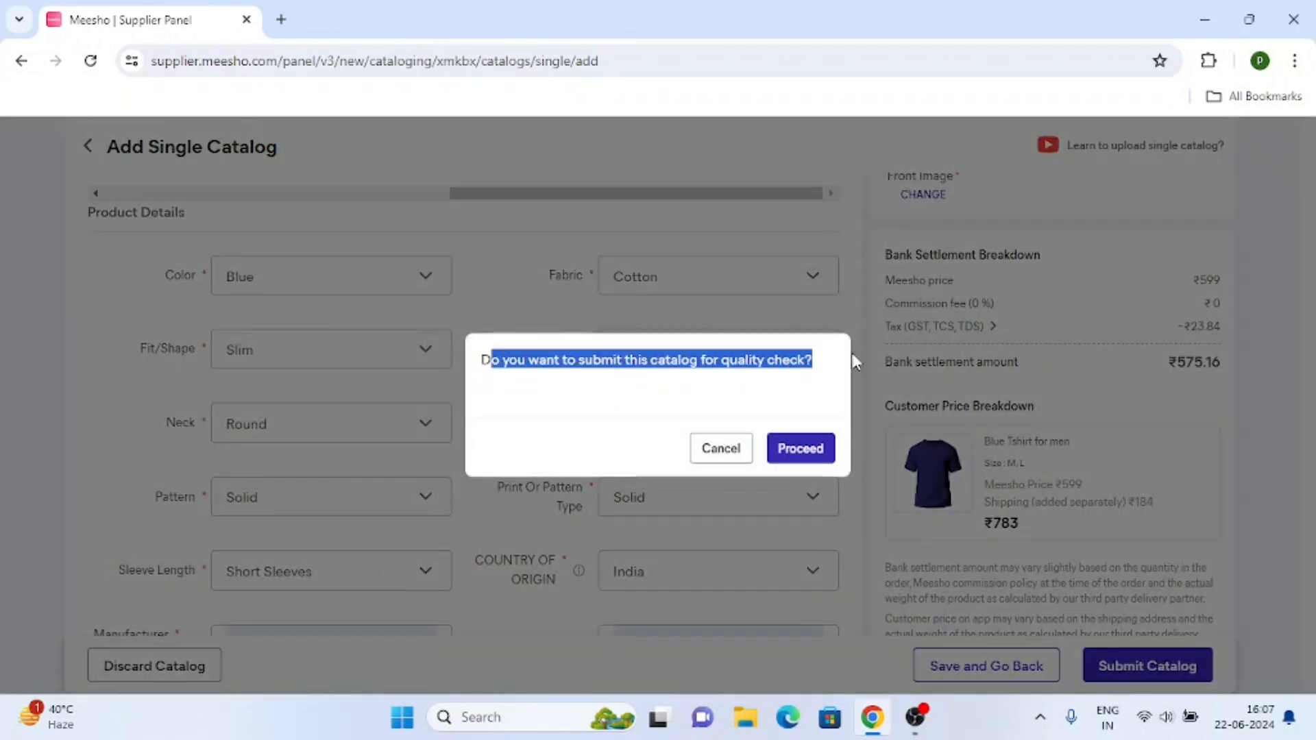
pyautogui.click(813, 452)
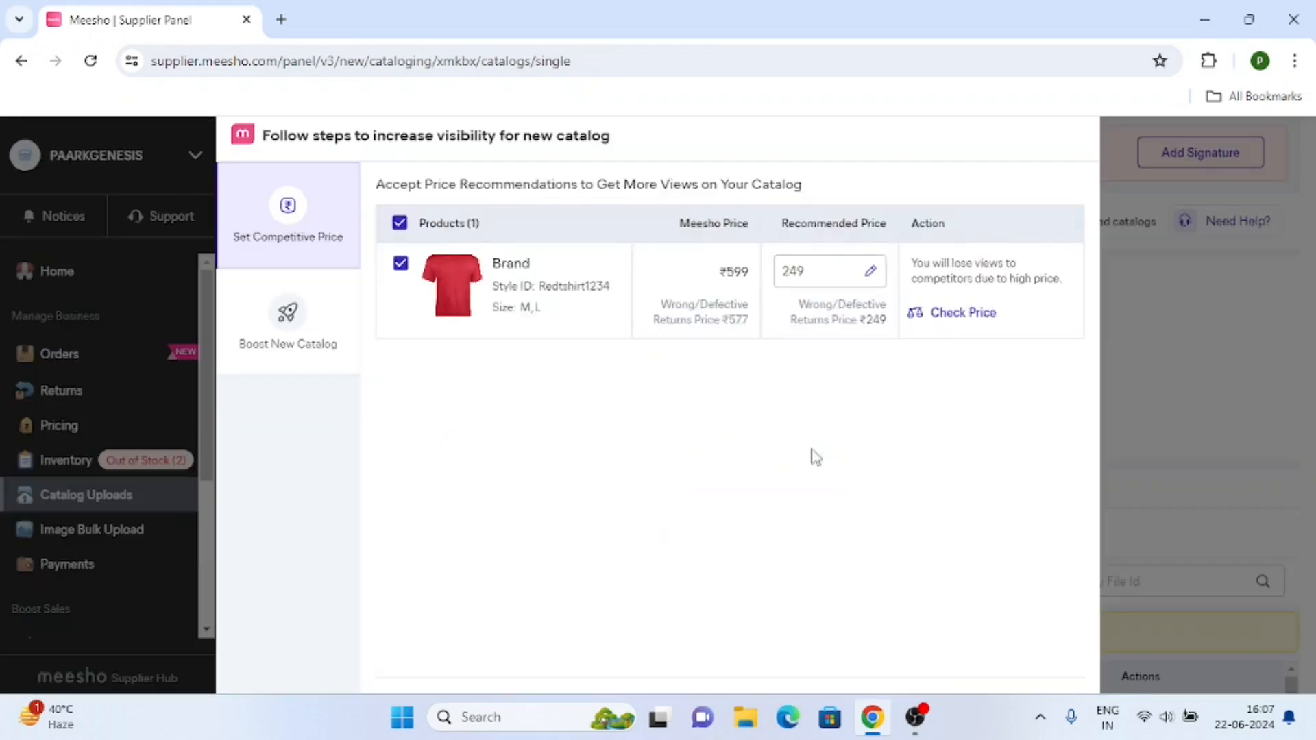
# View the Boost New Catalog suggestion and close the visibility steps for the new catalog.
pyautogui.click(259, 325)
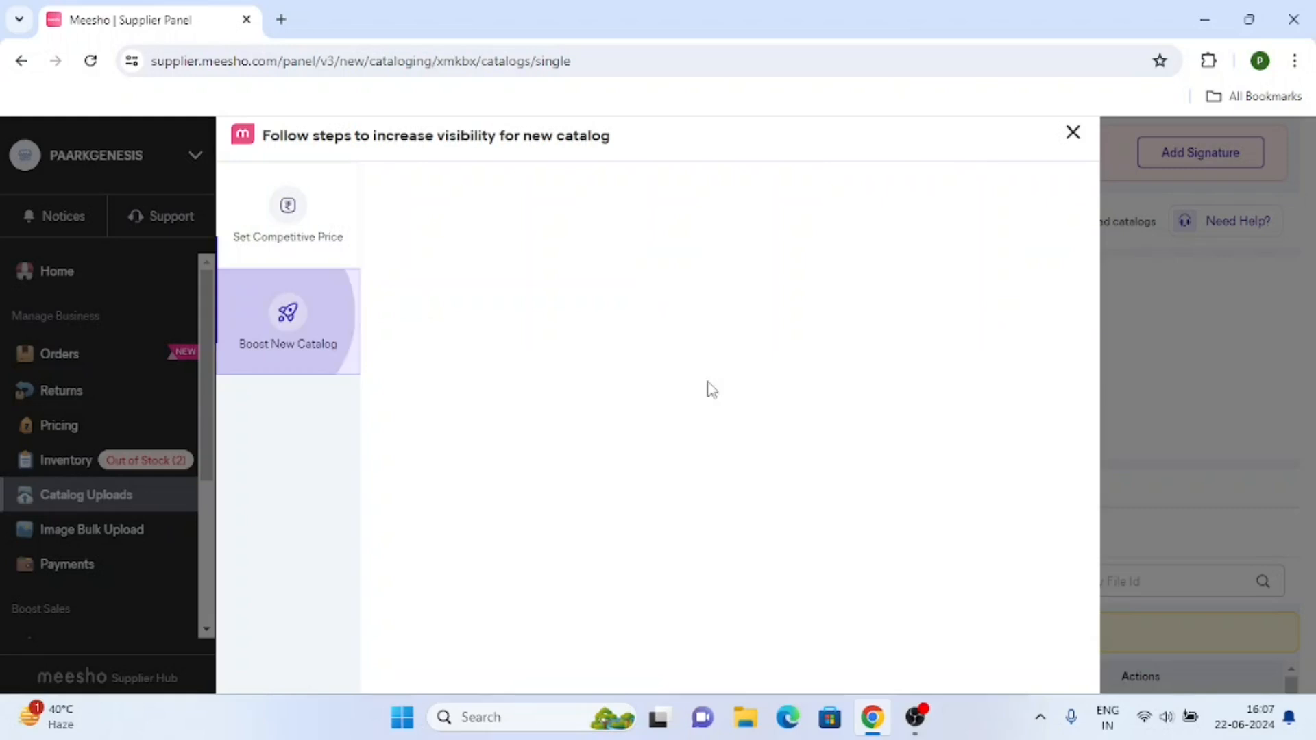
pyautogui.click(1073, 131)
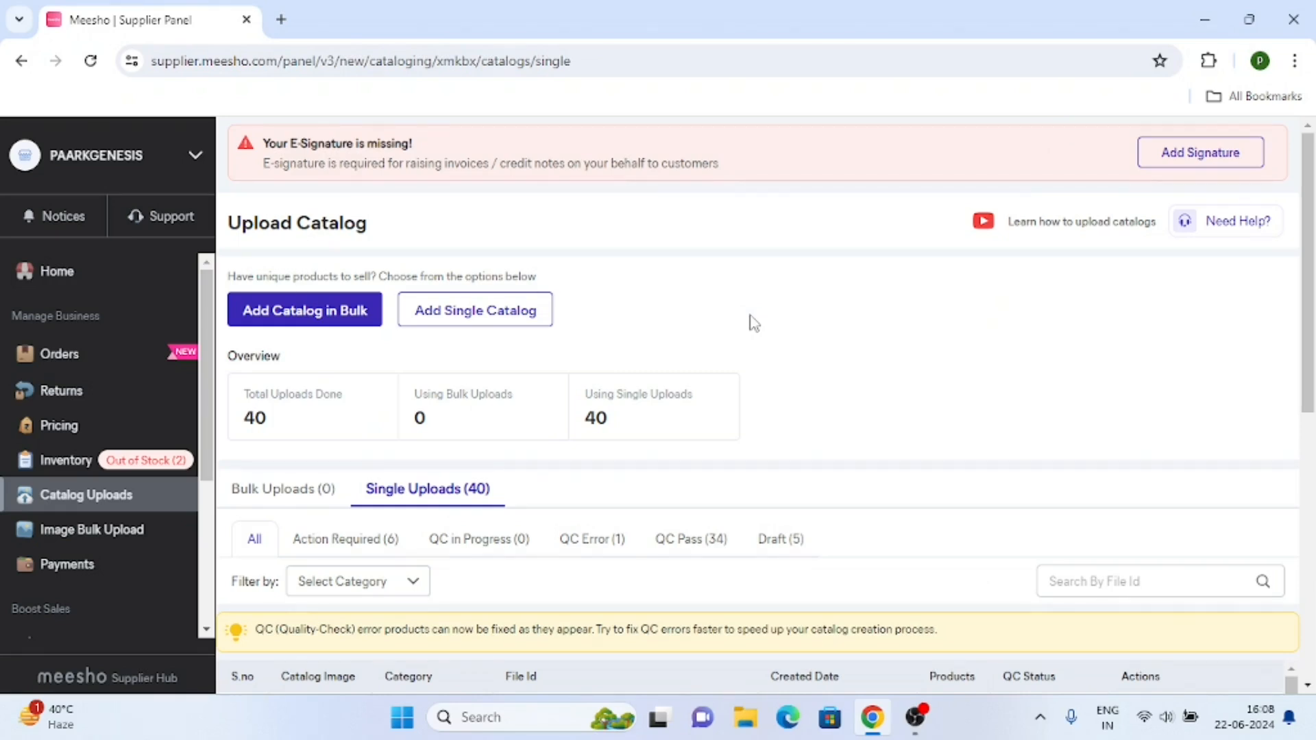
pyautogui.click(915, 716)
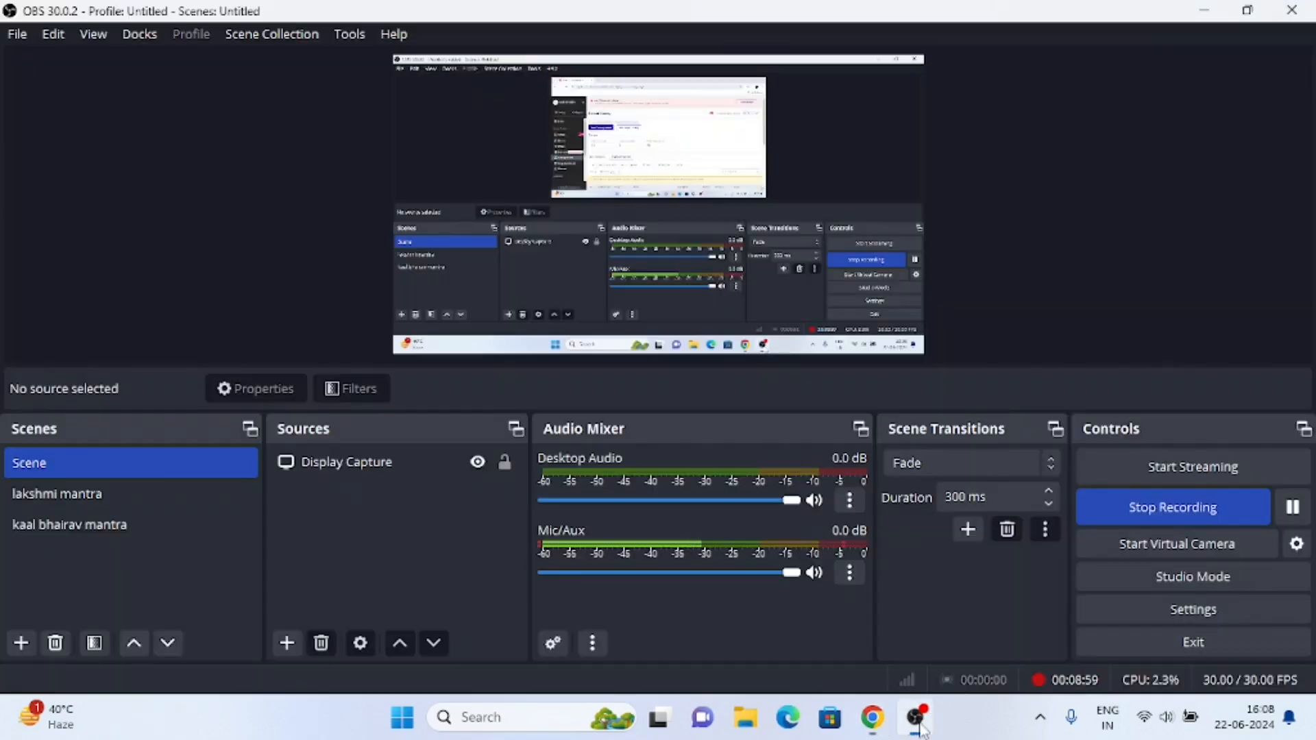